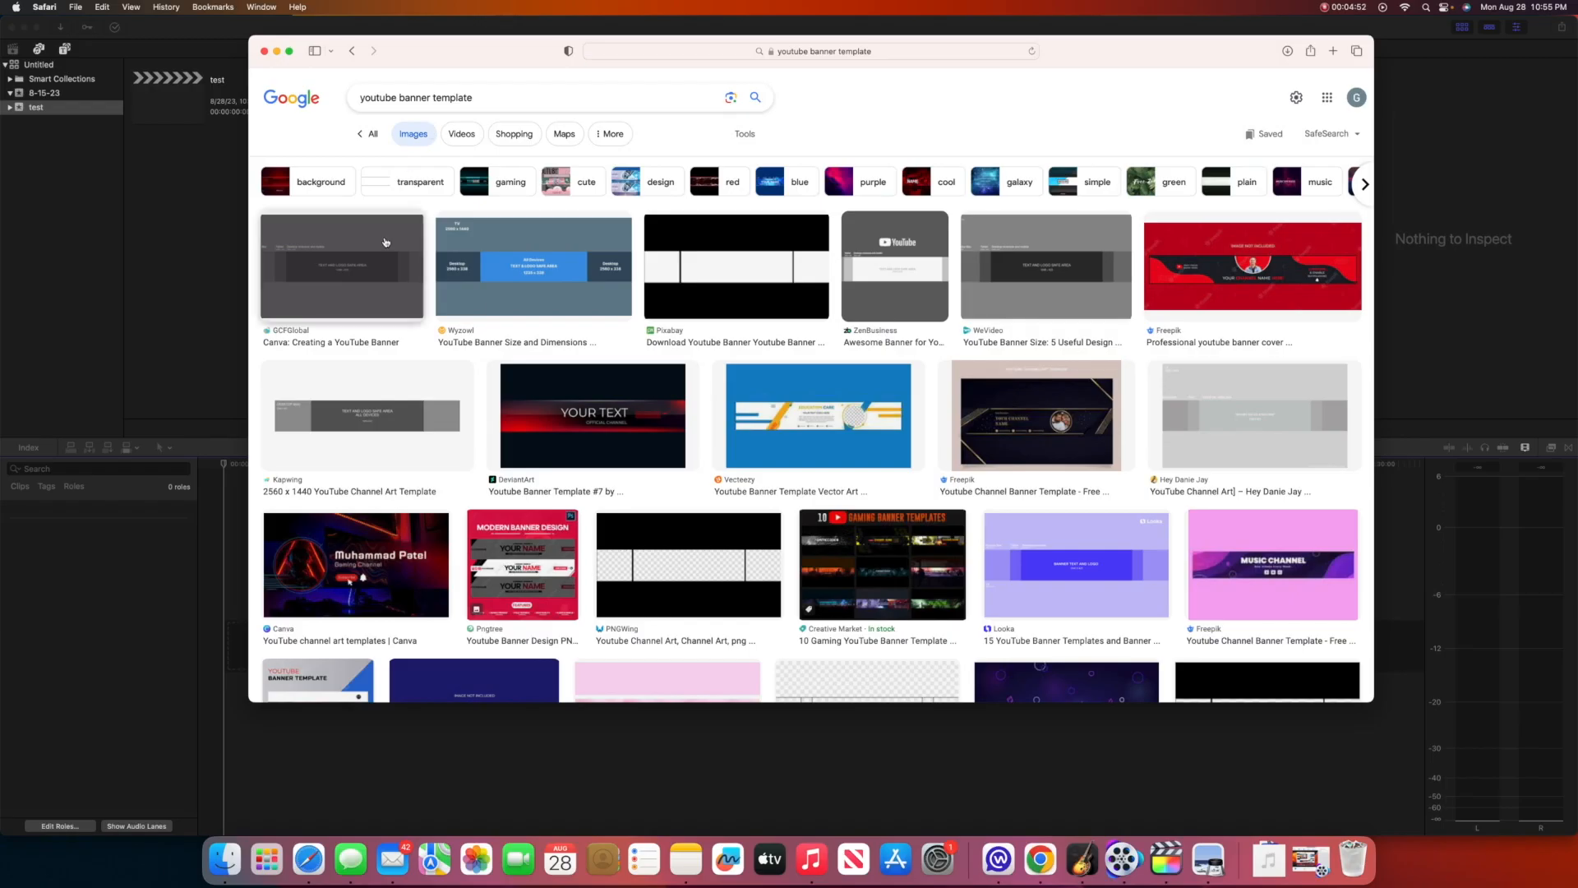
Step: Open the GCFGlobal YouTube banner template from the image results and save the picture to the Downloads folder
left_click(359, 289)
right_click(1080, 211)
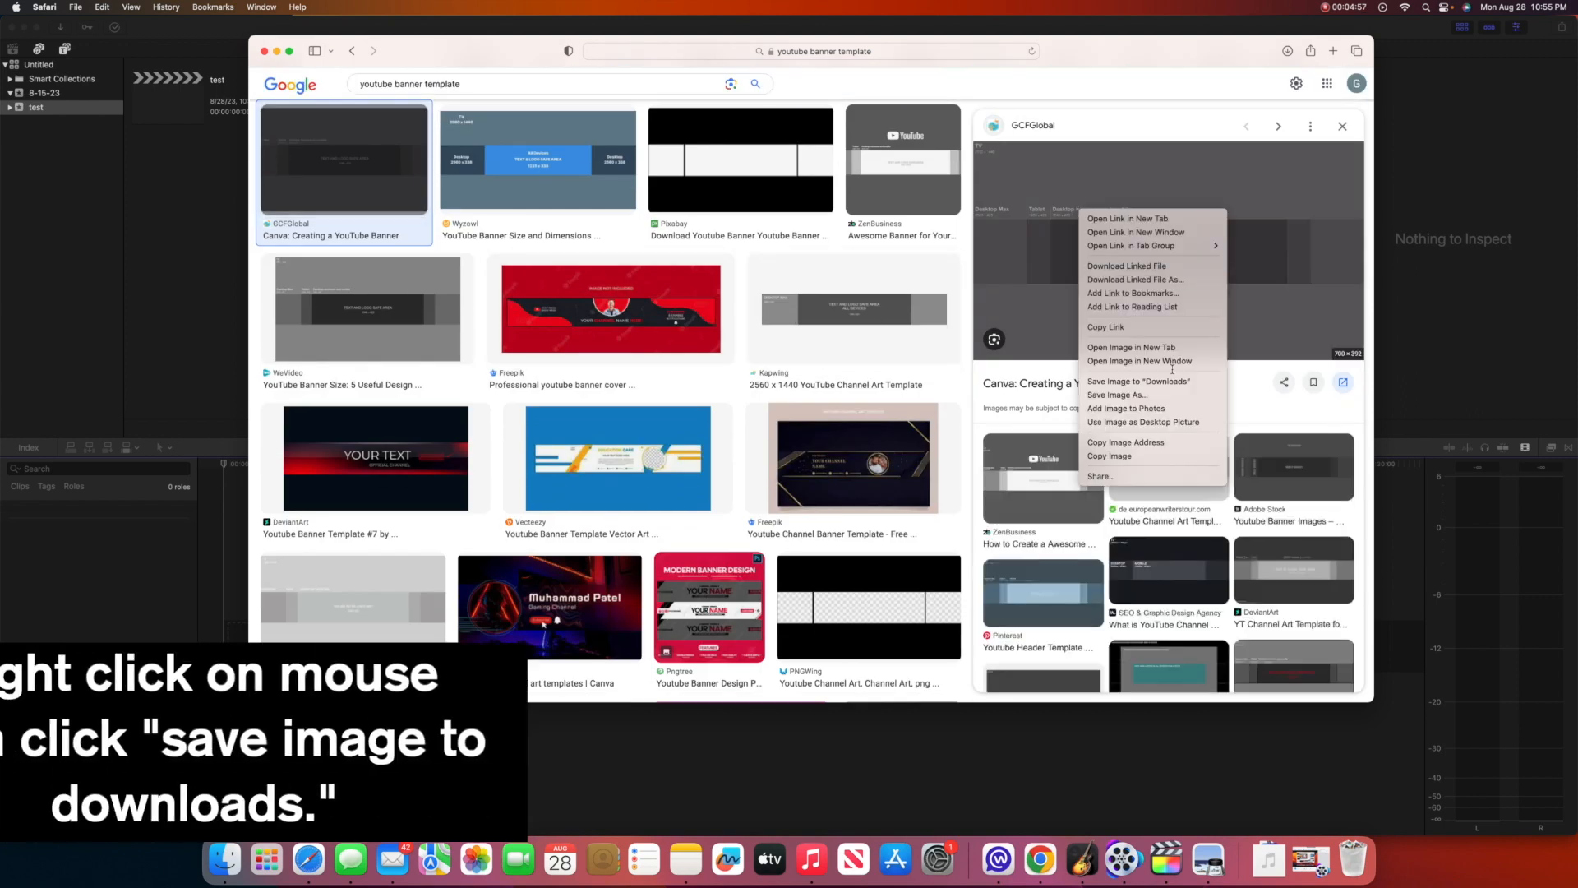
left_click(1150, 379)
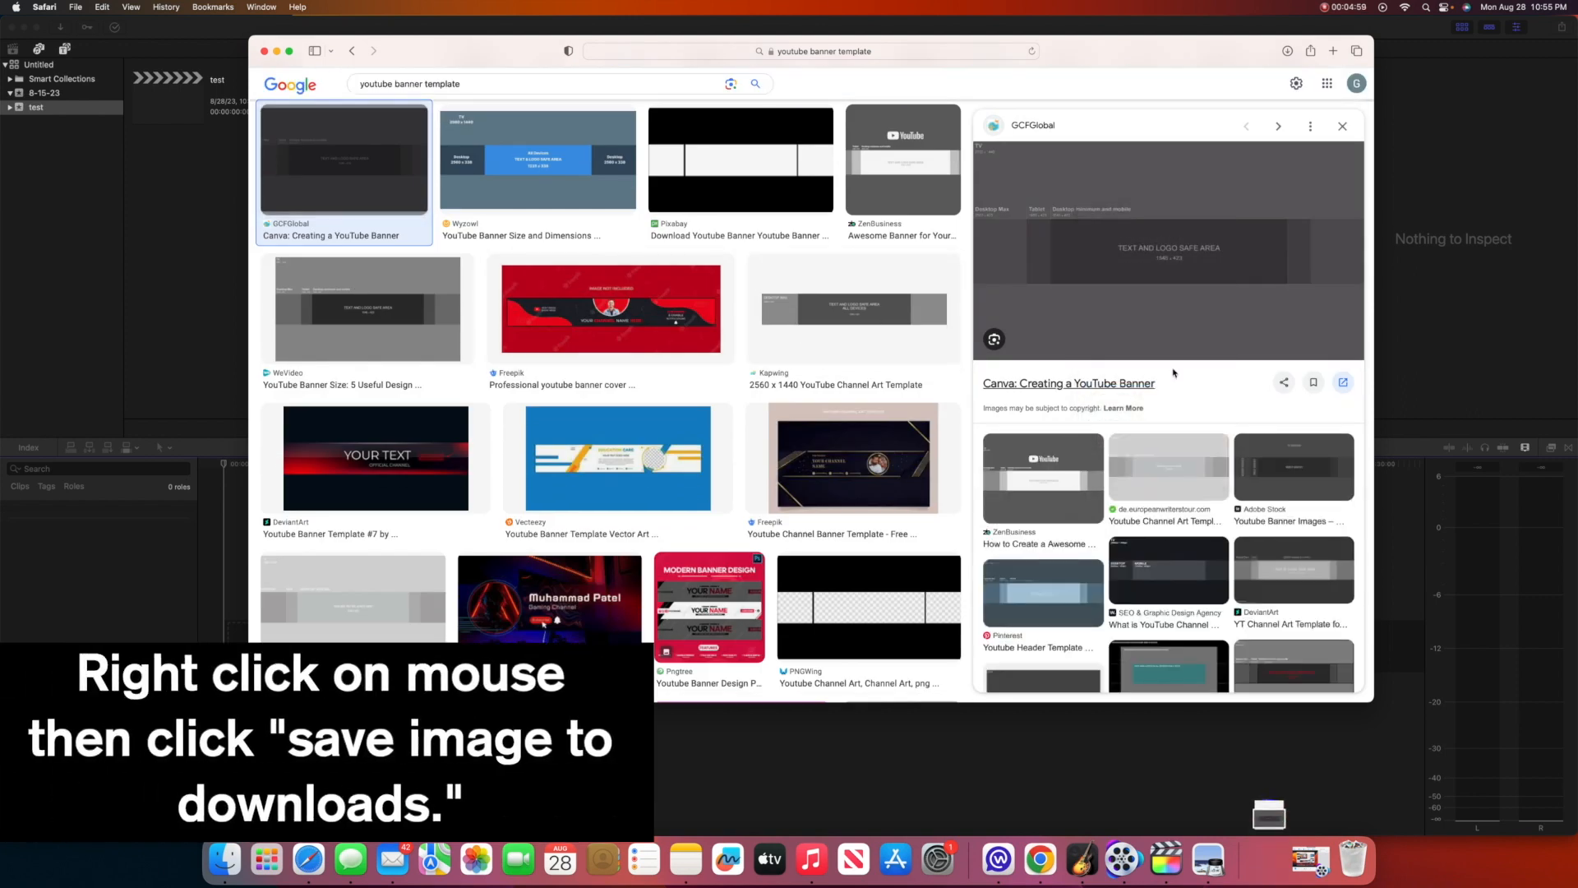
right_click(1129, 266)
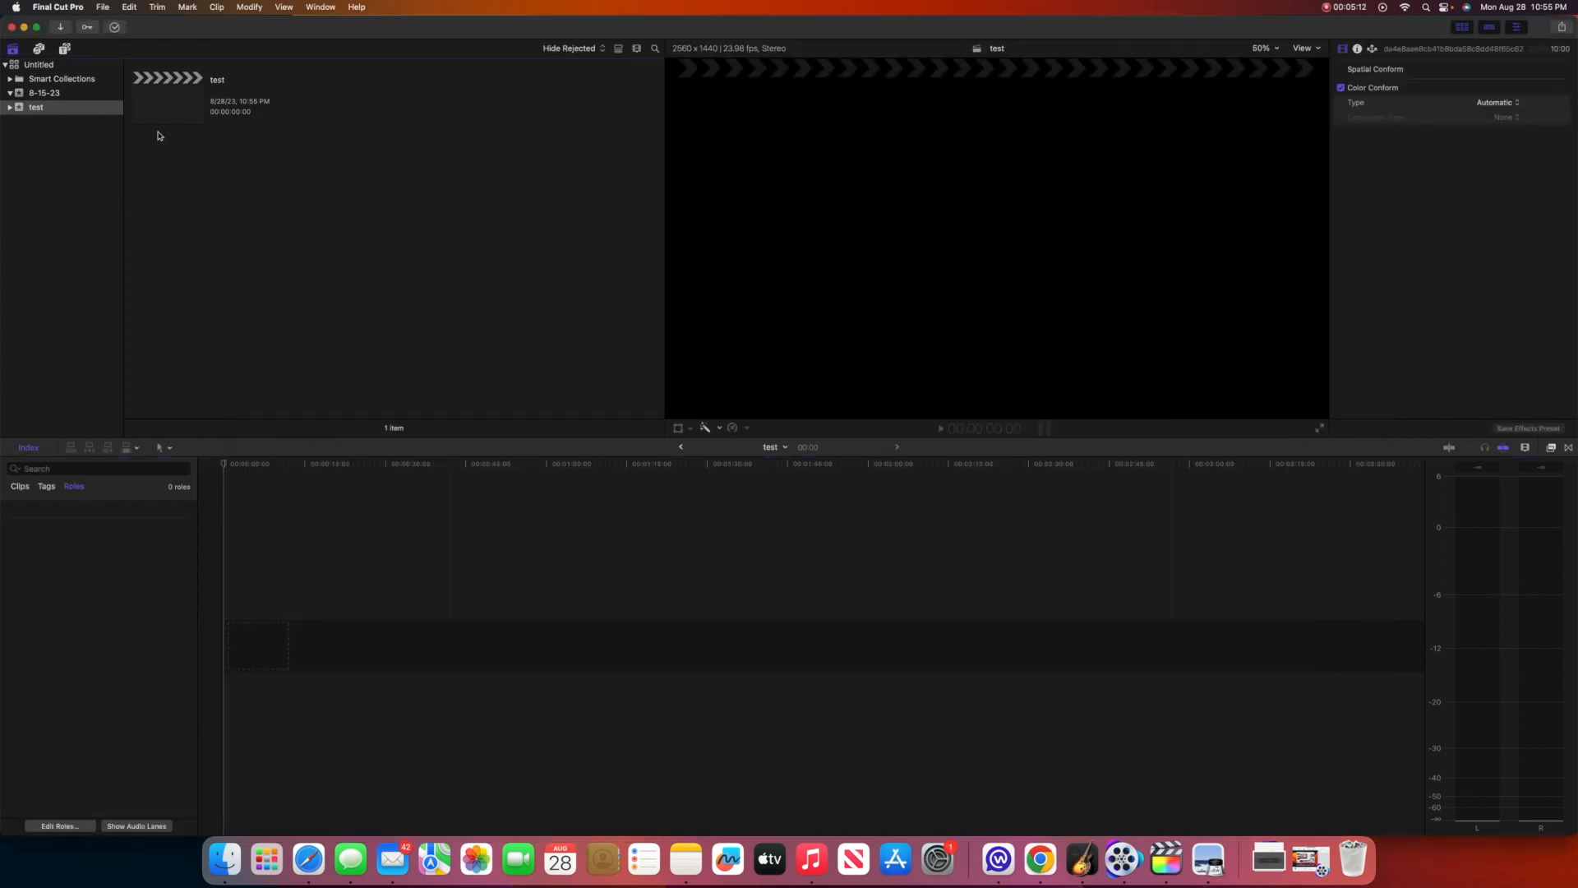
Step: Switch to Final Cut Pro and create an event named "youtube banner" in the Untitled library
left_click(103, 7)
mouse_move(110, 36)
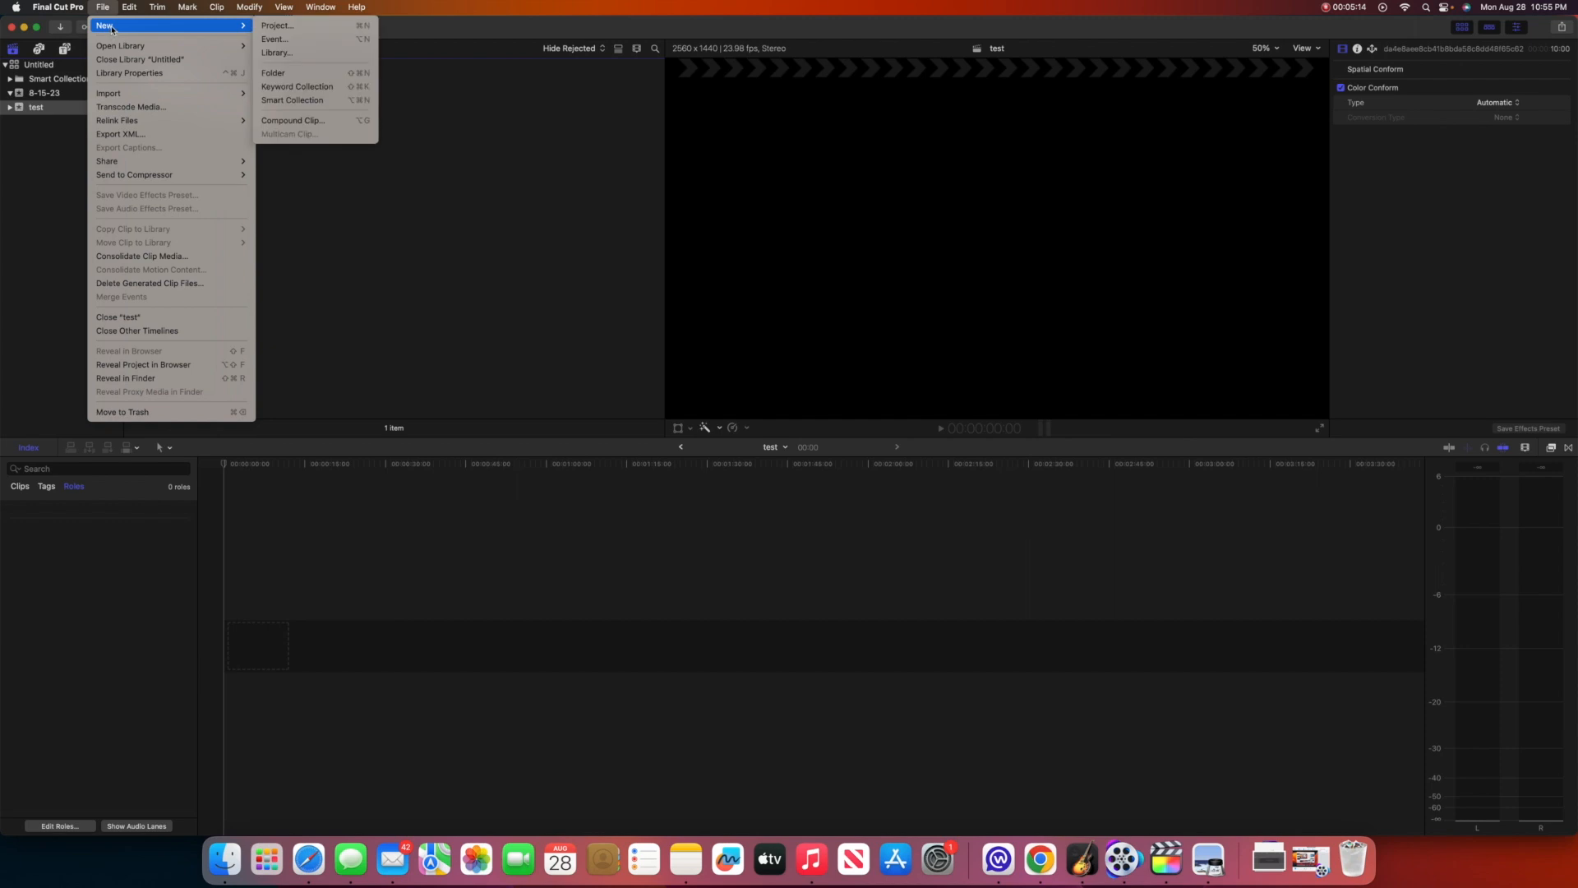
left_click(279, 38)
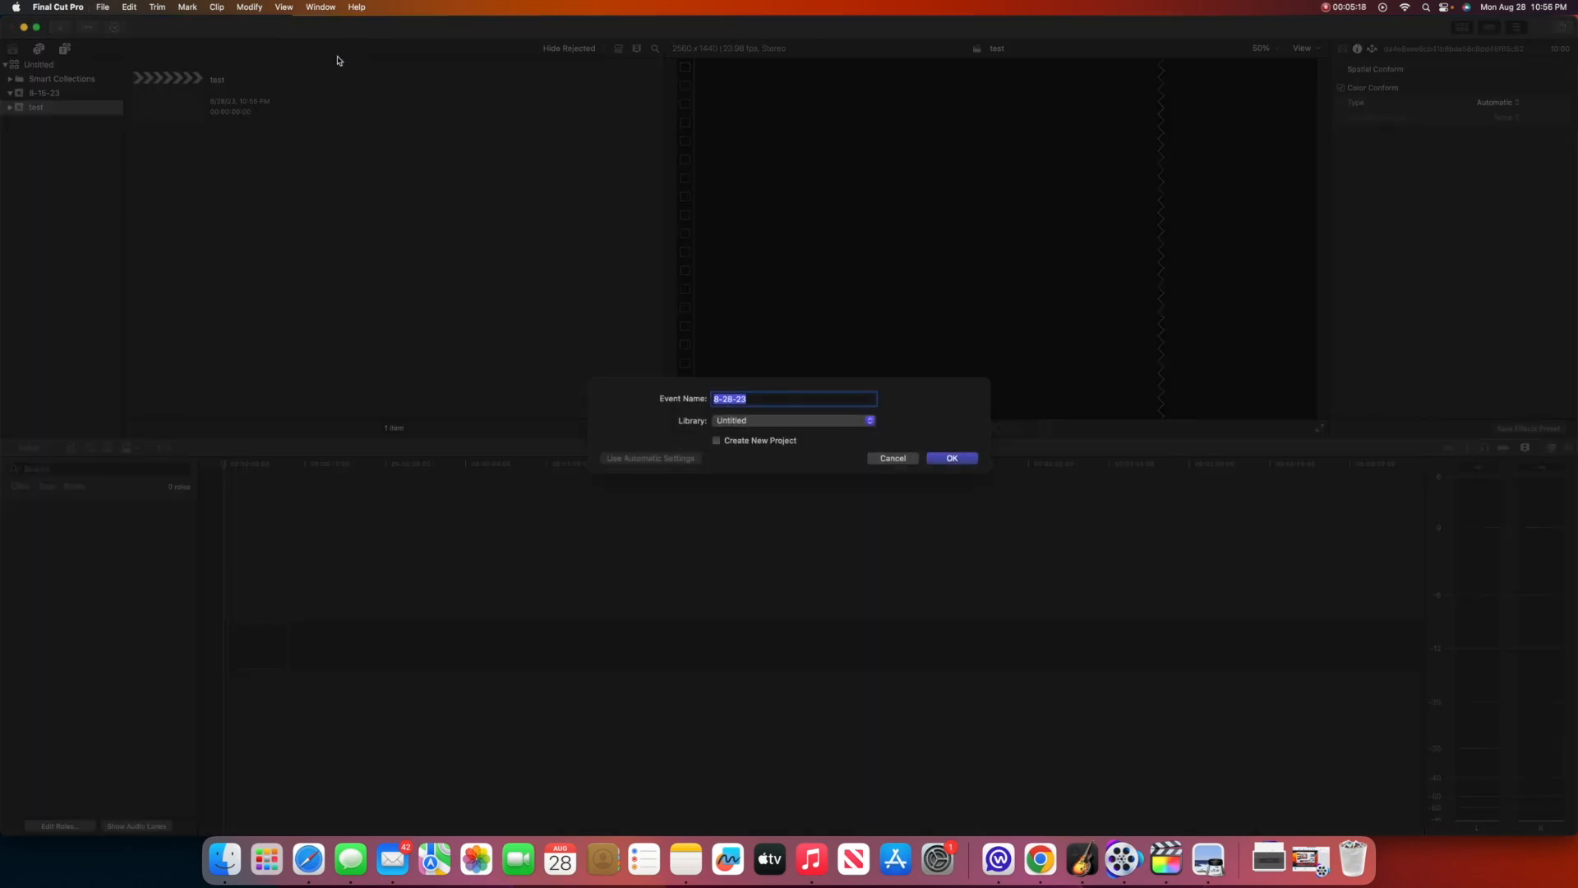
type("youtube banner")
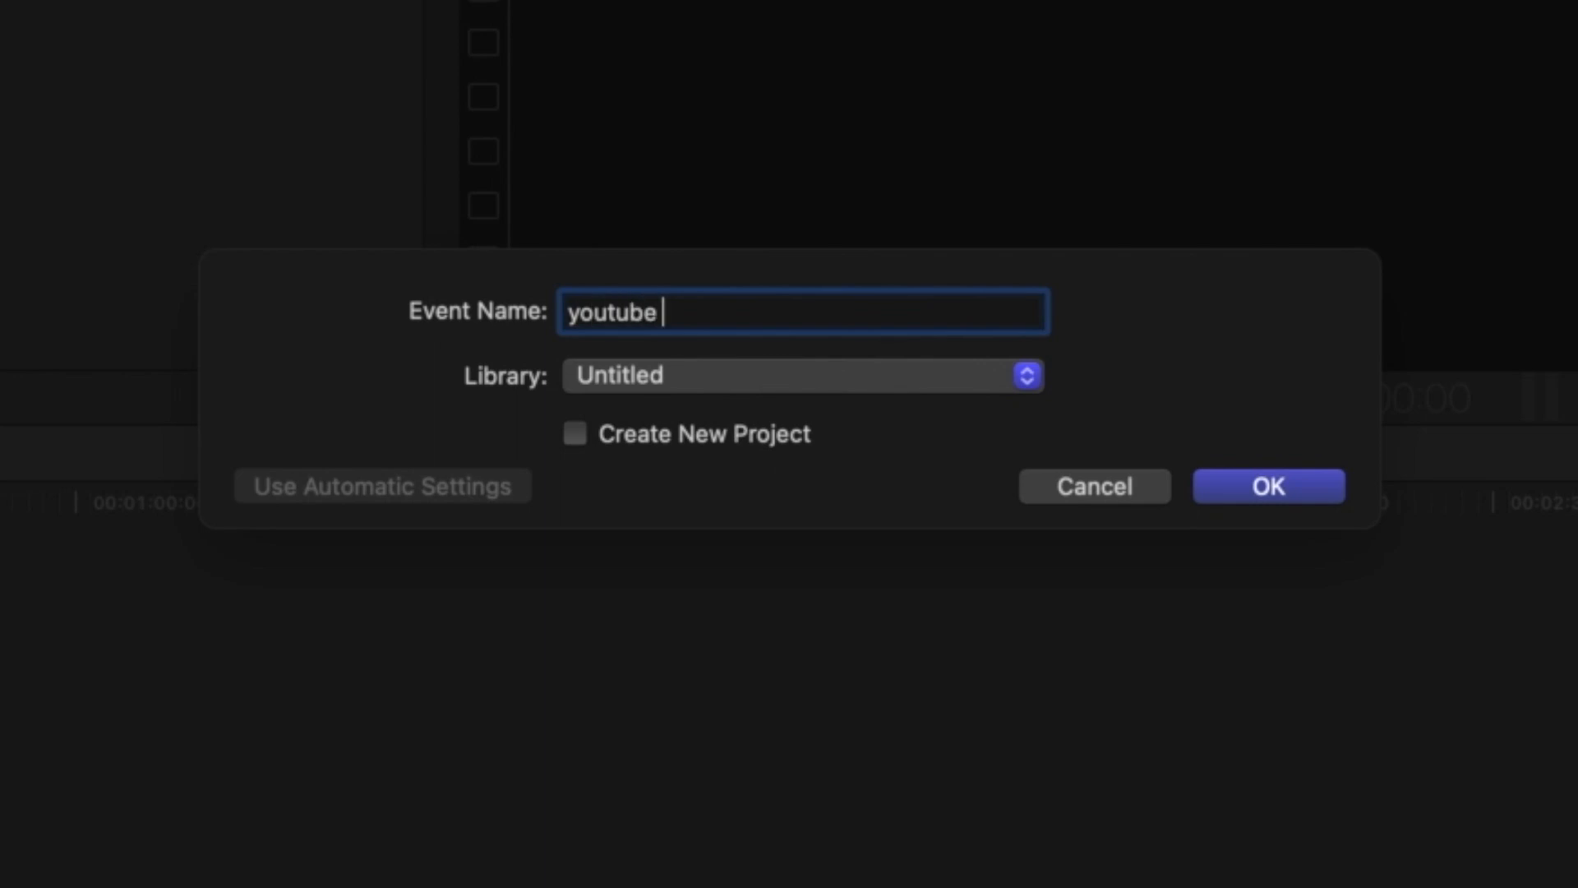
key("Return")
Step: Start a new project named "youtube banner" in the youtube banner event
left_click(109, 7)
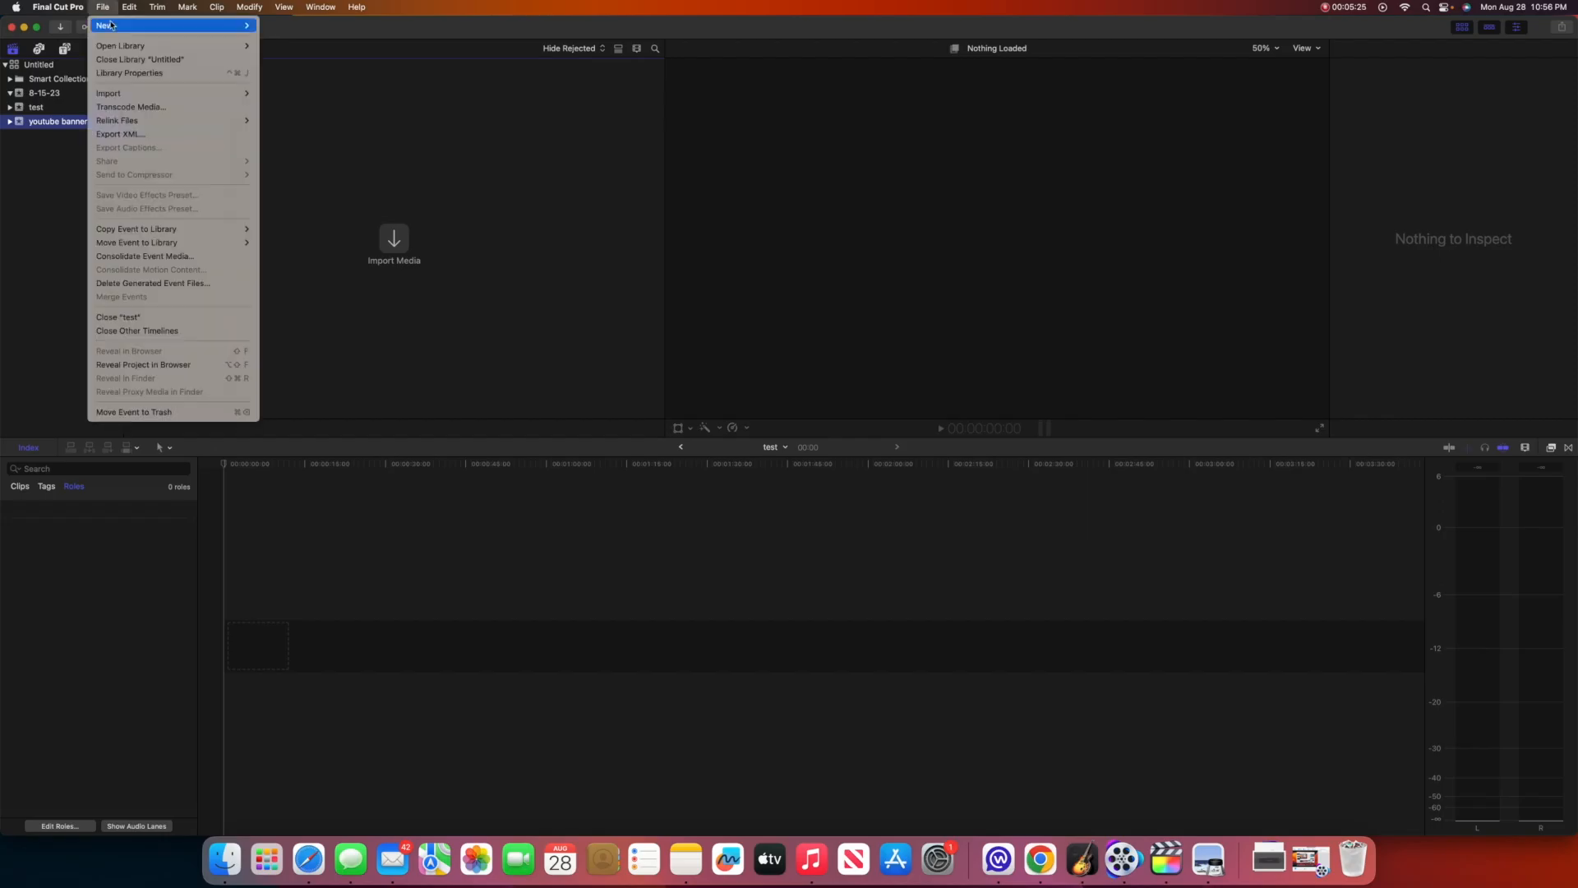
mouse_move(114, 25)
left_click(311, 27)
type("yo")
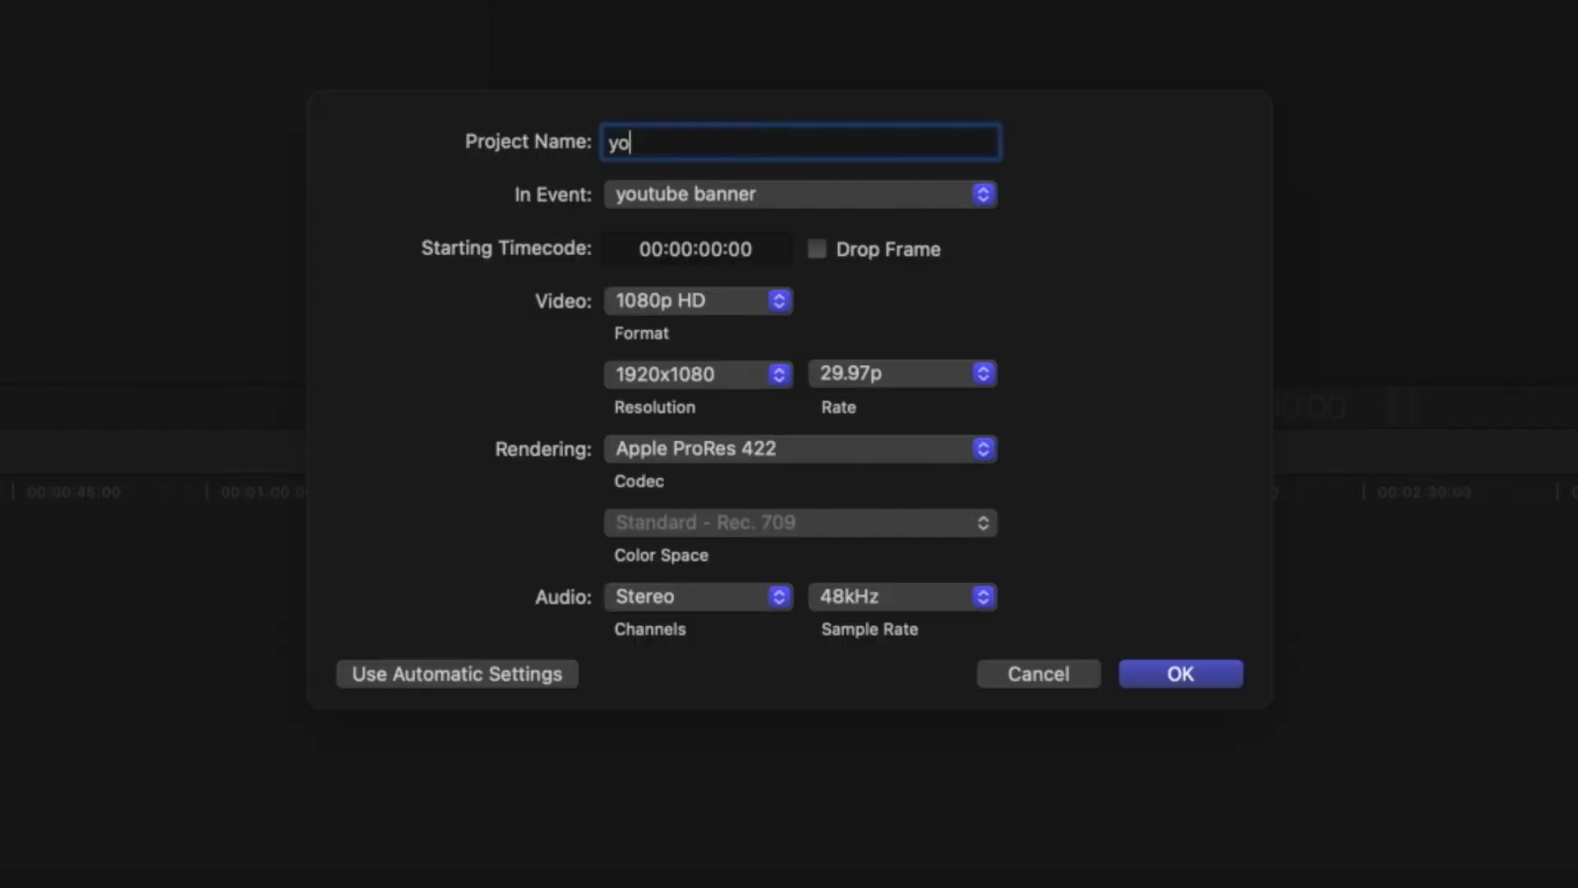
type("utube banner")
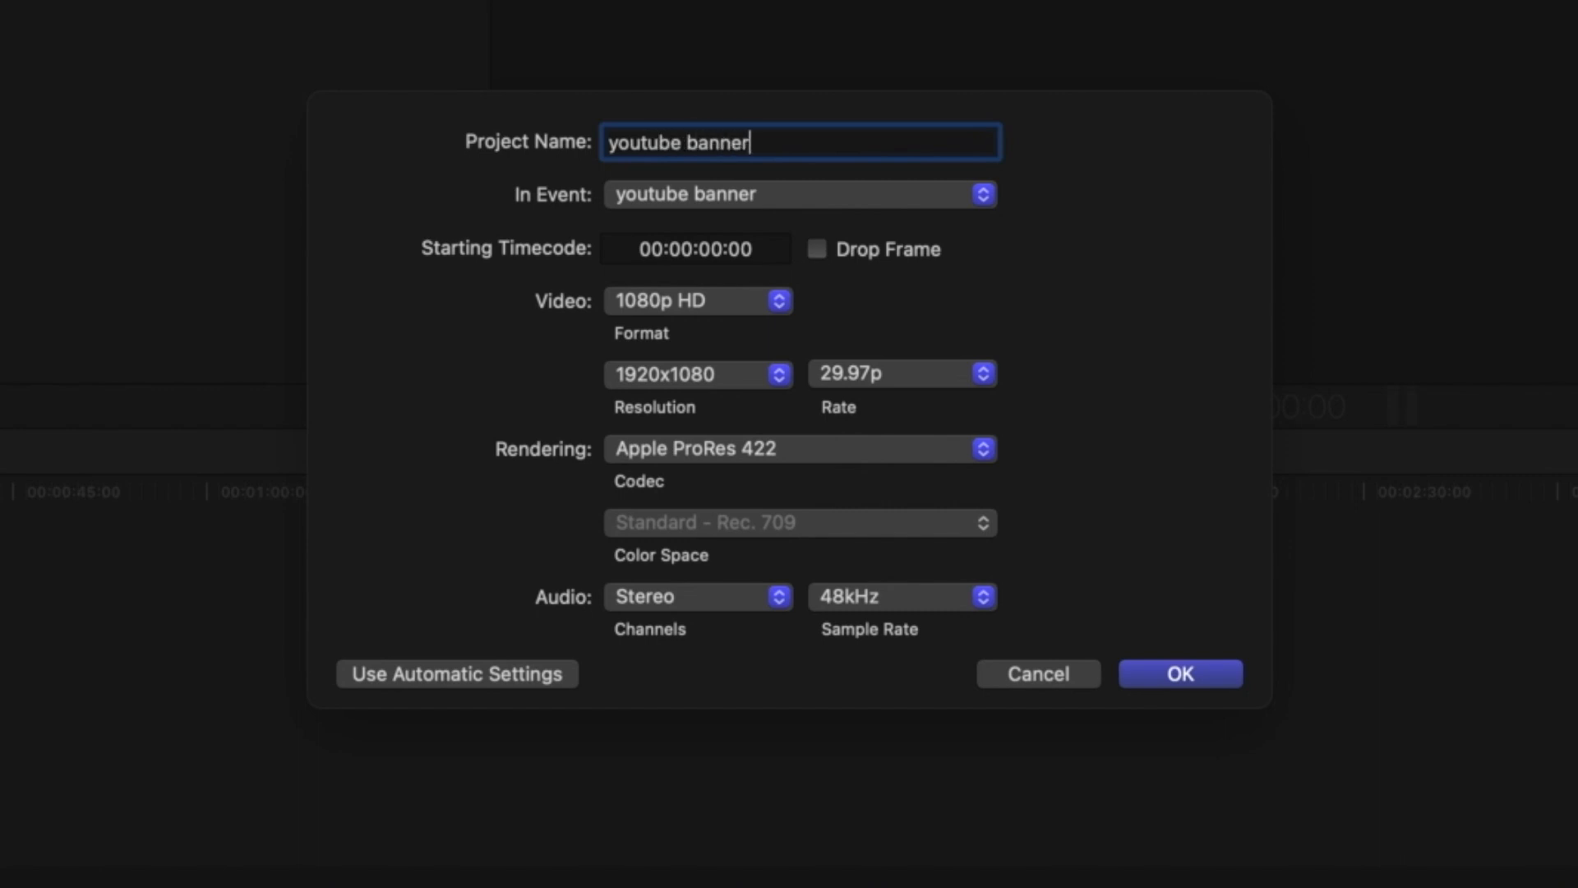
Step: Use custom settings for the new project and set its video format to Custom
left_click(491, 675)
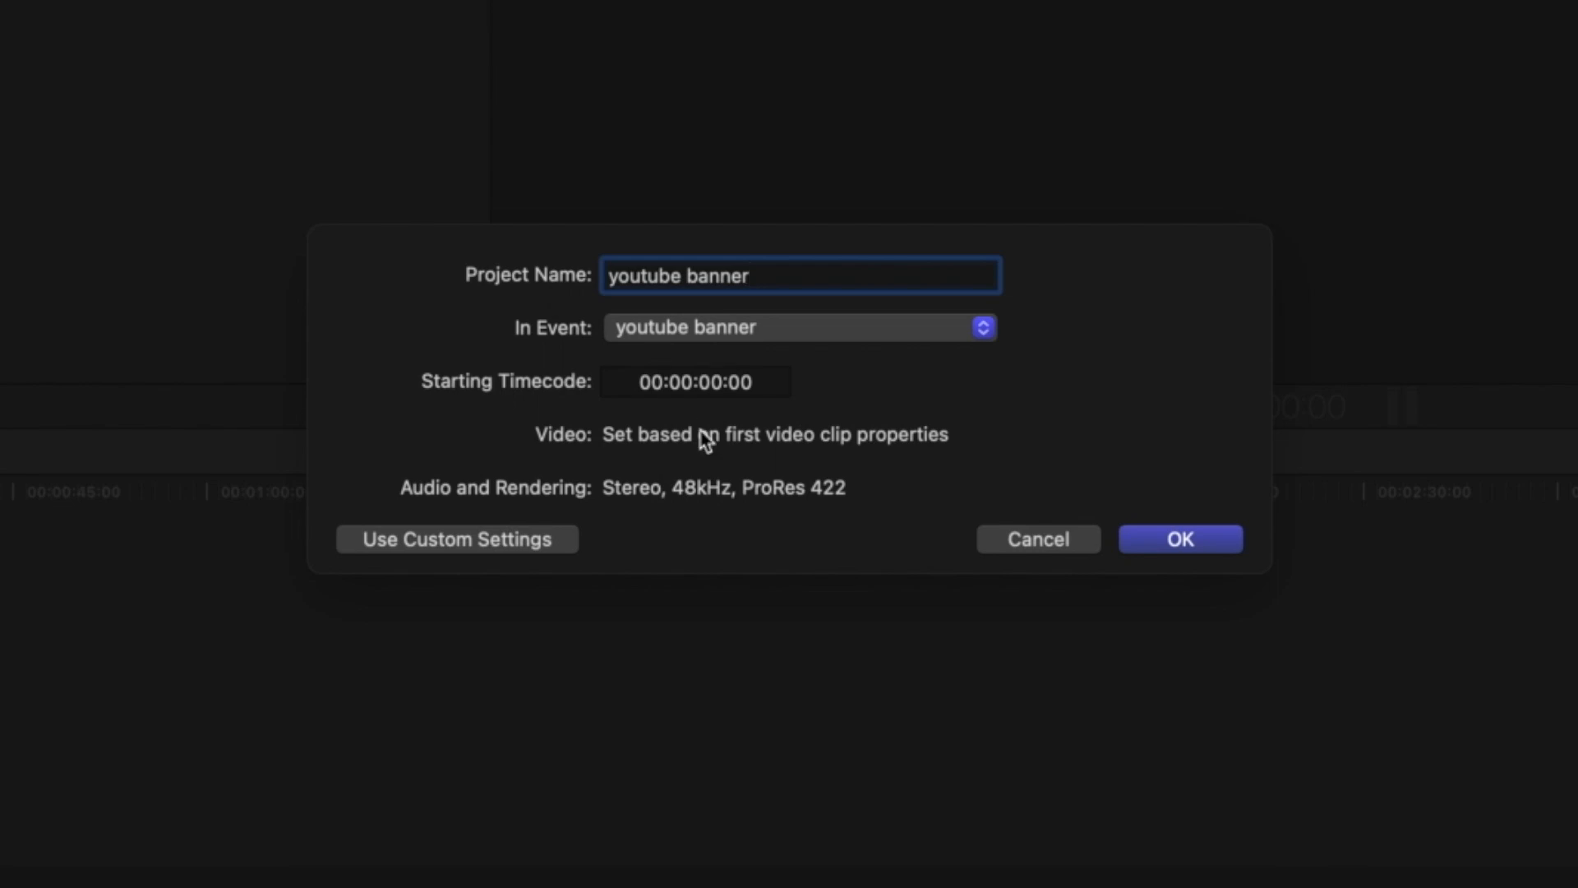
left_click(520, 541)
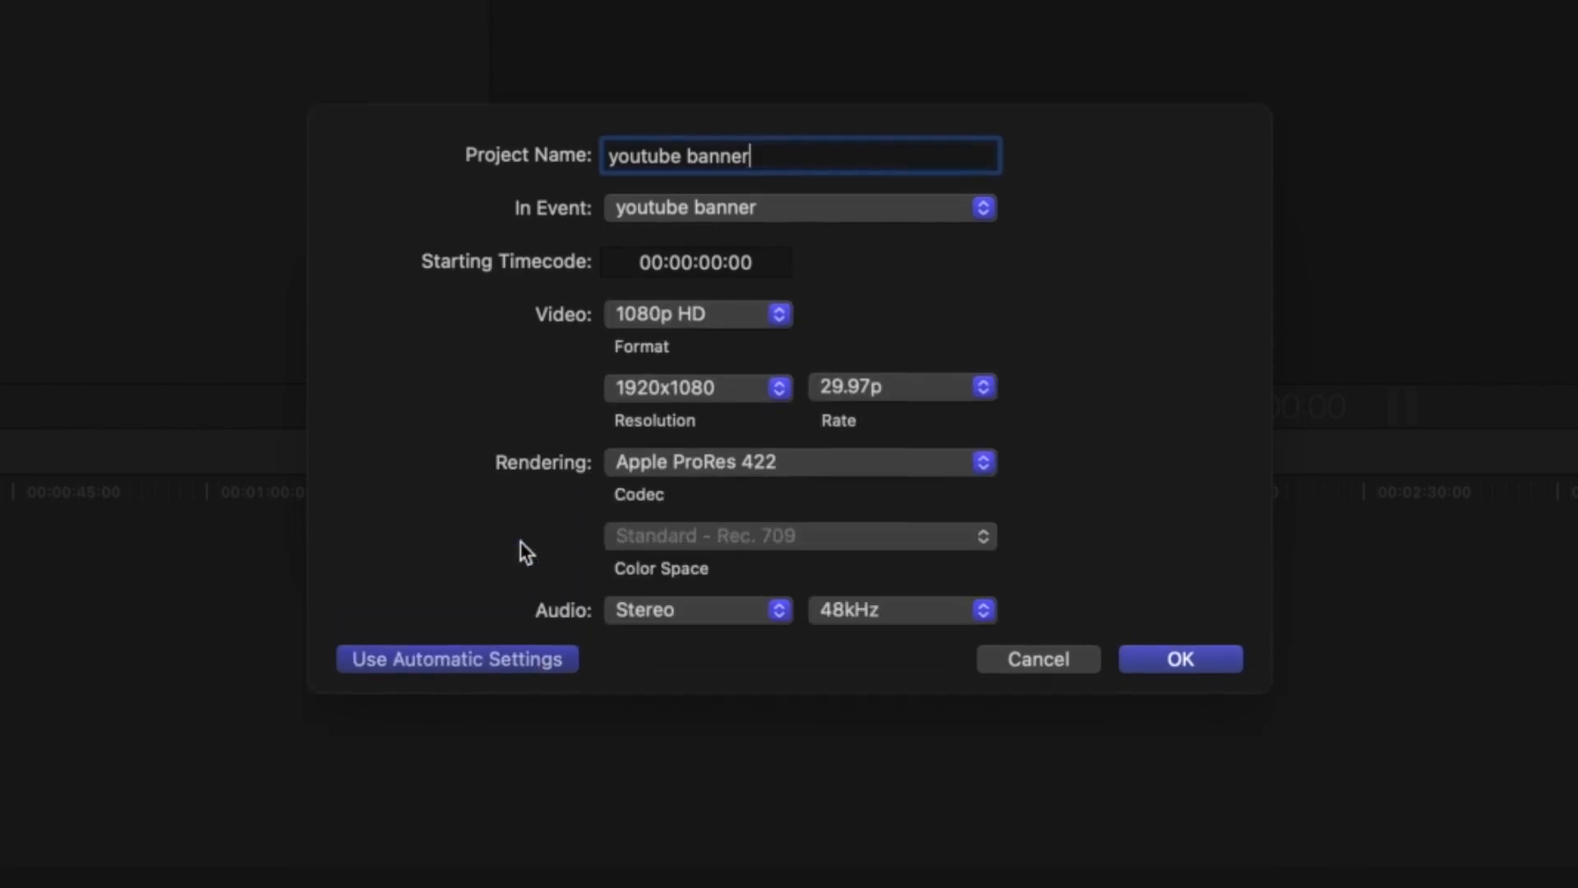
left_click(672, 311)
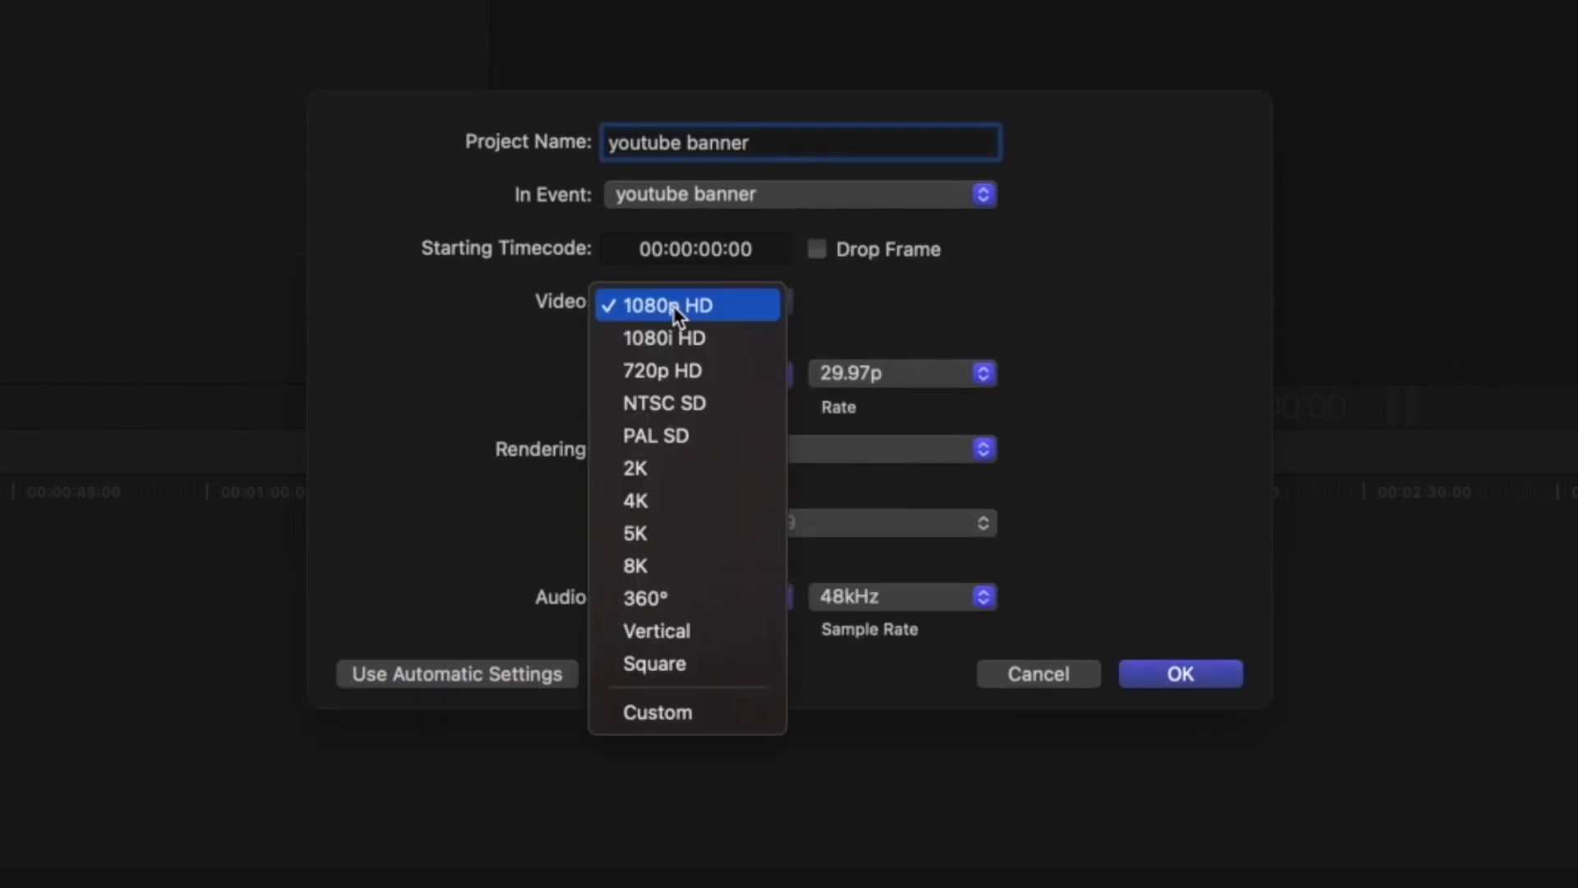
left_click(672, 712)
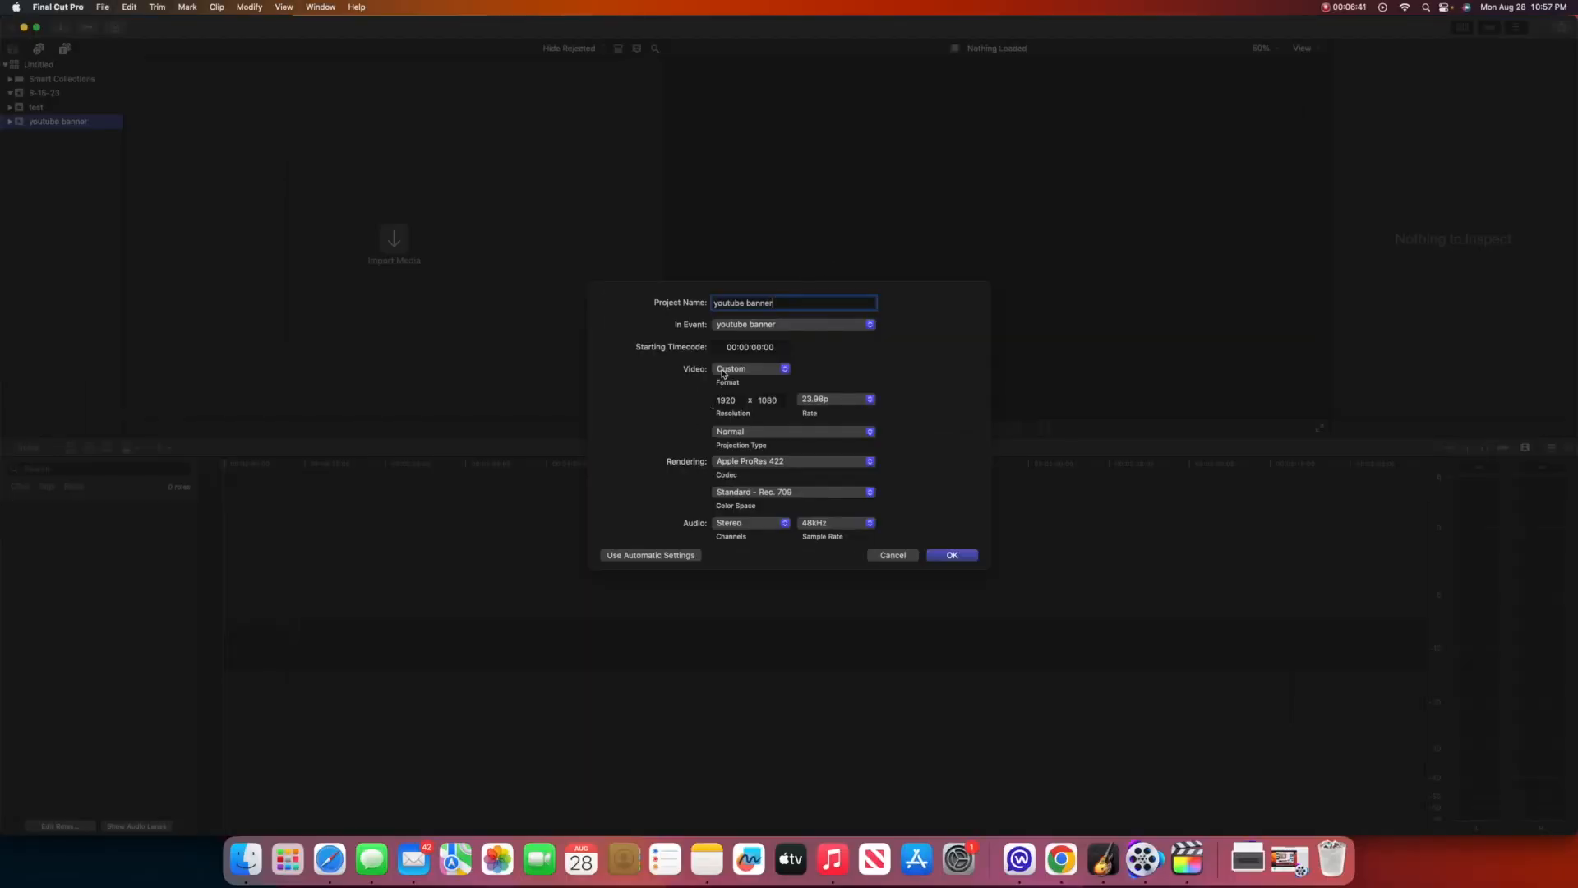
Step: Look up the TV dimensions in the downloaded template image and create the project with a 2560 x 1440 resolution
left_click(1248, 859)
left_click(1250, 768)
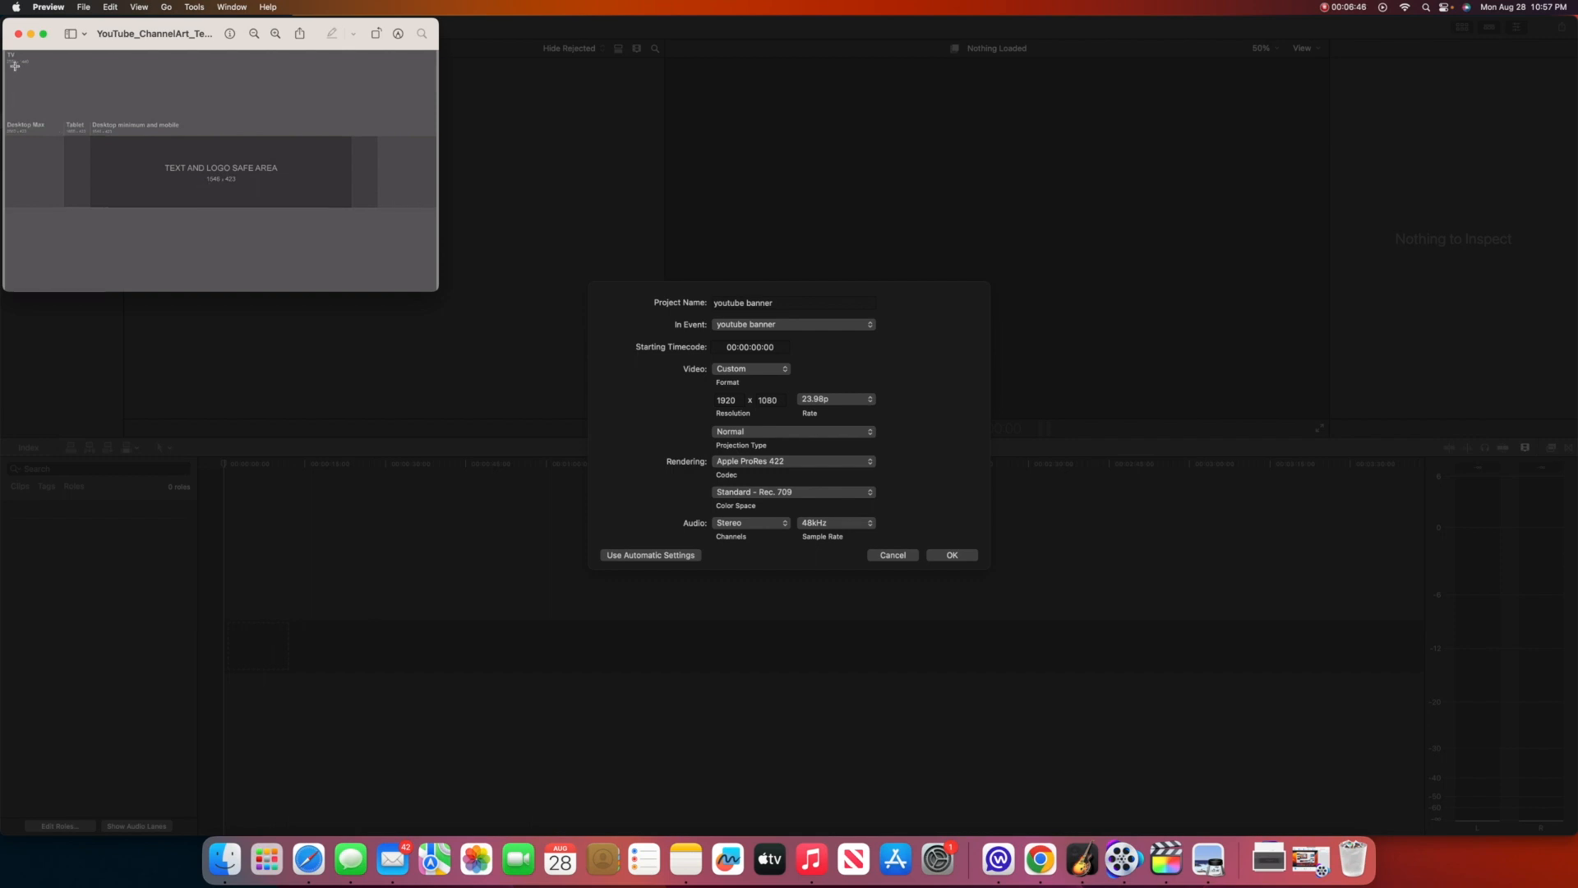
scroll(15, 66, "up", 5)
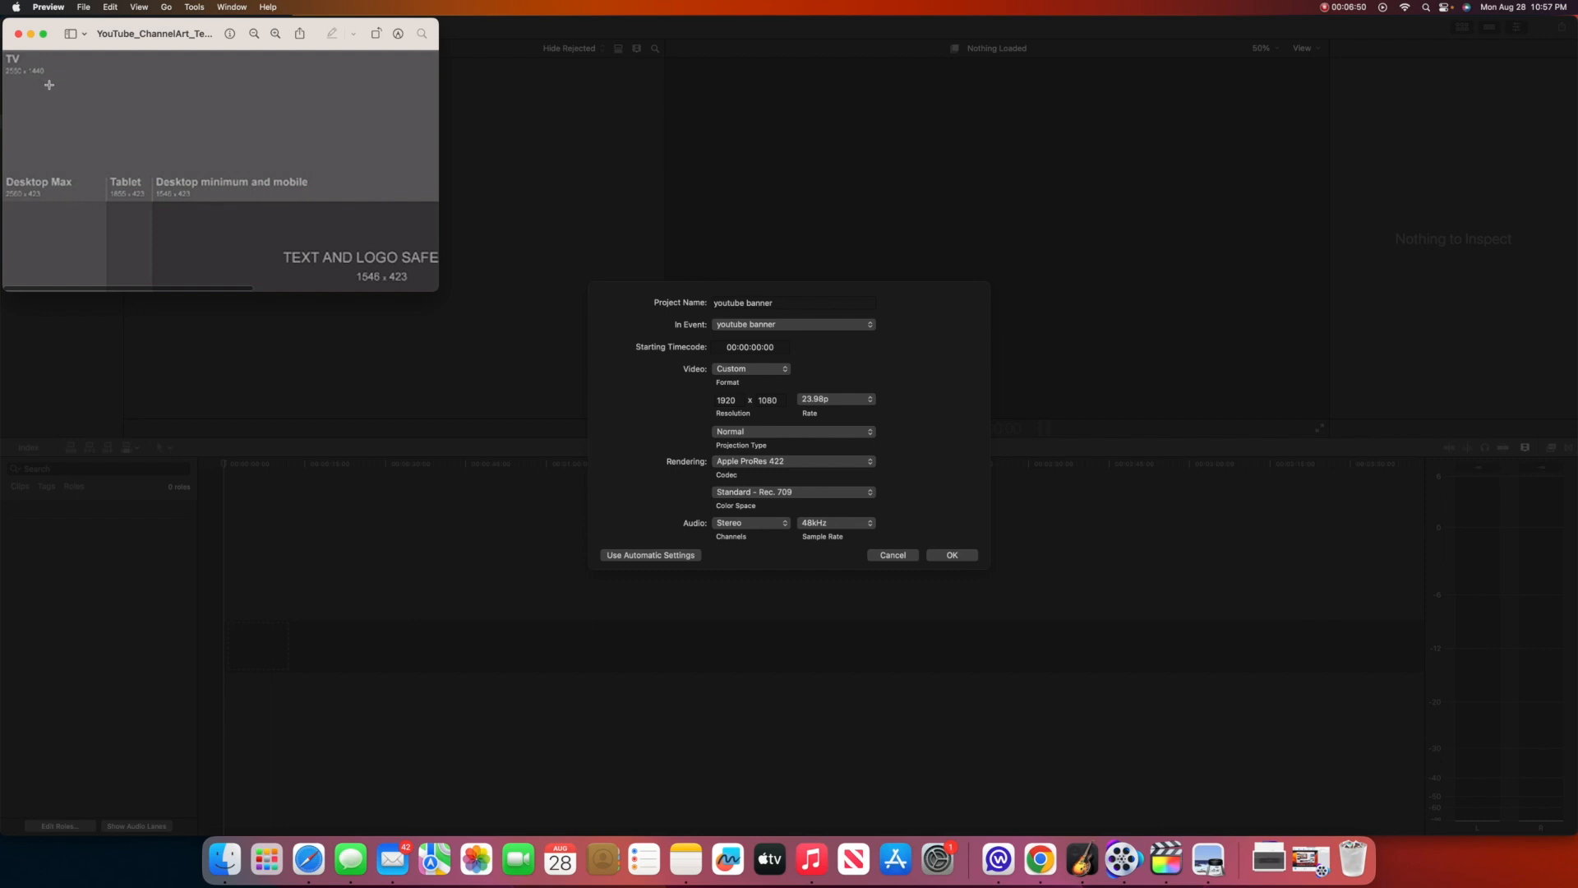
left_click(658, 412)
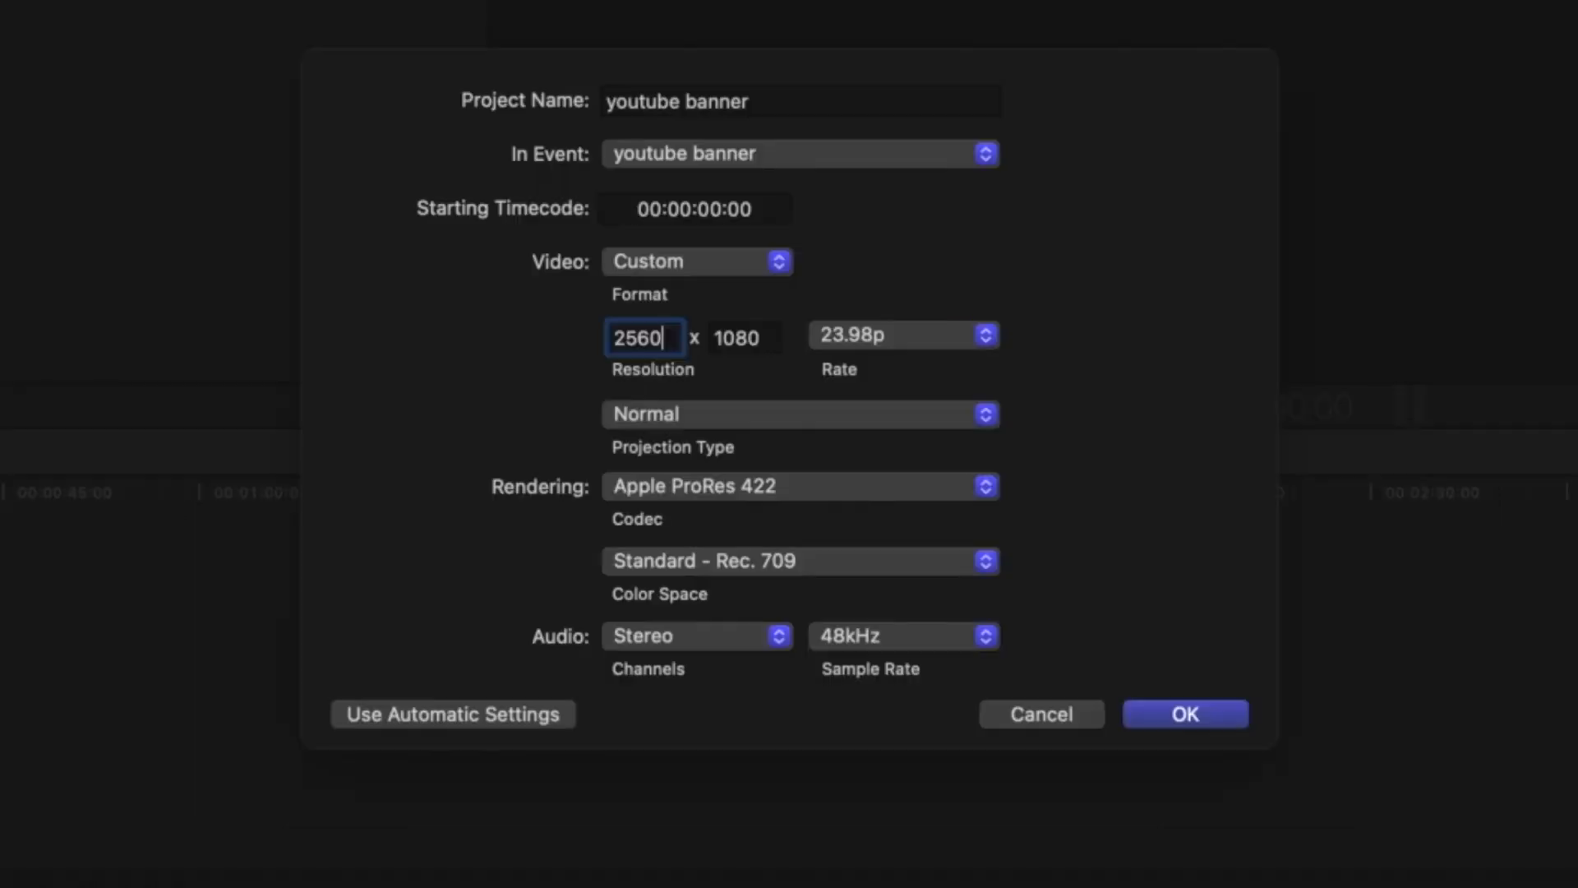
double_click(747, 338)
type("1440")
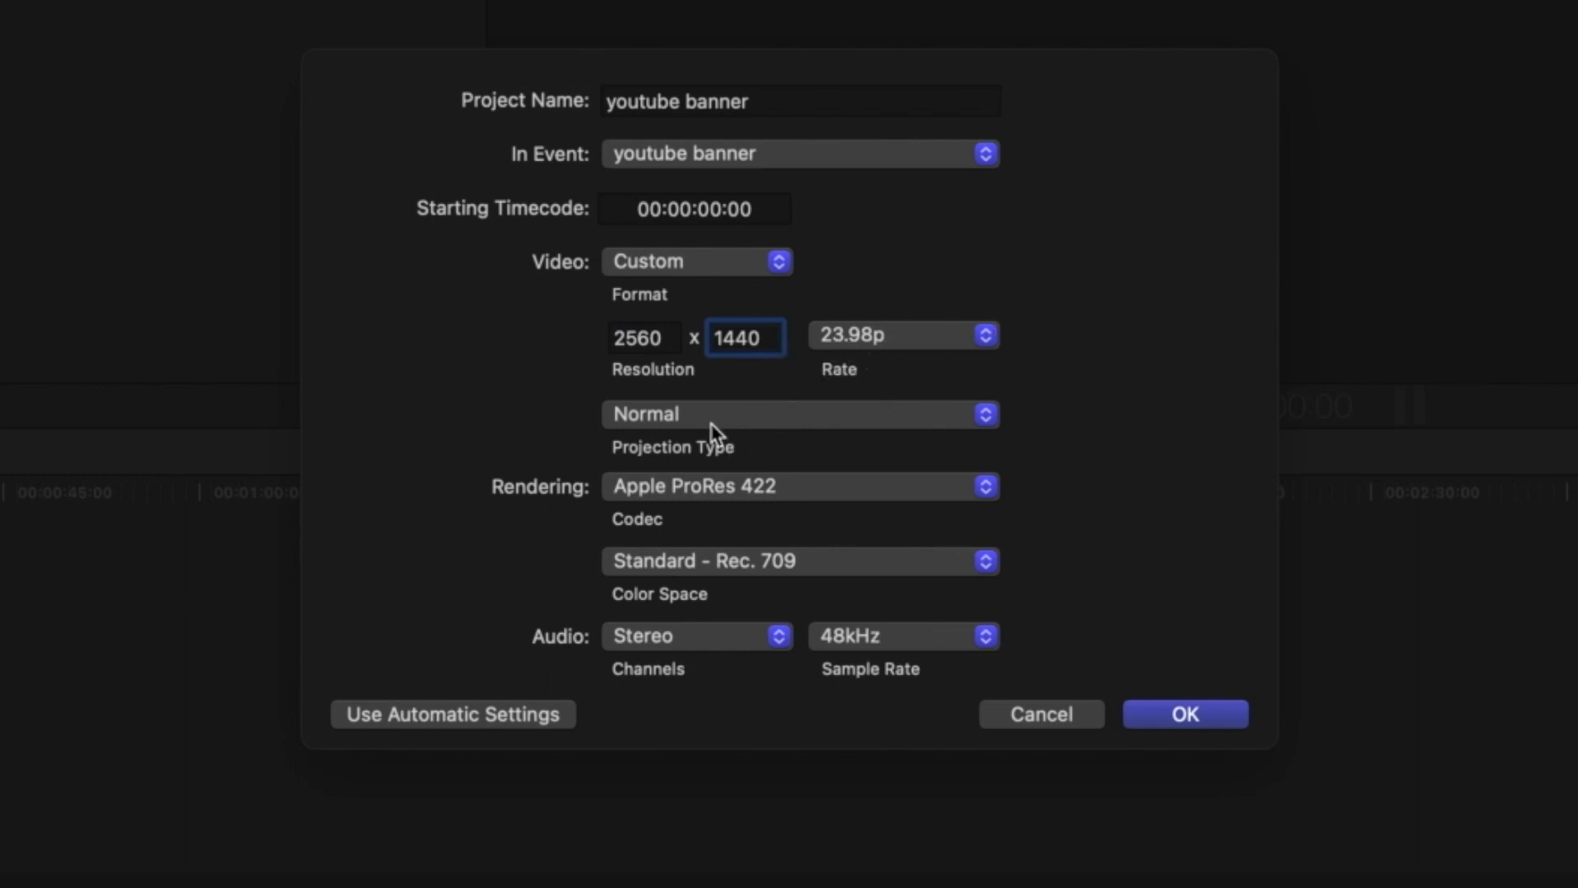
left_click(1200, 707)
Step: Place YouTube_ChannelArt_Template-2.jpg from the Downloads folder at the start of the project timeline
left_click(1268, 858)
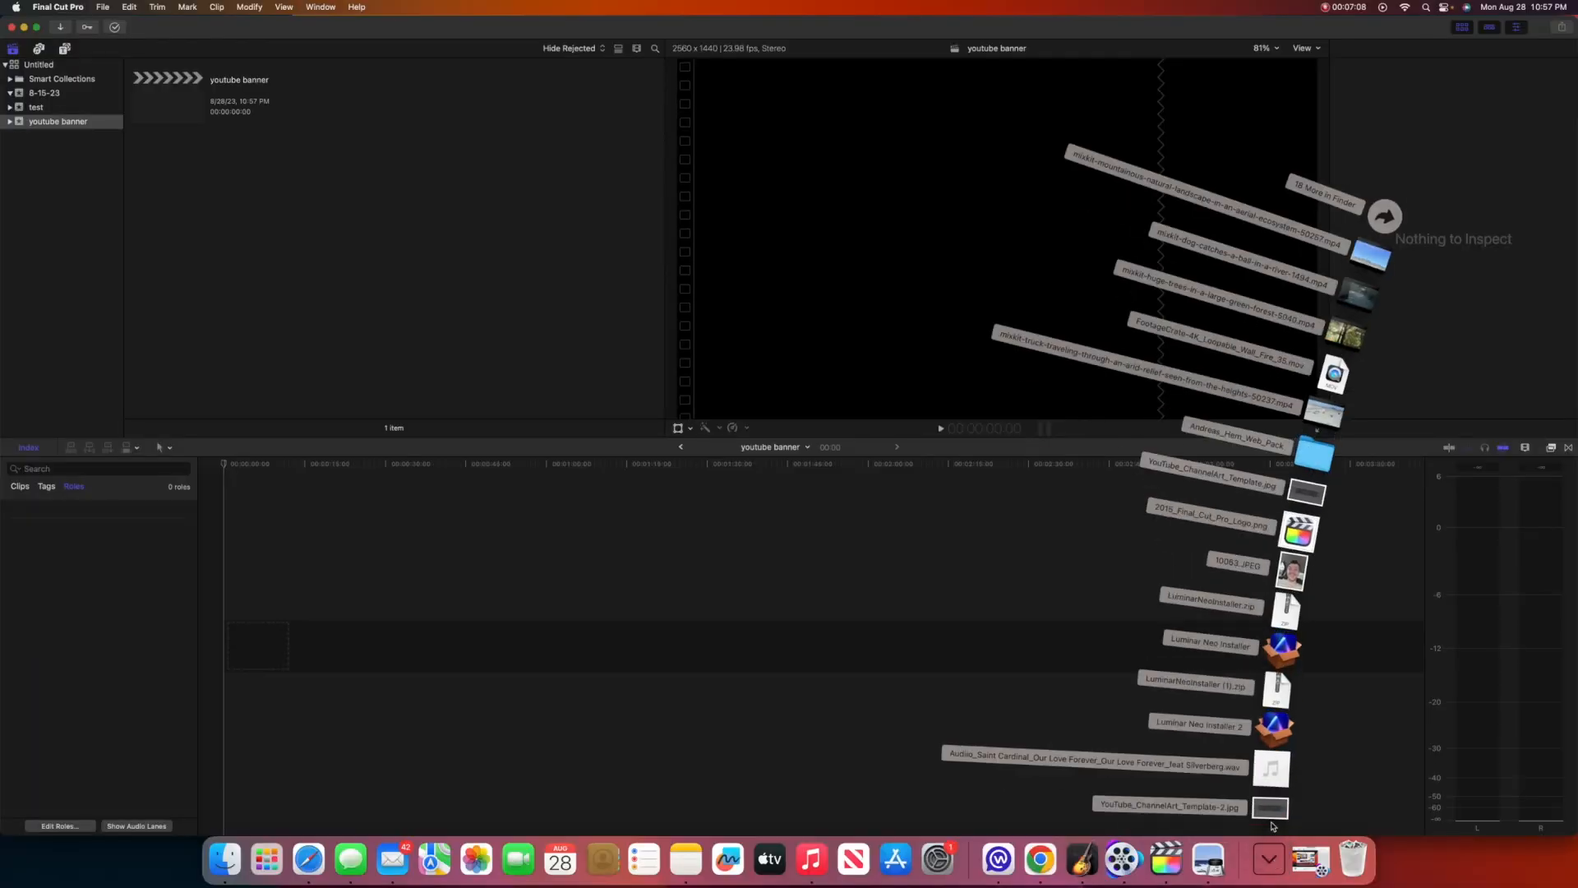
left_click_drag(1270, 807, 238, 663)
left_click(227, 597)
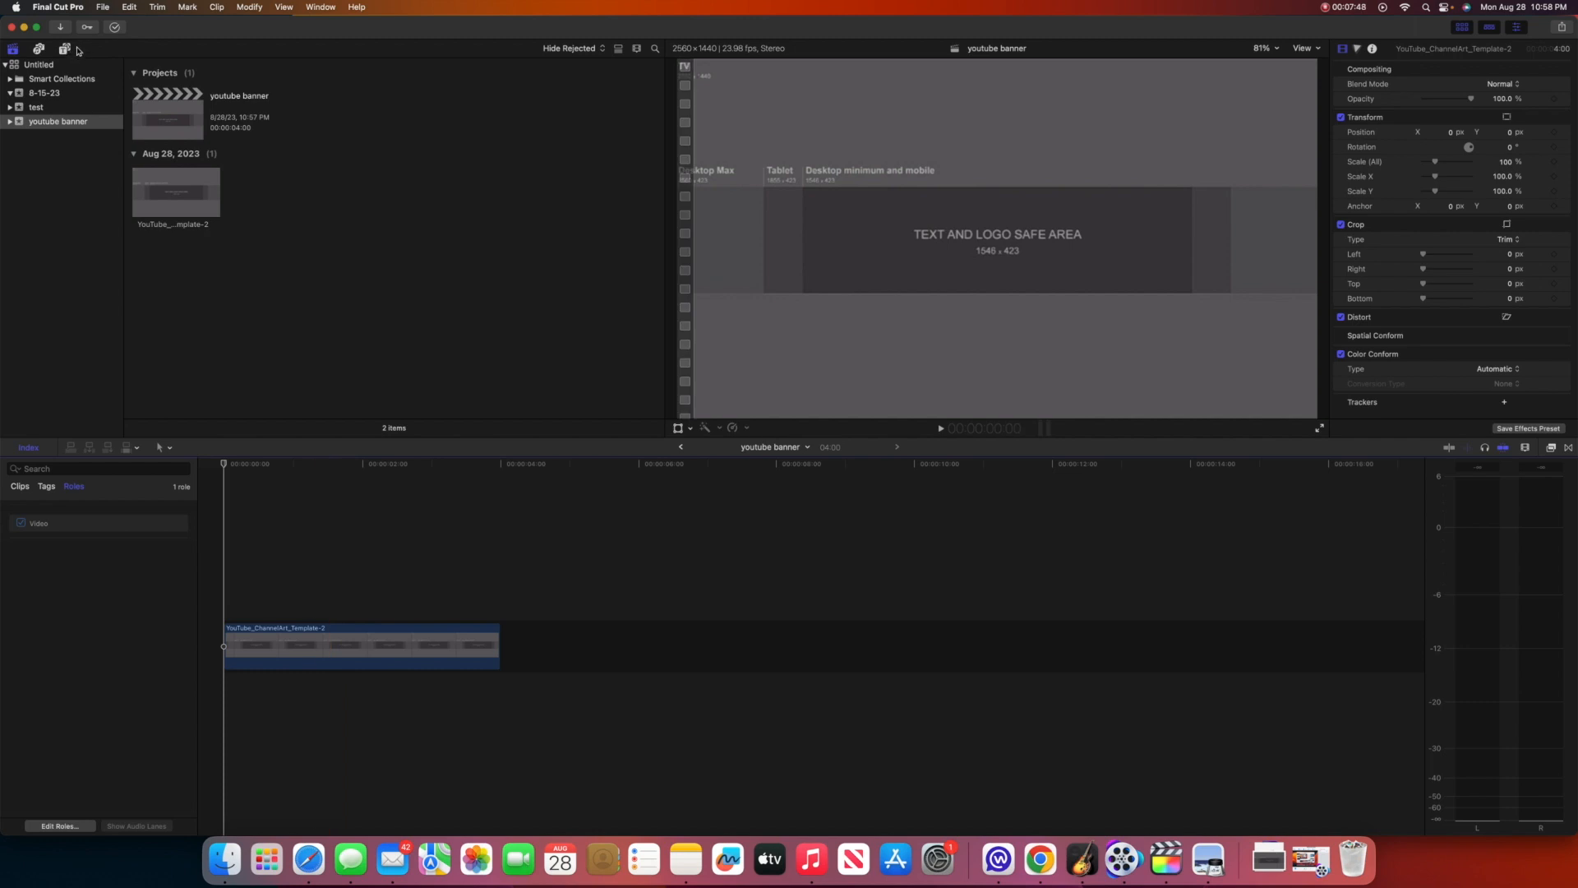
Step: Add the 360° Color Solid generator at the start of the timeline and move it beneath the template clip
left_click(65, 48)
left_click(41, 78)
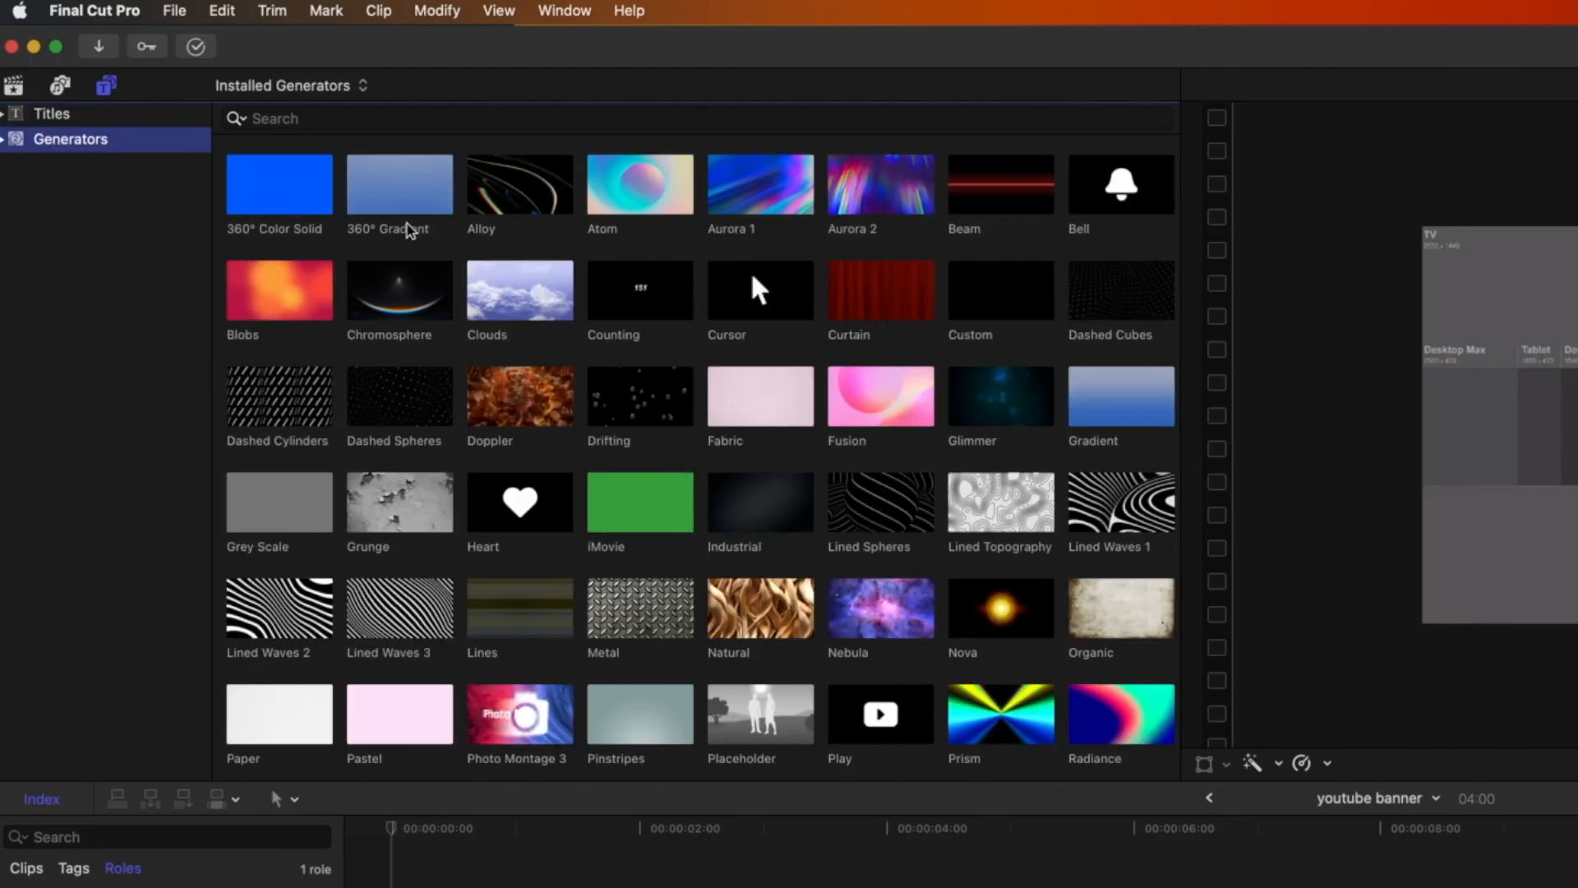
left_click(159, 117)
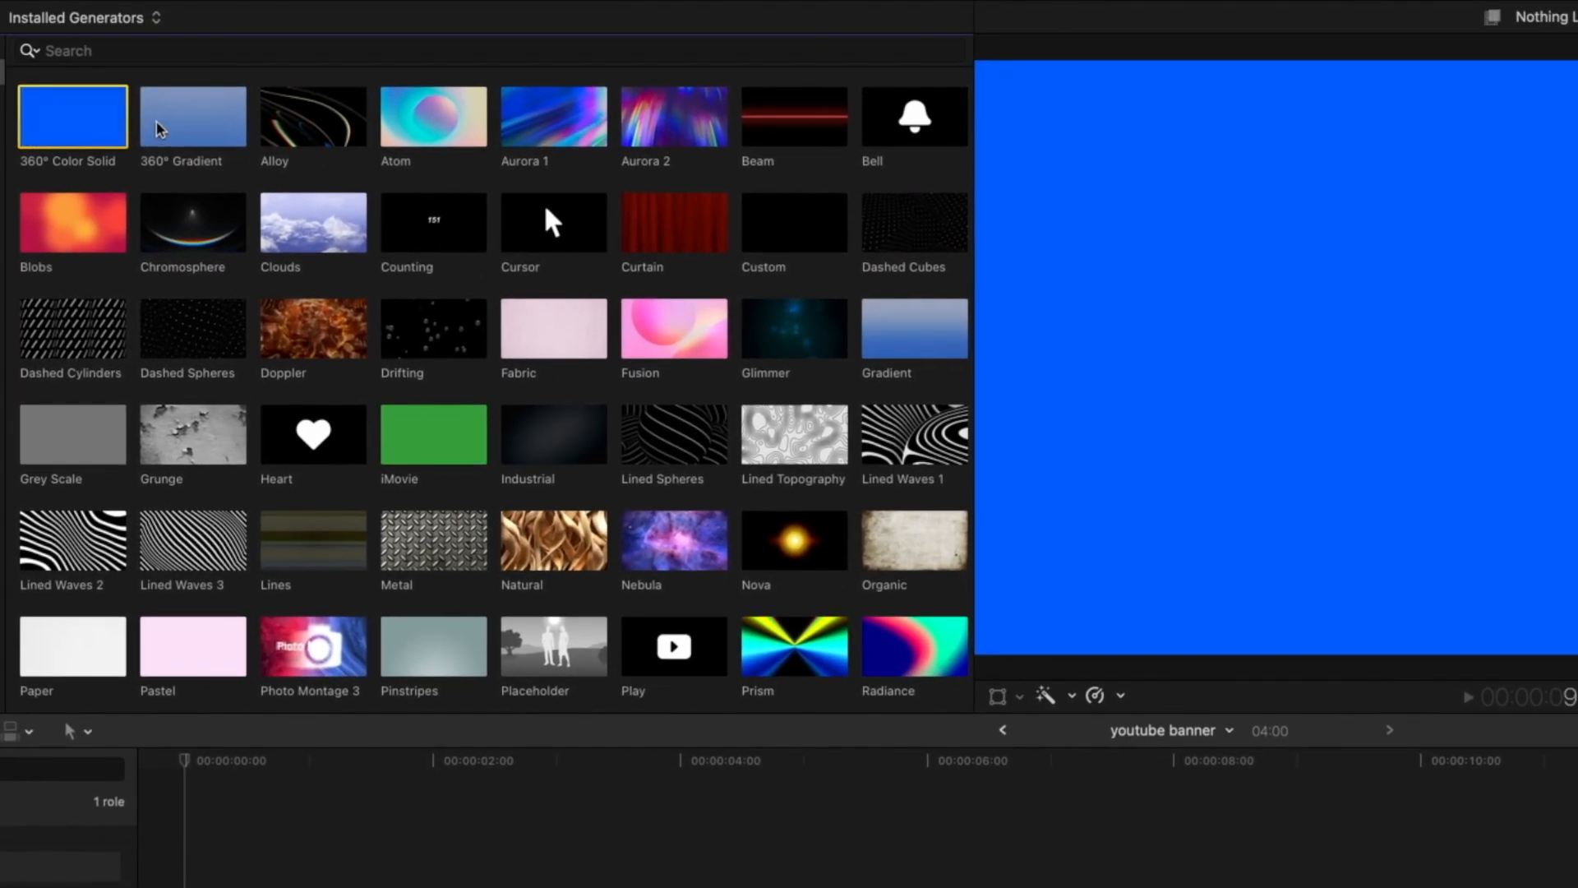
left_click(253, 136)
left_click(311, 117)
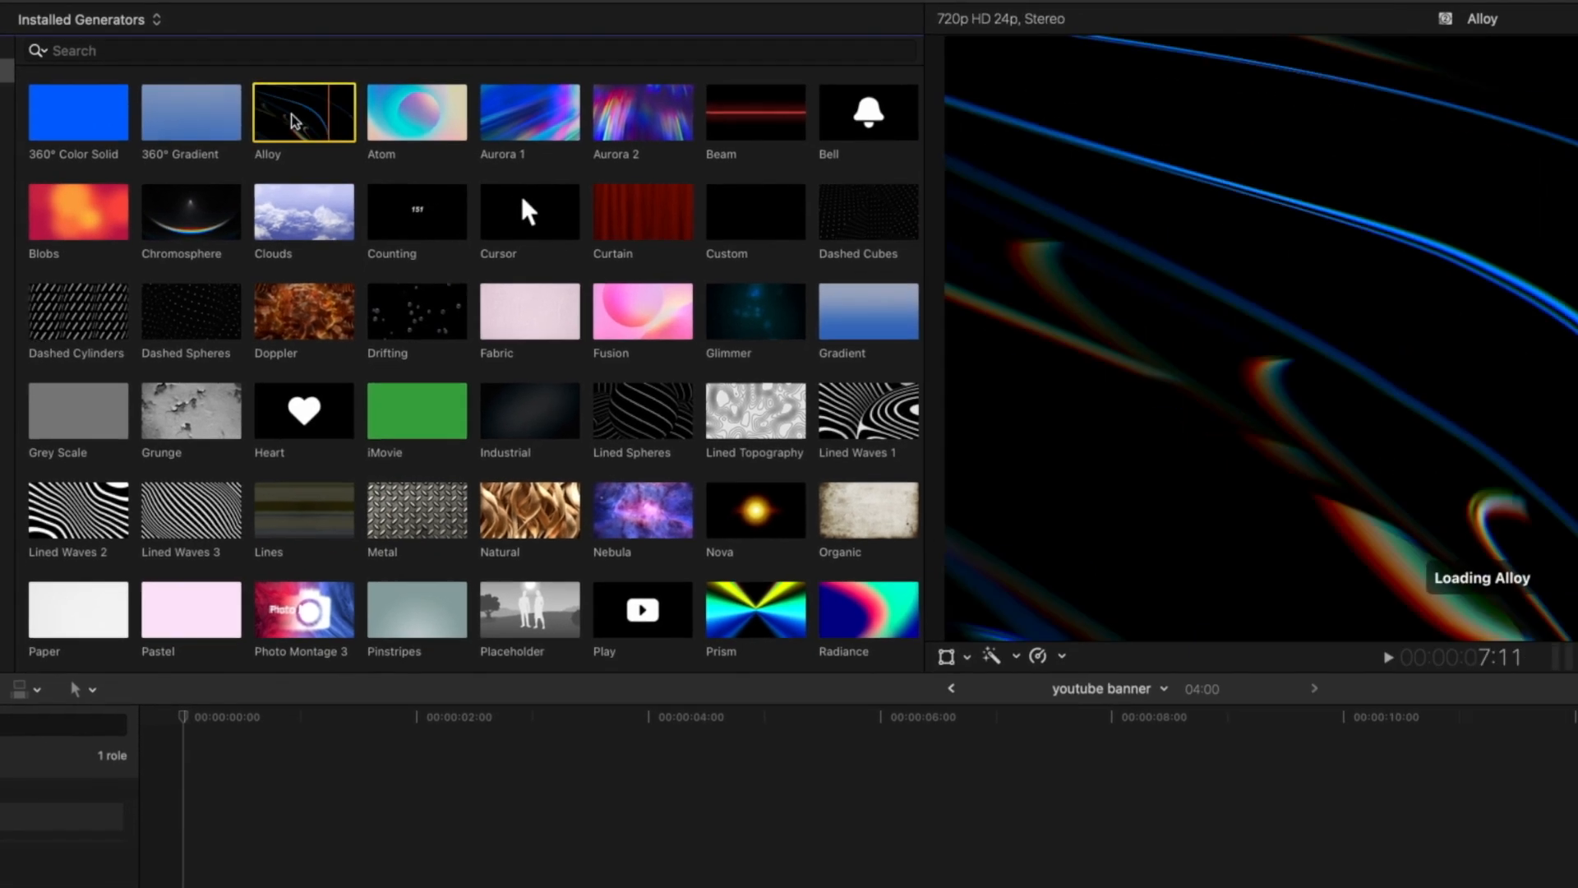
left_click(86, 115)
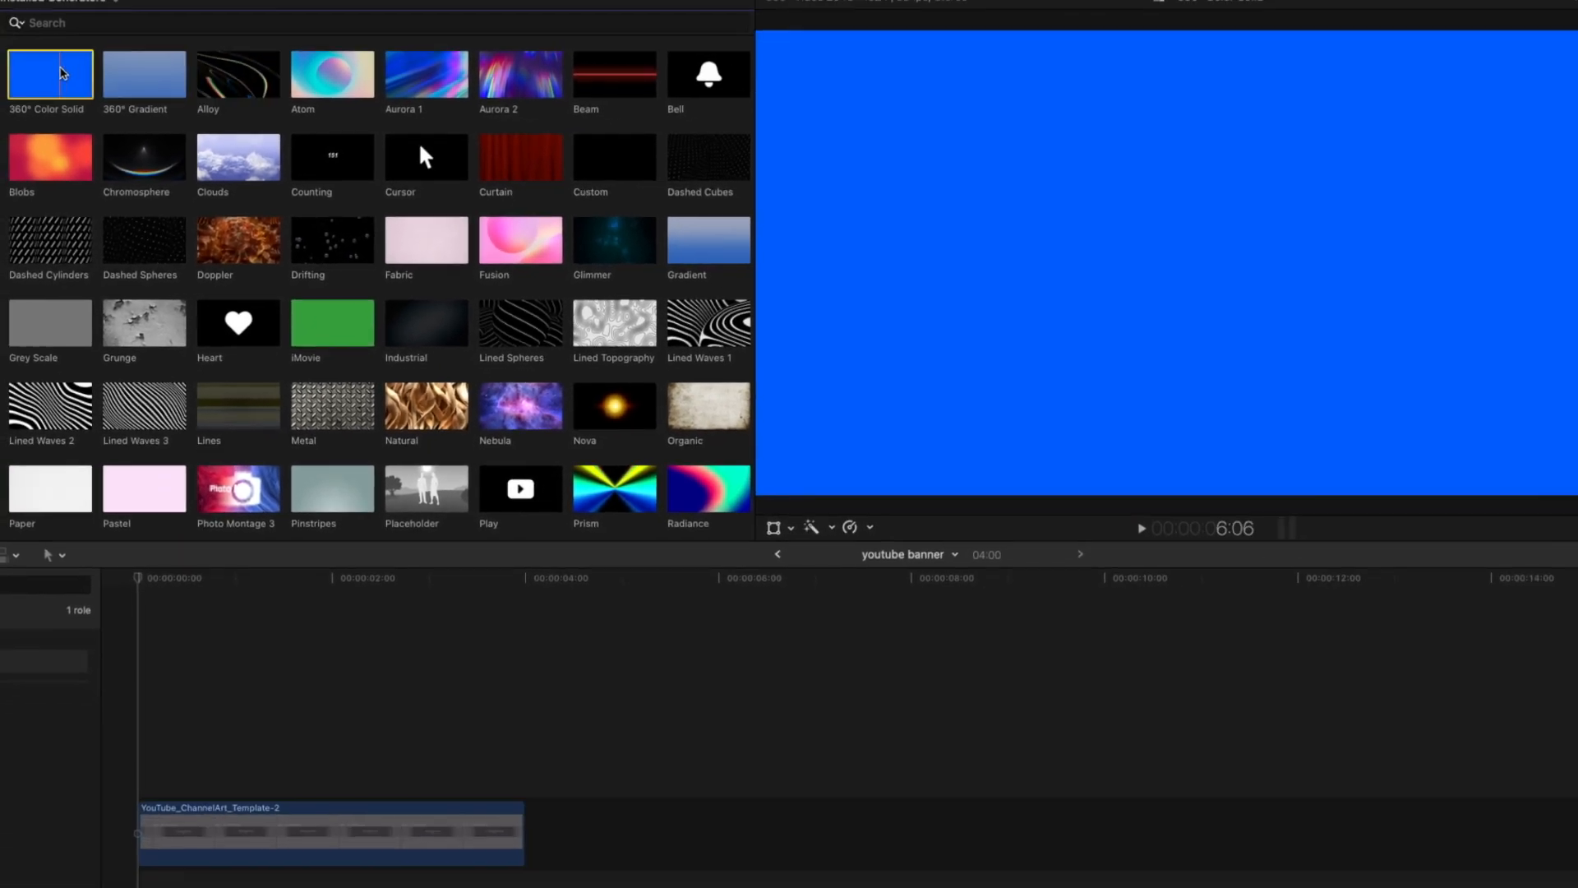
left_click_drag(63, 74, 123, 764)
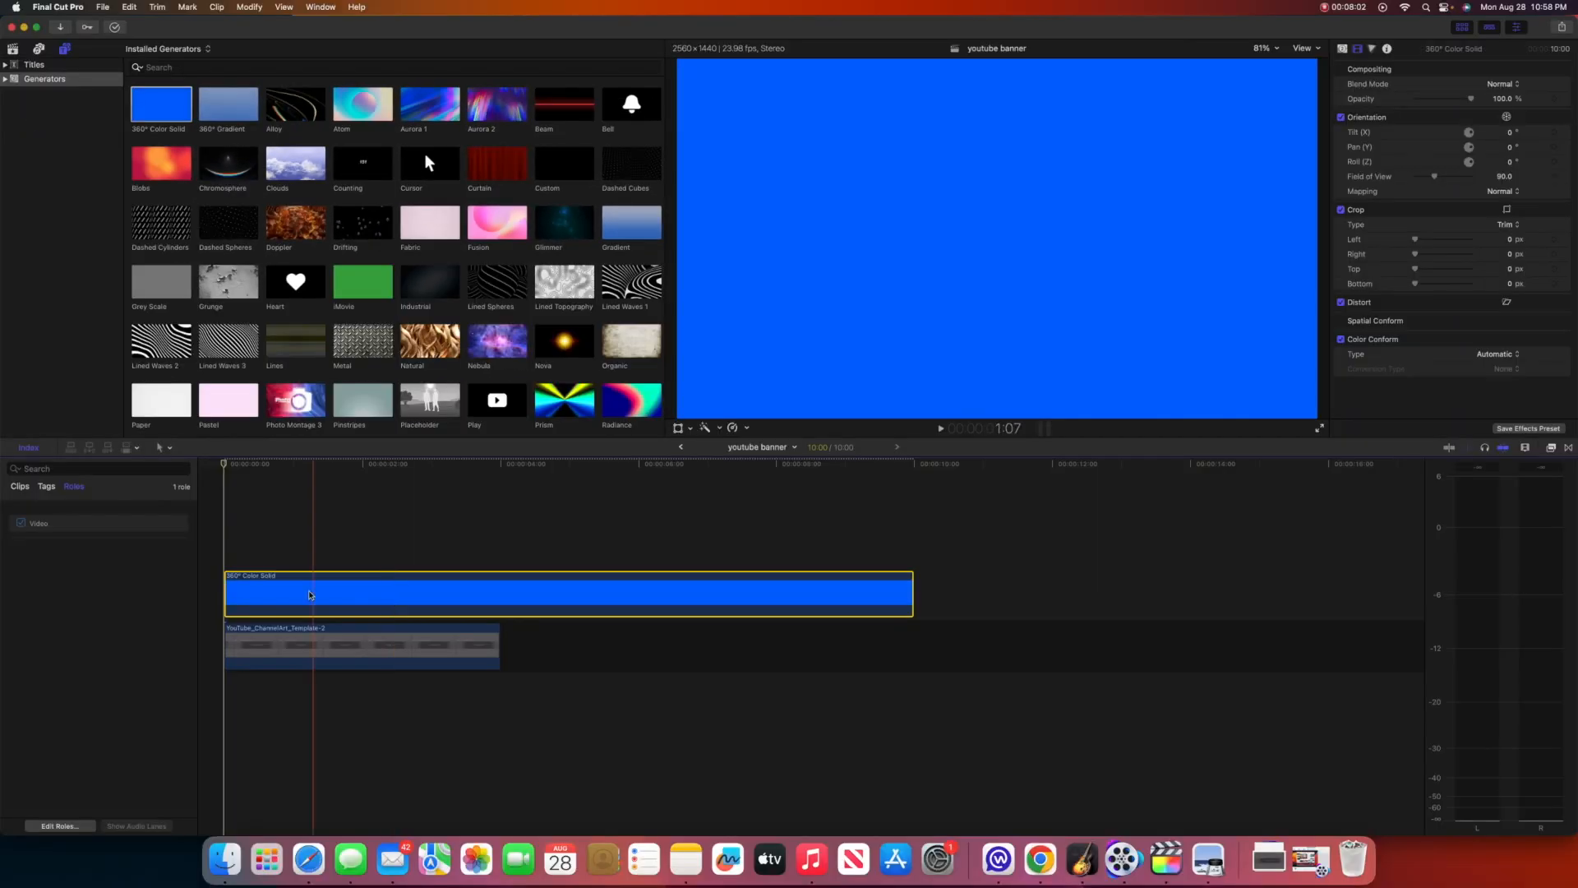
left_click_drag(249, 766, 221, 887)
left_click(235, 588)
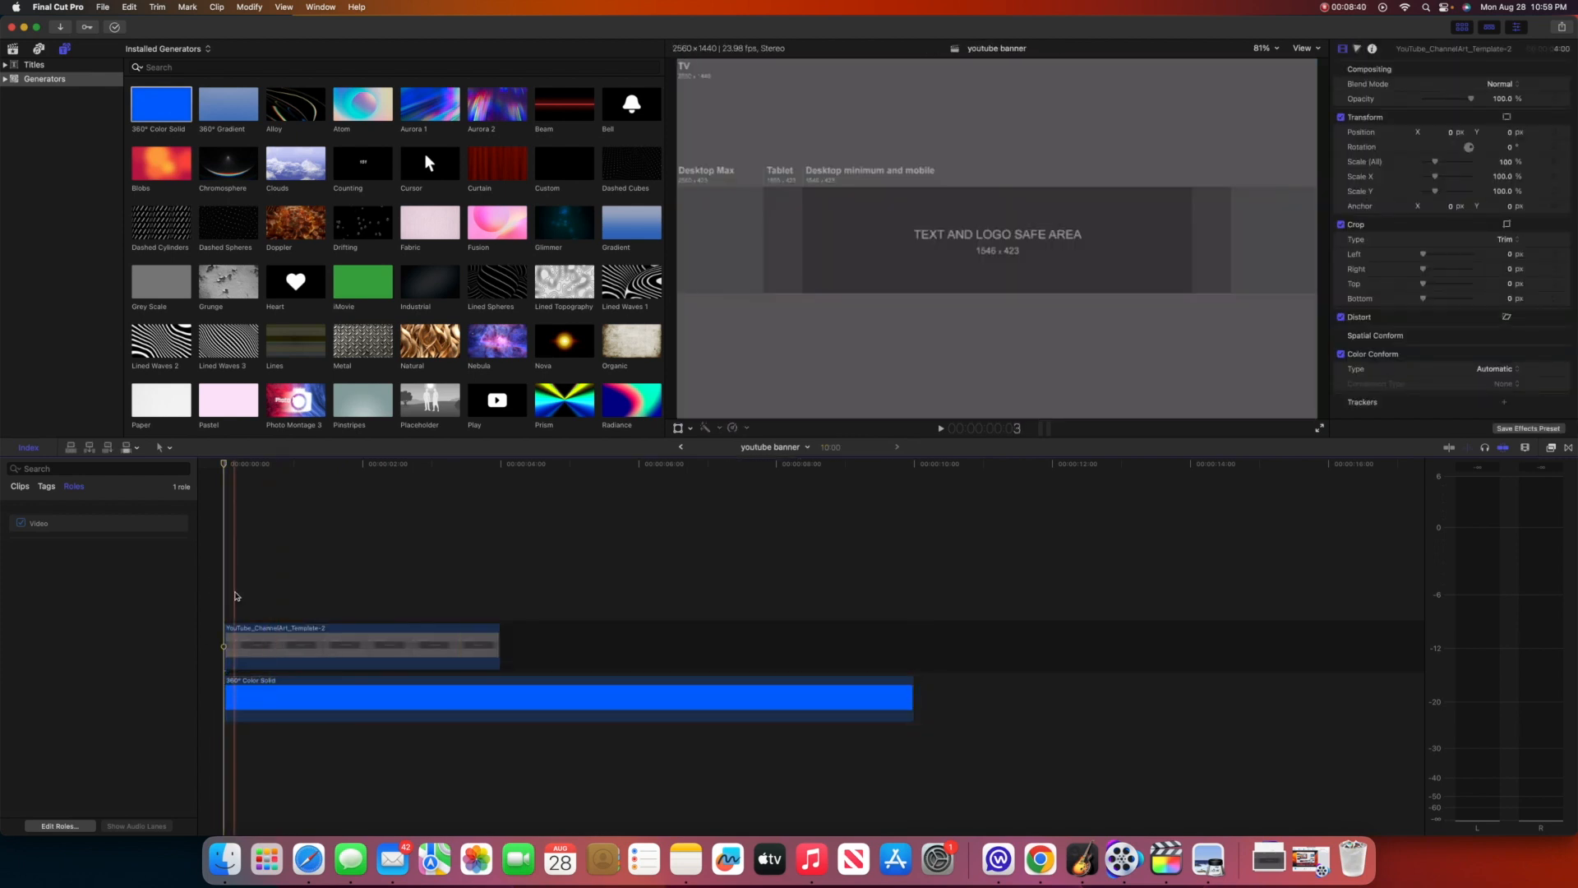
Step: Place the portrait screenshot from Finder above the template clip at the timeline start and lower its opacity to 17.69%
left_click(224, 856)
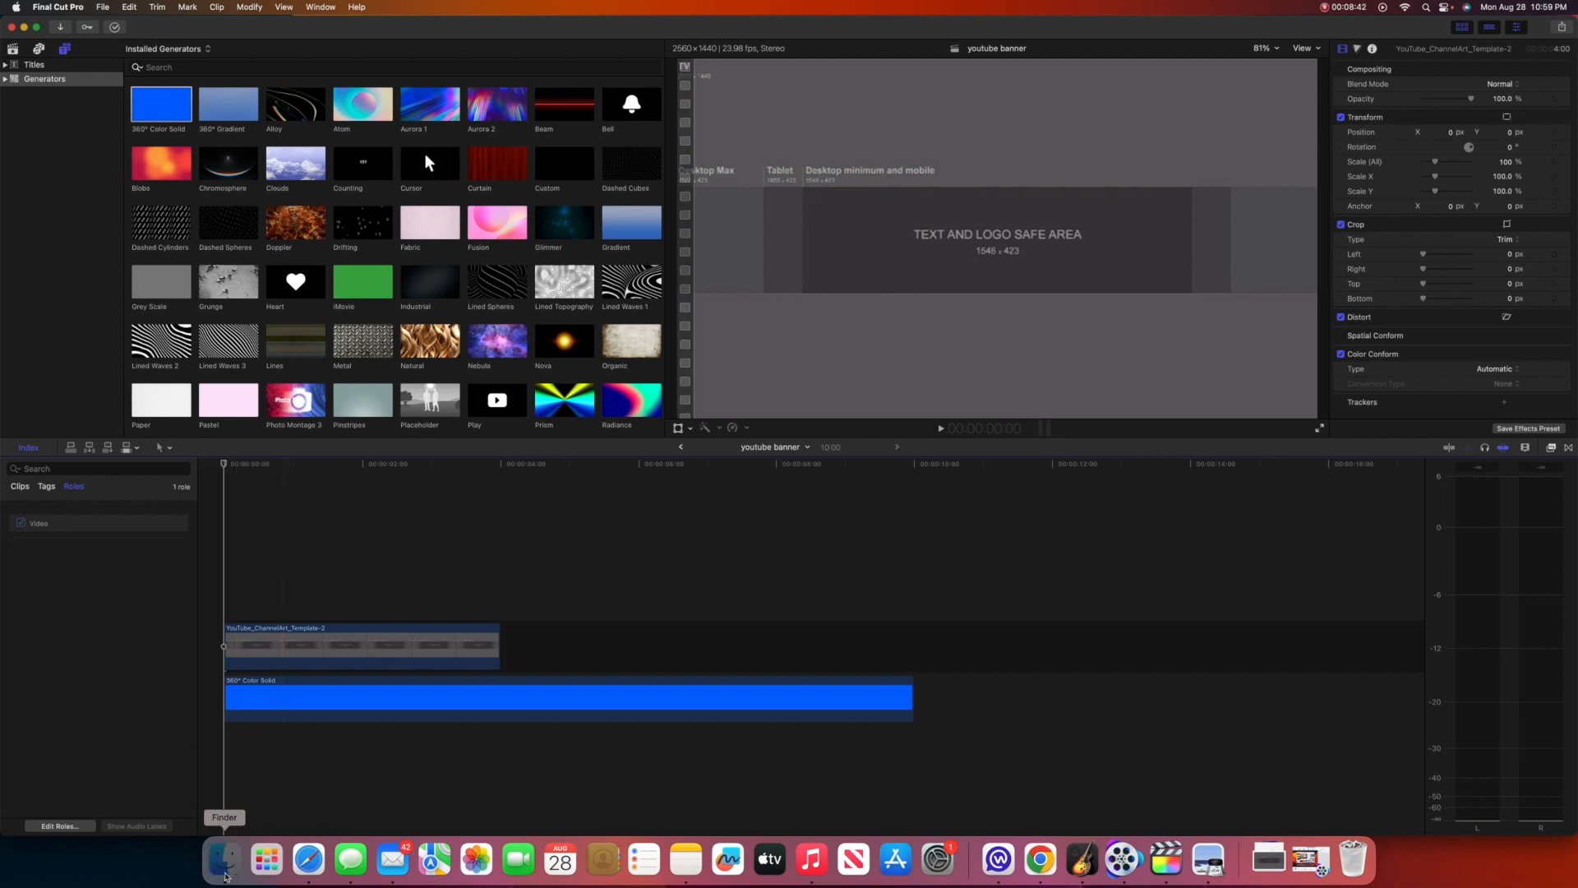
left_click_drag(880, 222, 222, 564)
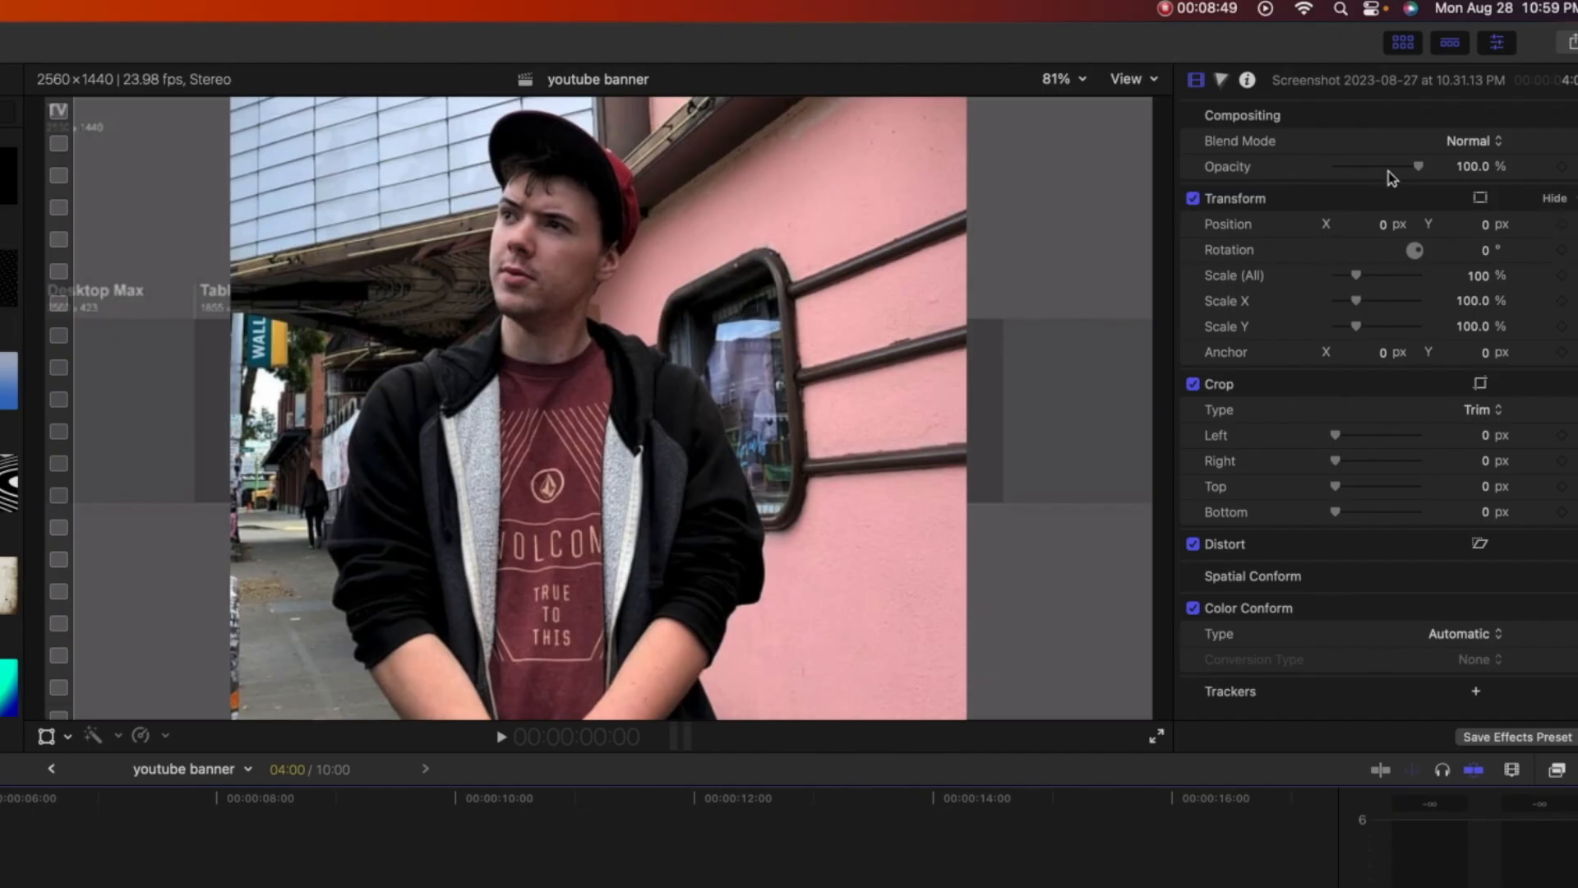
left_click_drag(1471, 100, 1429, 107)
left_click_drag(1348, 187, 1346, 188)
Step: Scale the portrait to 60% and move it over the right part of the safe area, at about X 405 px, Y -215 px
left_click_drag(1356, 276, 1366, 275)
left_click(46, 736)
left_click_drag(598, 421, 736, 644)
left_click_drag(1363, 275, 1344, 278)
left_click_drag(896, 545, 917, 411)
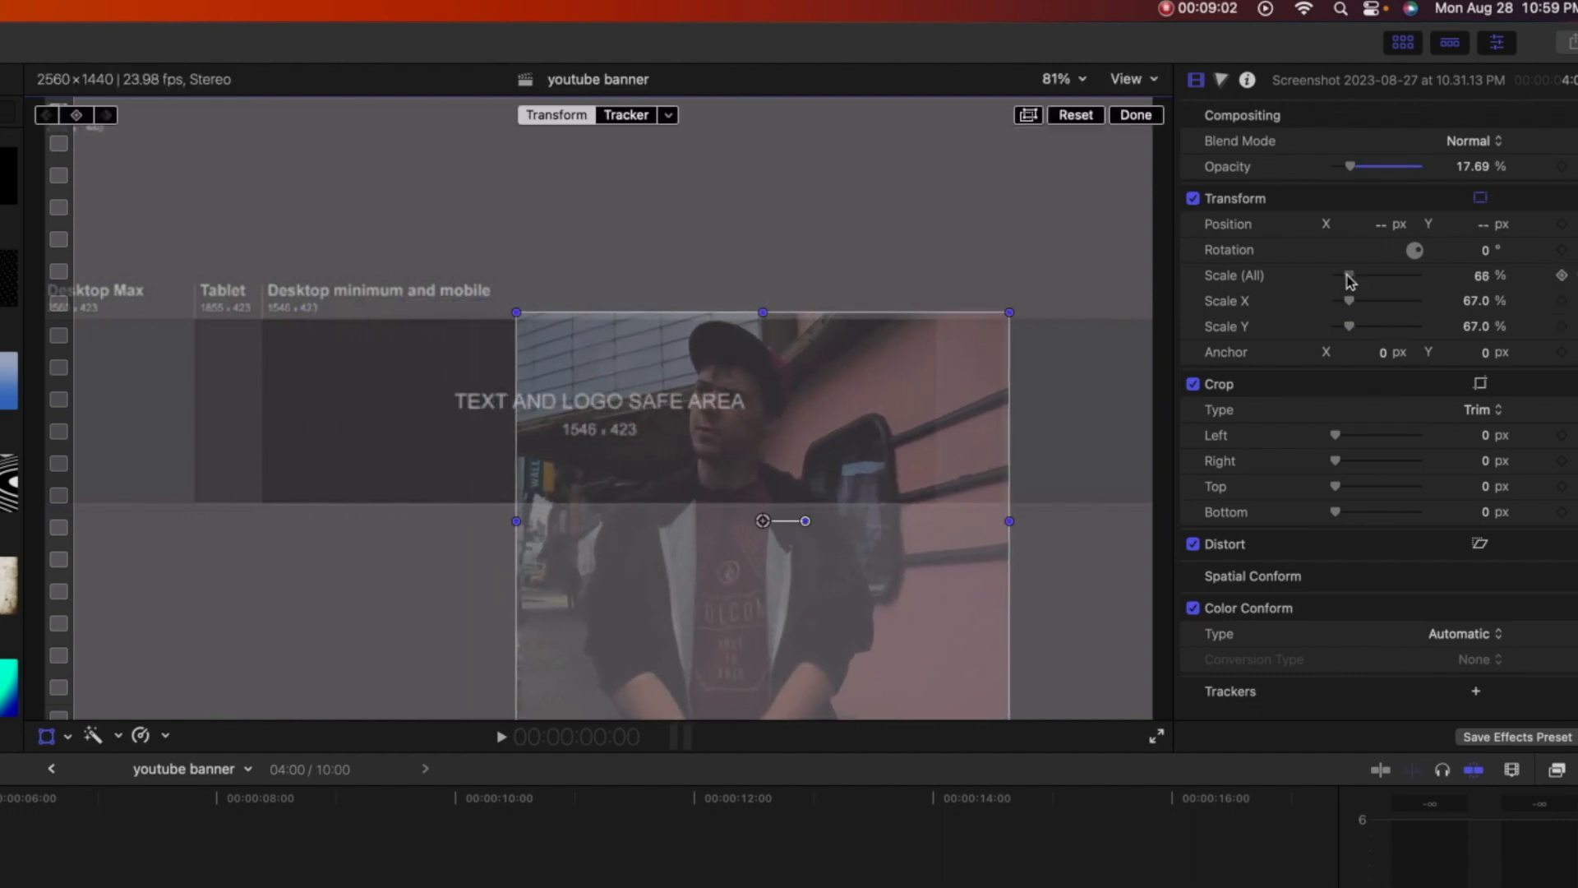
left_click_drag(1348, 275, 1347, 276)
left_click_drag(902, 457, 912, 438)
left_click(1136, 116)
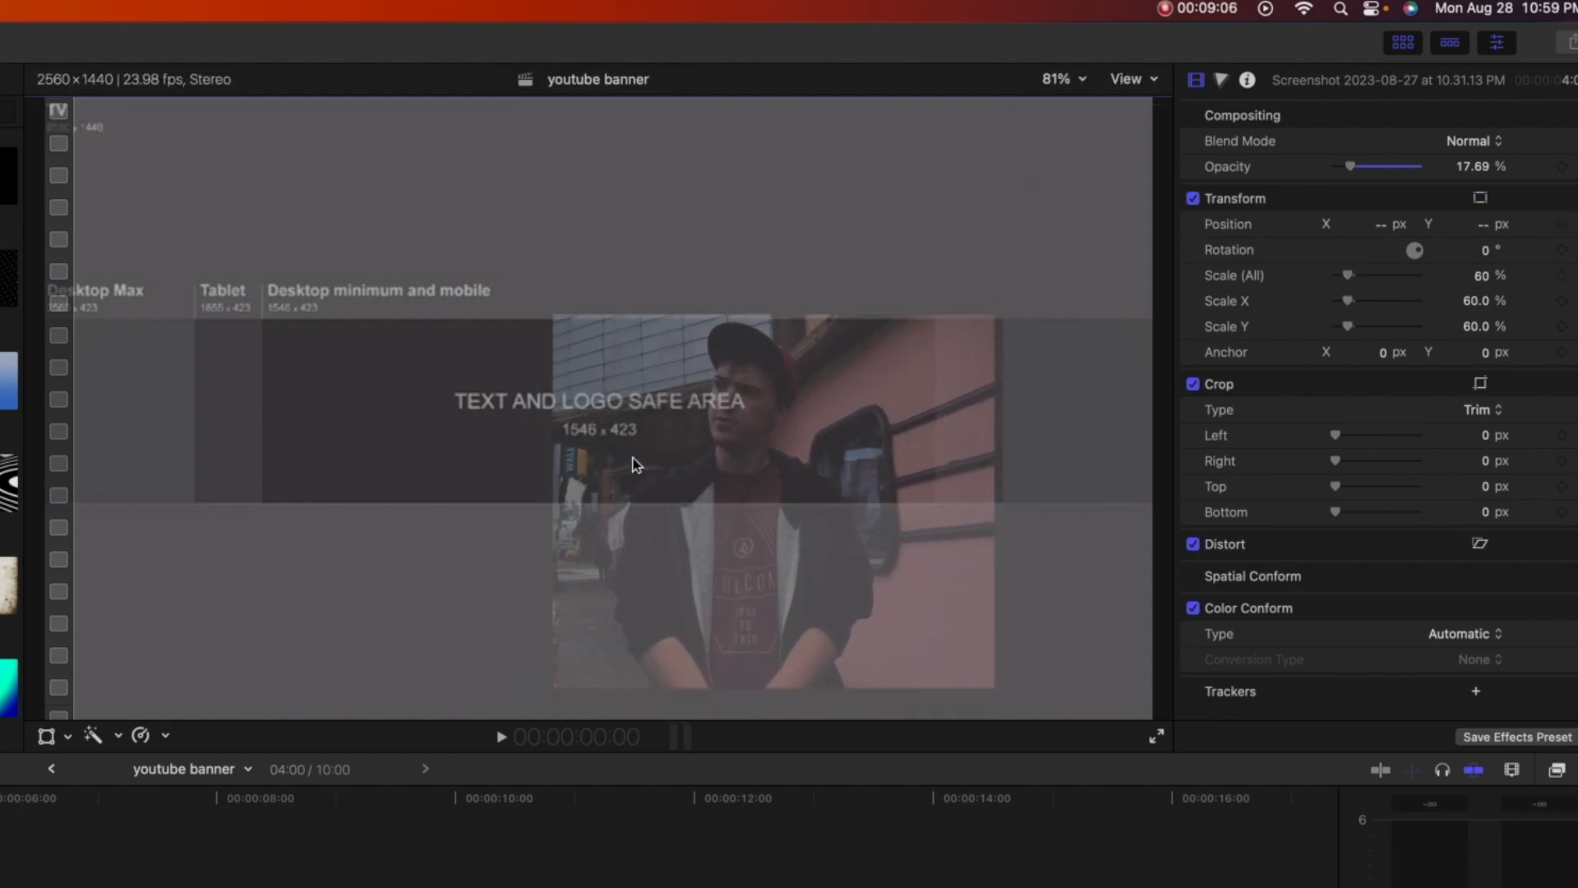
Step: Raise the portrait's opacity to about 58% and apply the Draw Mask effect from Masks and Keying to it
left_click_drag(1351, 161, 1388, 169)
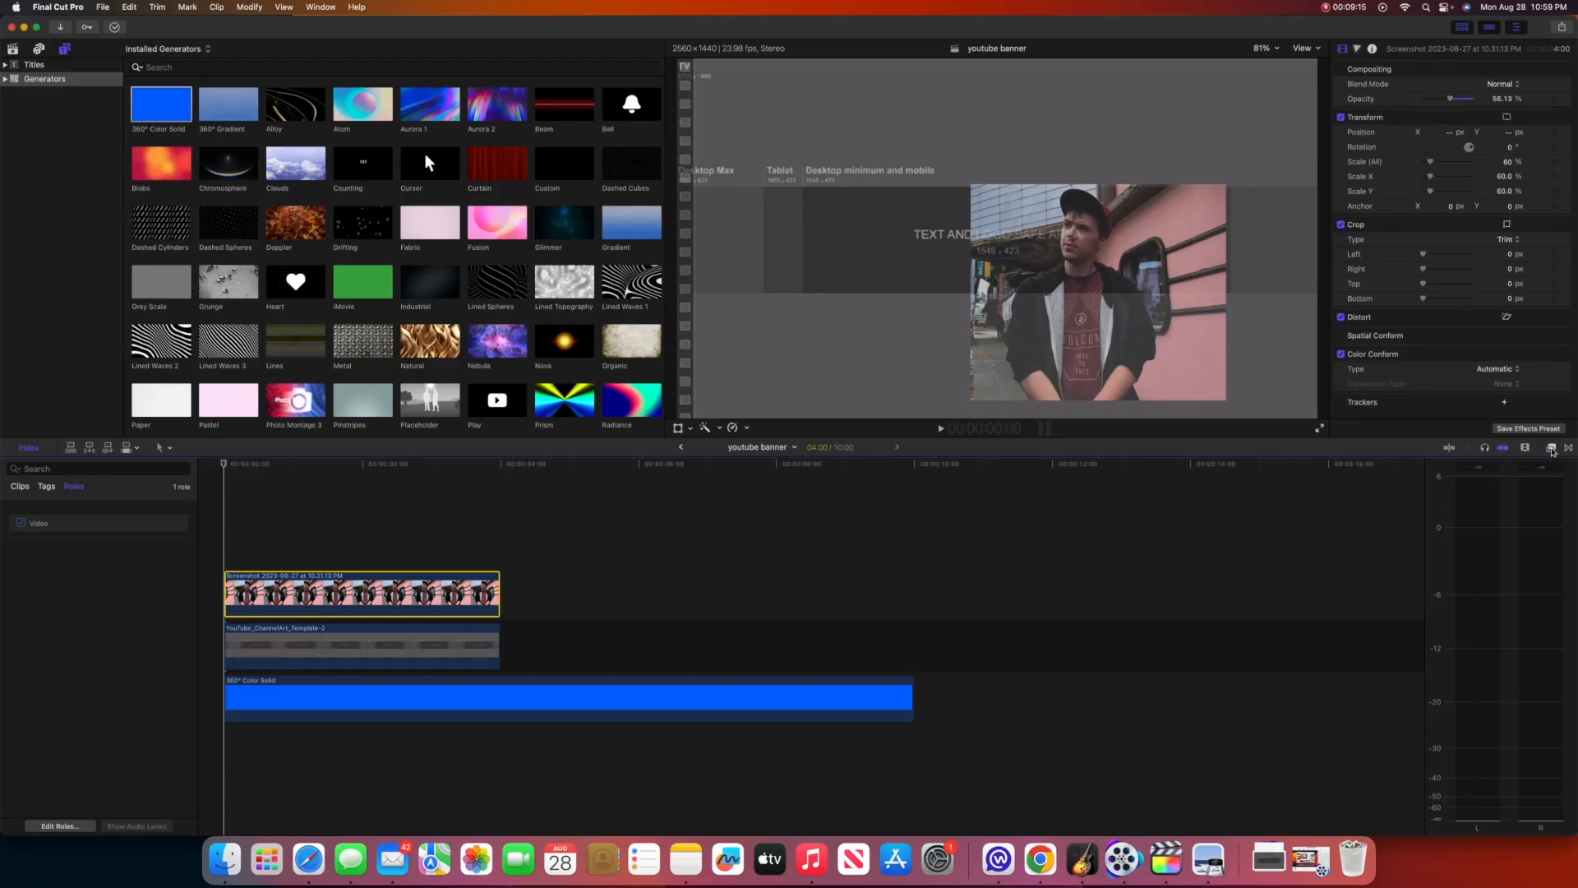
left_click(1551, 449)
scroll(985, 685, "down", 3)
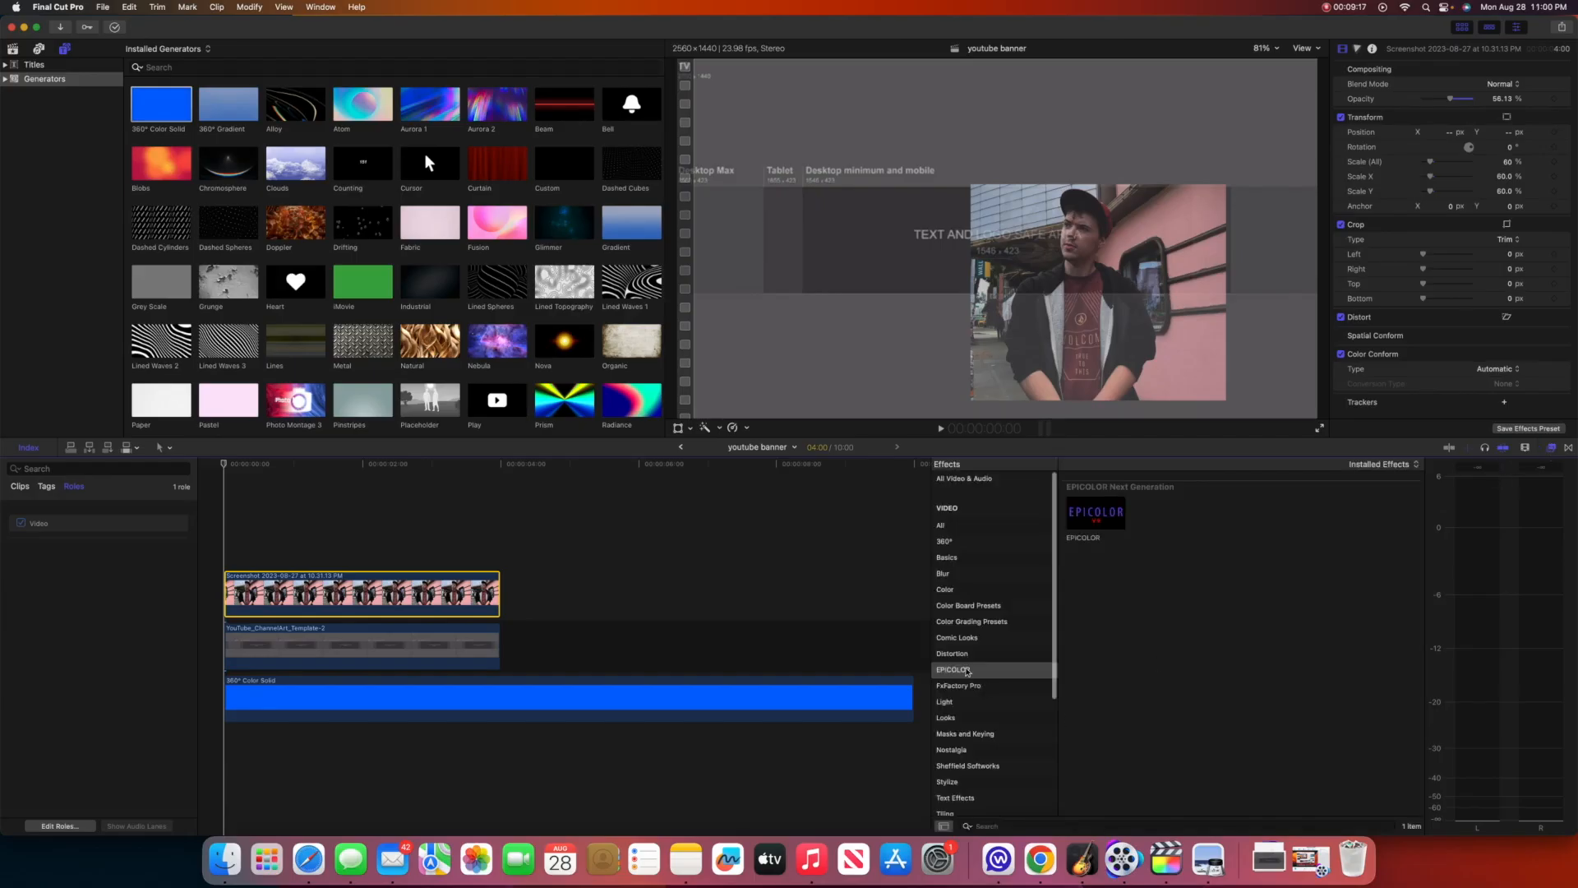
left_click(956, 634)
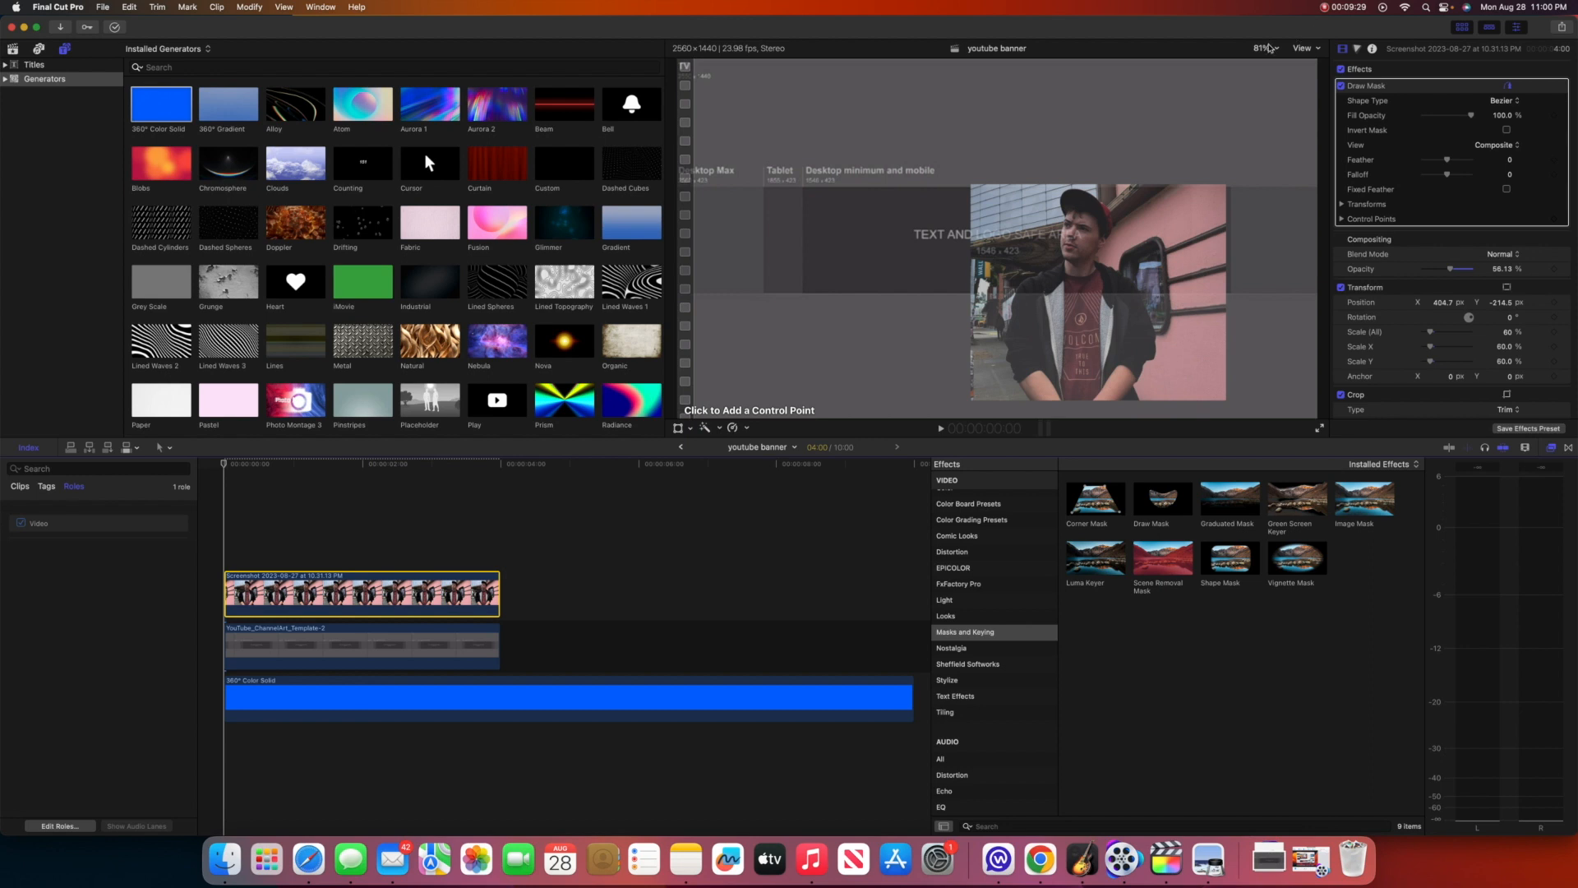
Step: Trace a closed Bezier mask around the man's head and shoulders, ending along the bottom edge of the safe area
left_click(1268, 49)
left_click(1282, 134)
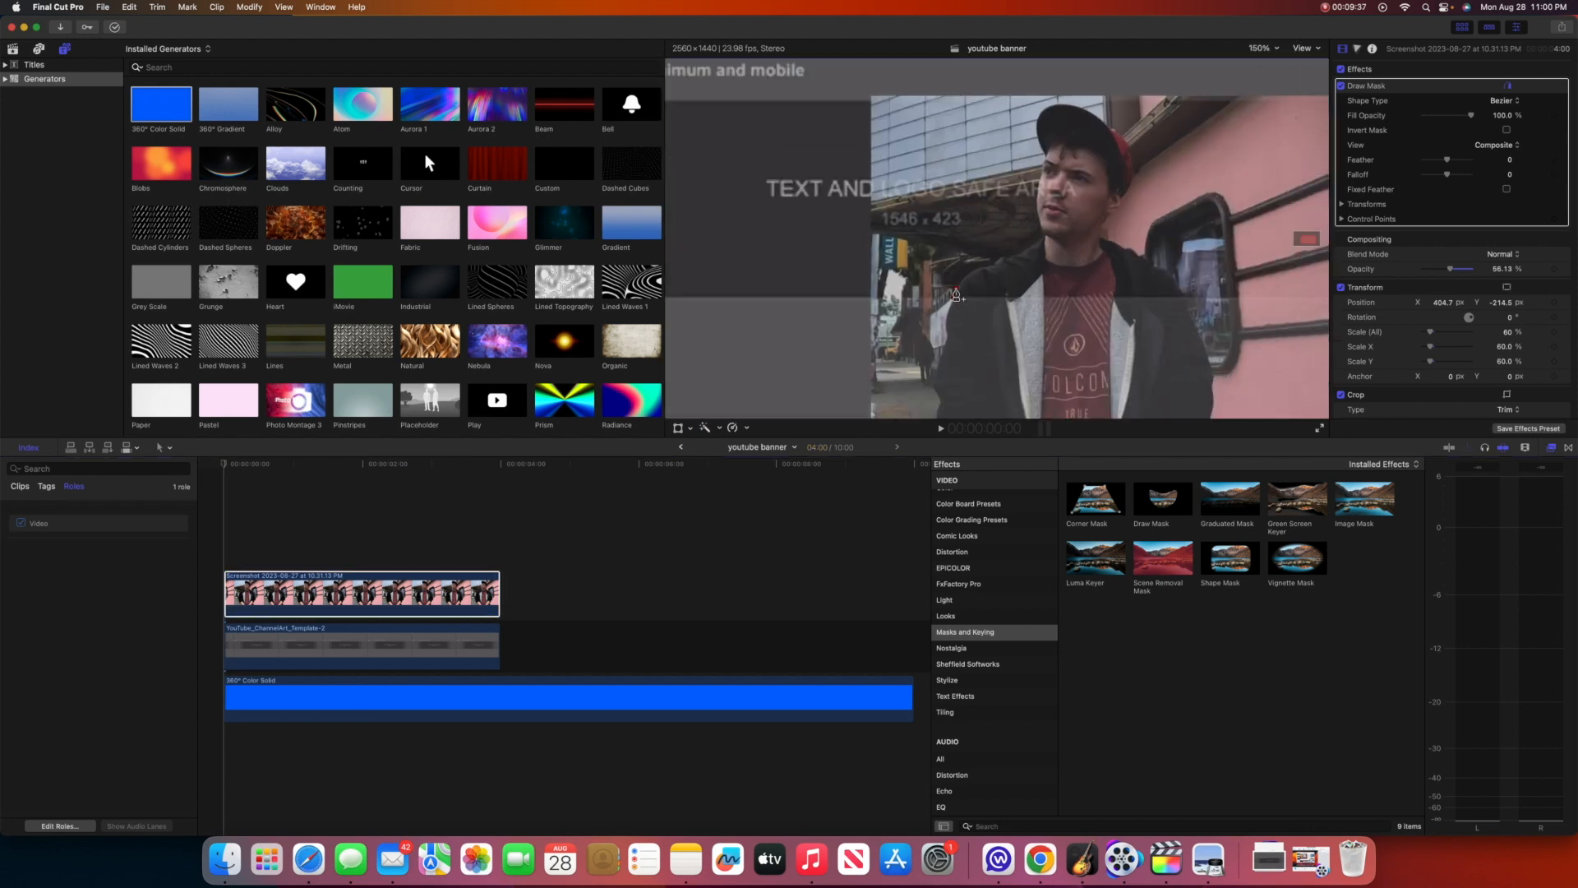
left_click(1257, 48)
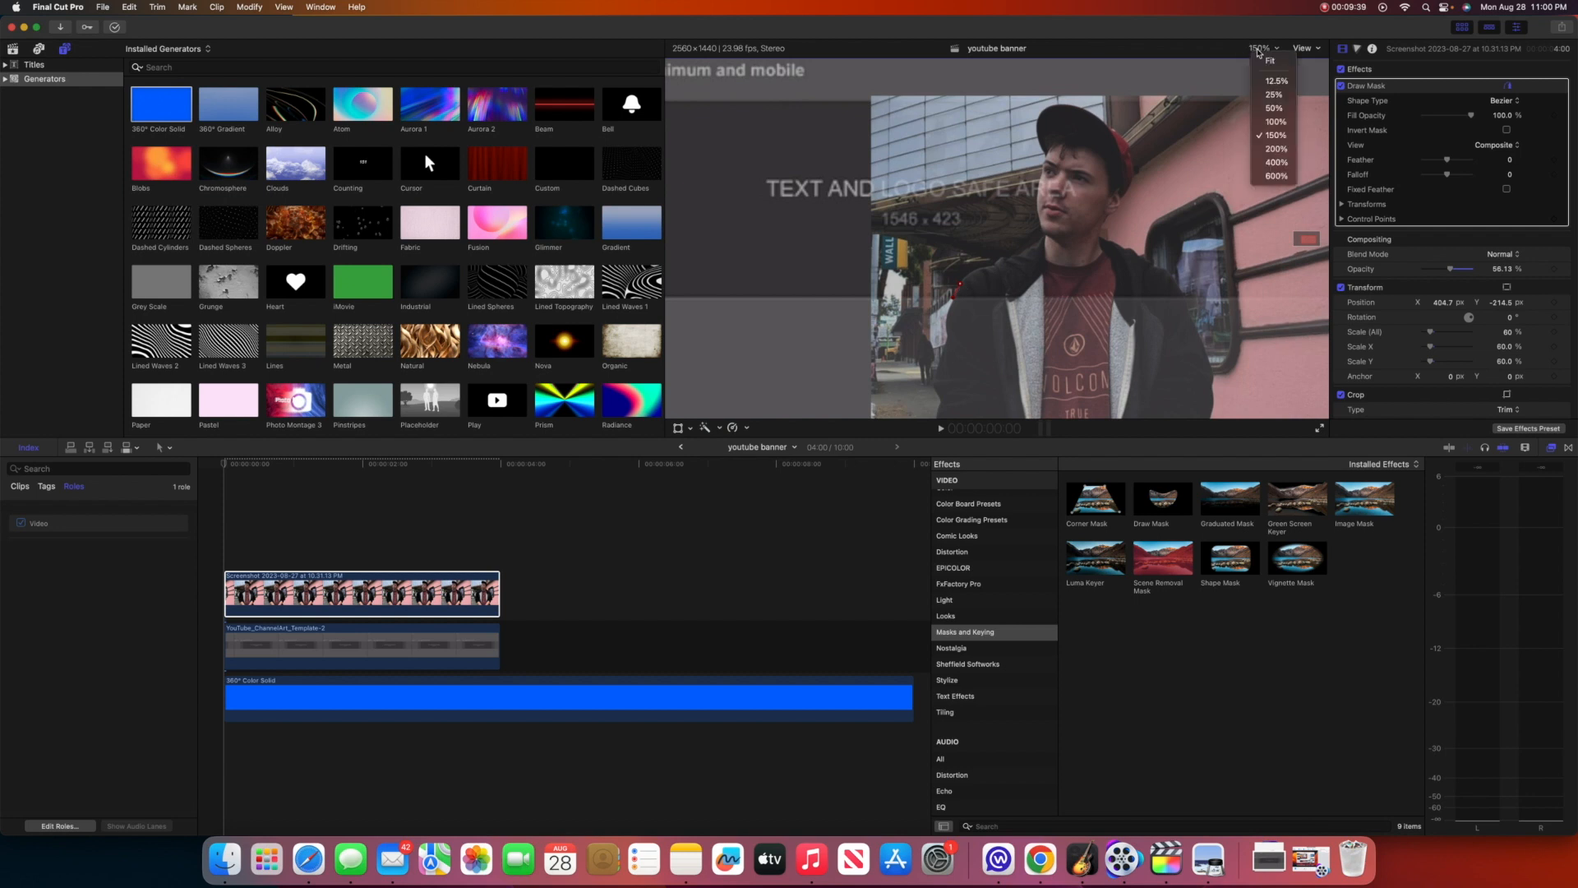
left_click(1270, 156)
left_click_drag(1301, 235, 1299, 233)
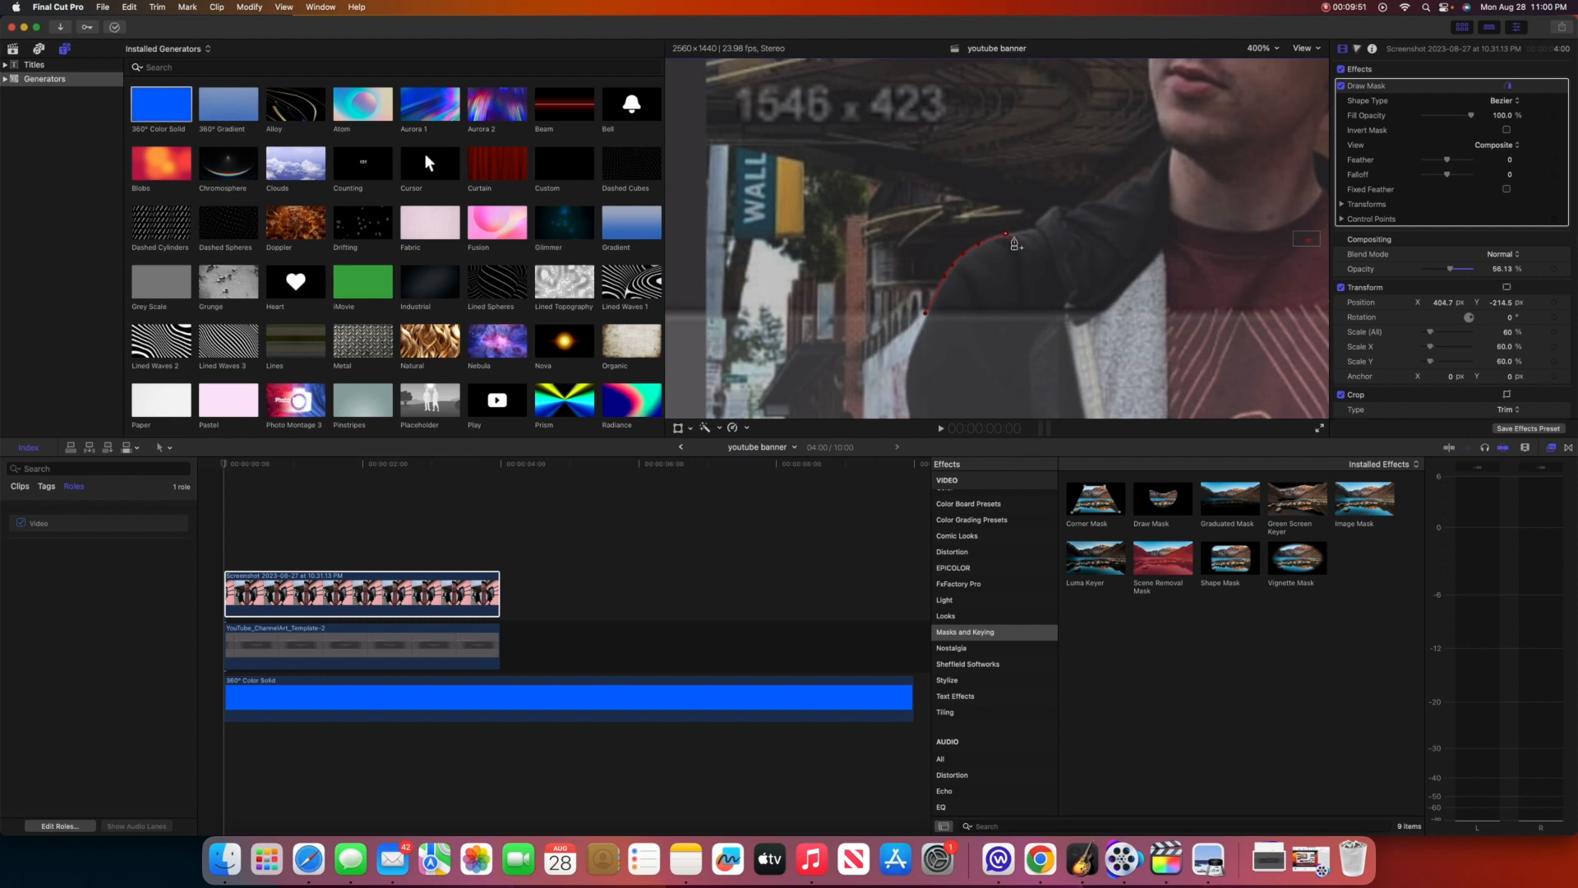
mouse_move(1017, 240)
left_mouse_down()
mouse_move(1018, 262)
mouse_move(1040, 238)
left_mouse_up()
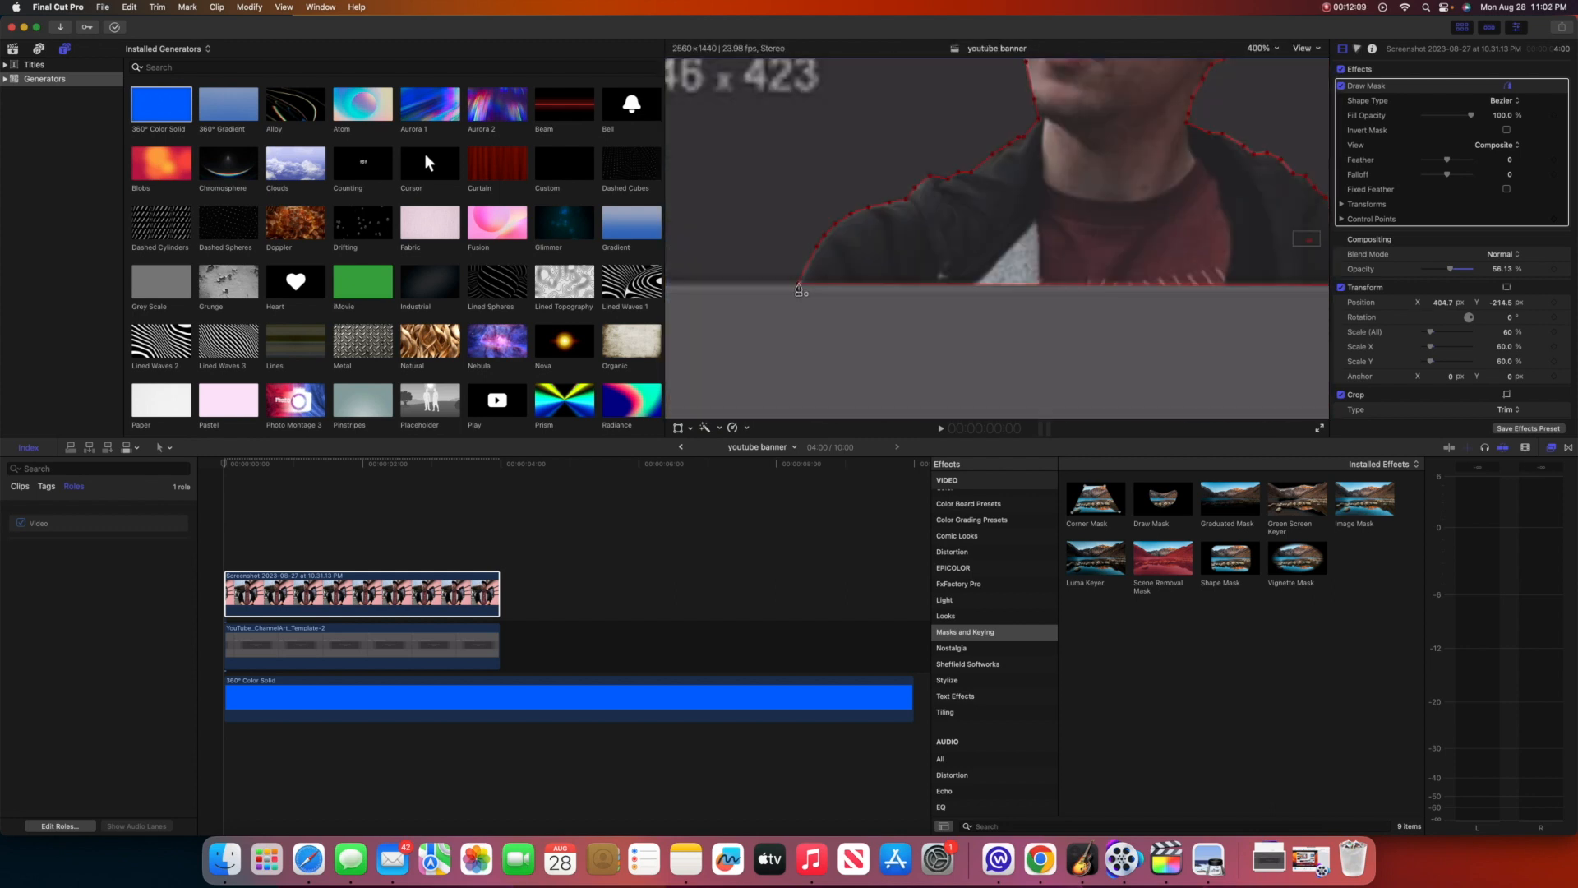
Step: Try moving a mask control point at the lower shoulder edge and undo the change
key("shift+z")
left_click(1263, 48)
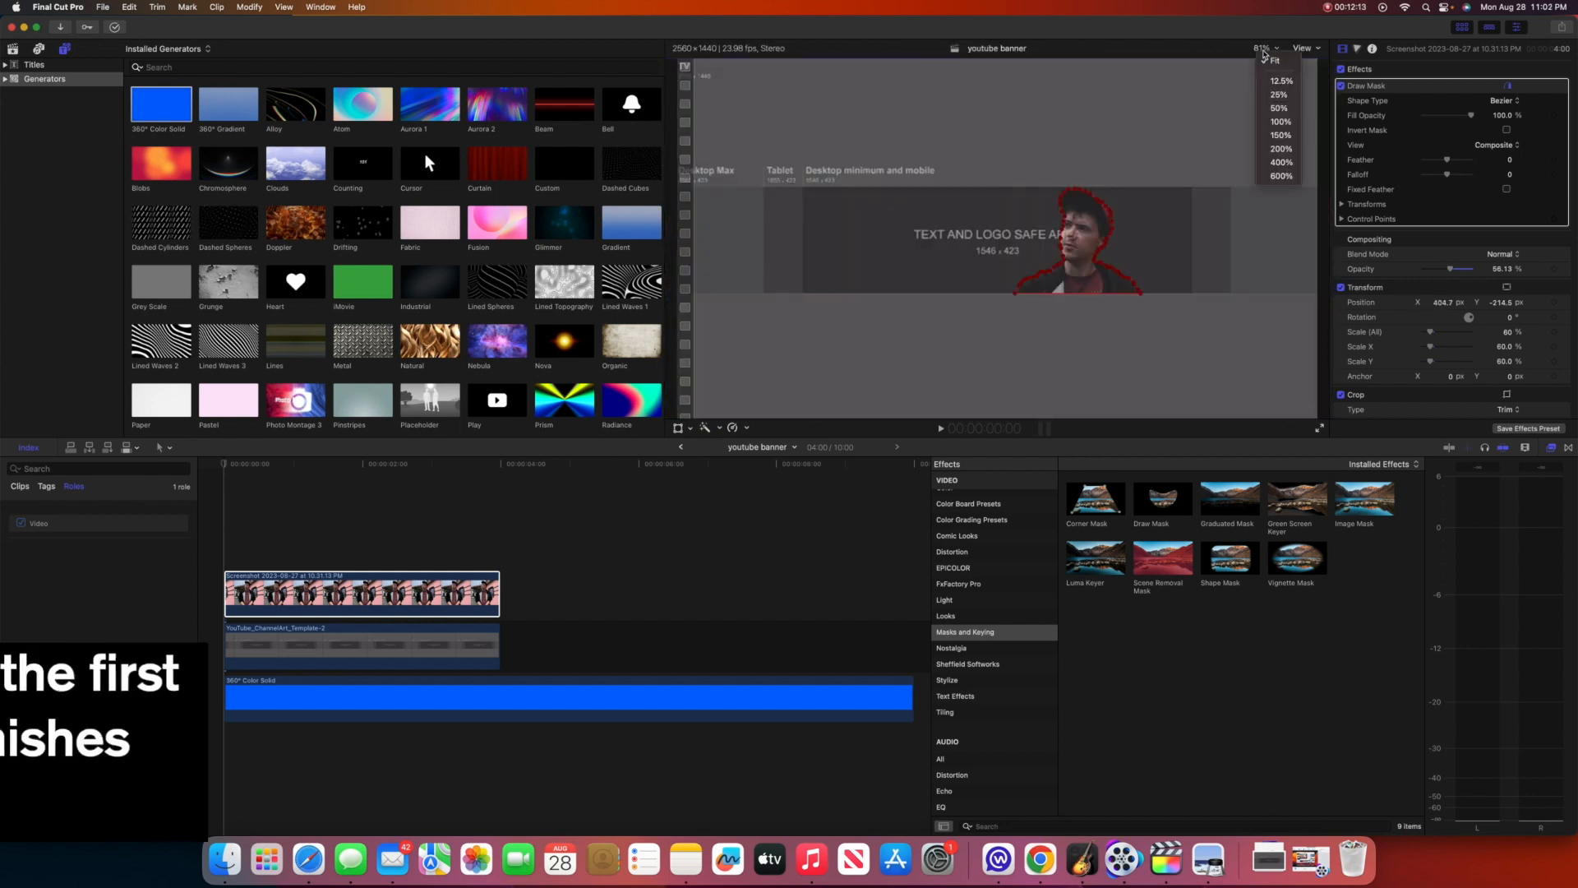
left_click(1289, 149)
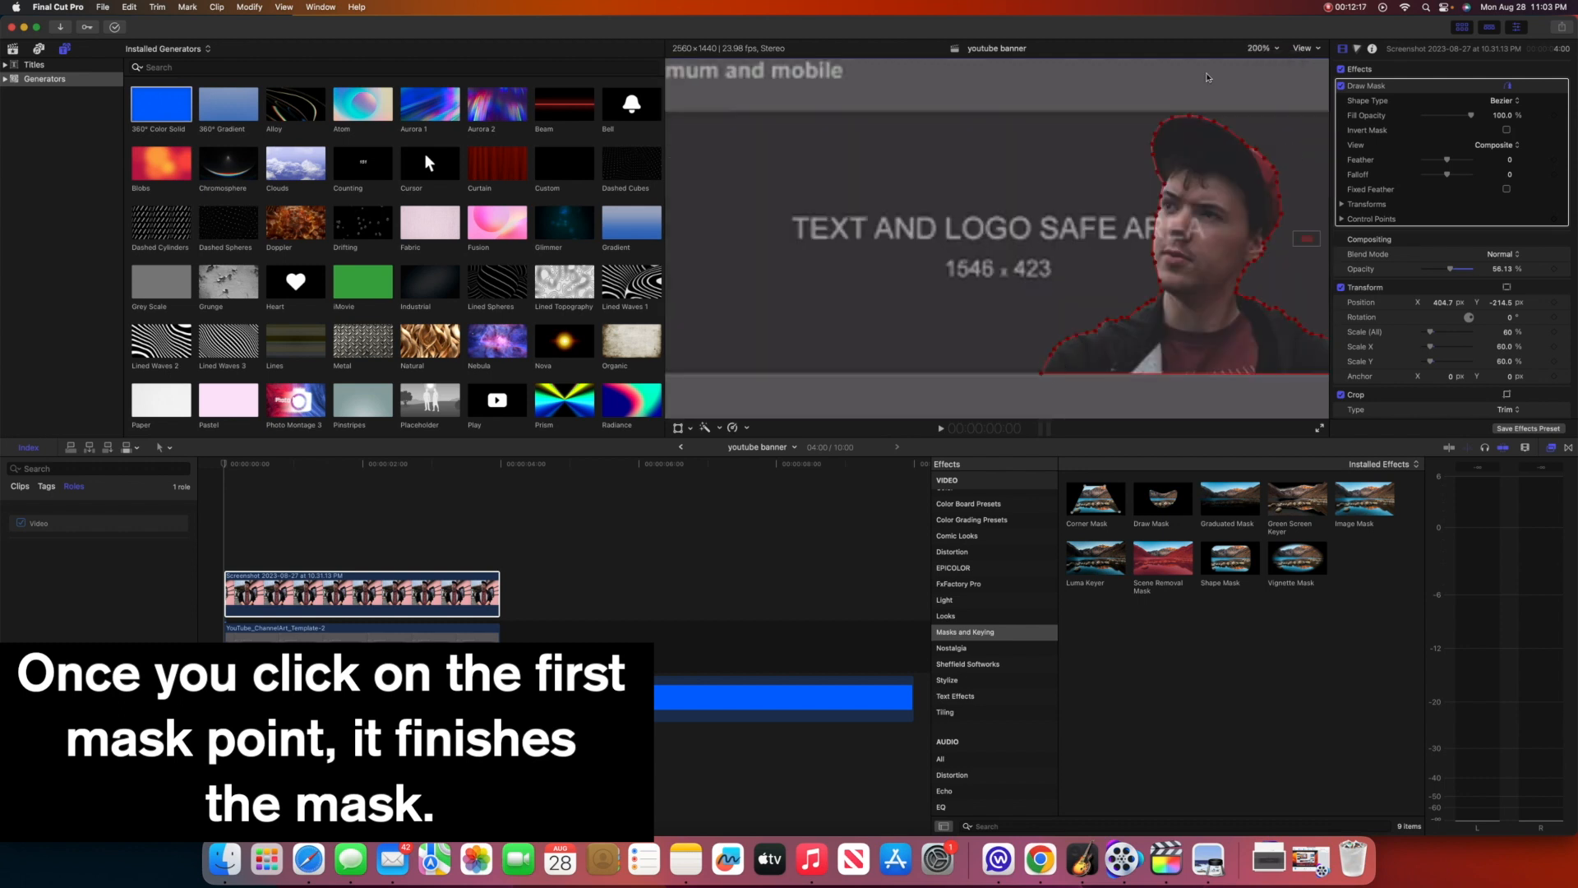
left_click(1256, 51)
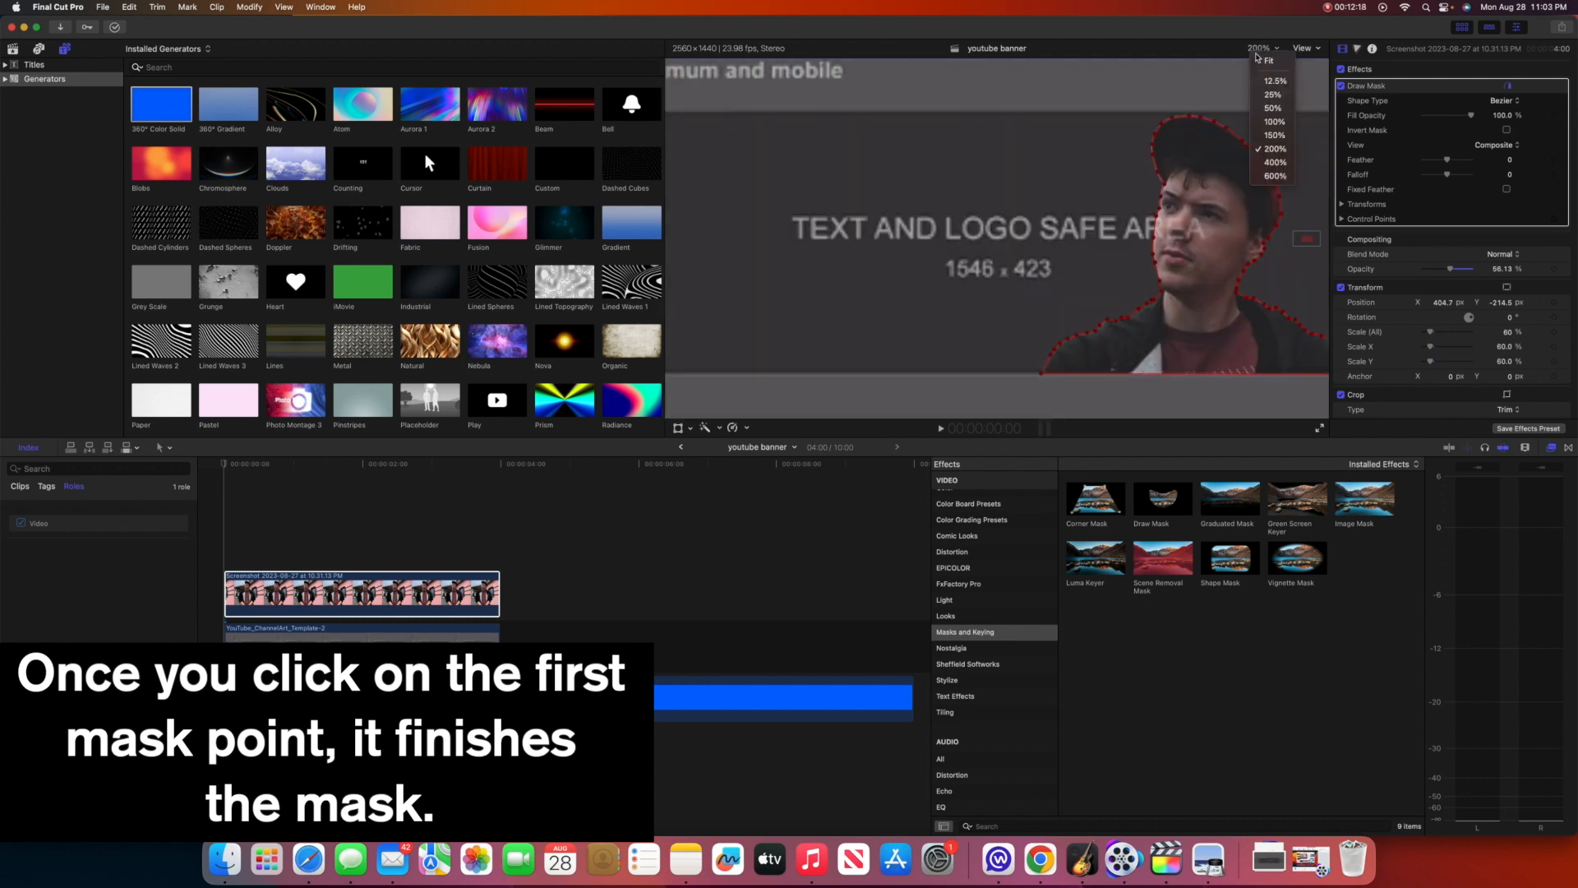
left_click(1275, 162)
left_click_drag(1311, 244, 1308, 238)
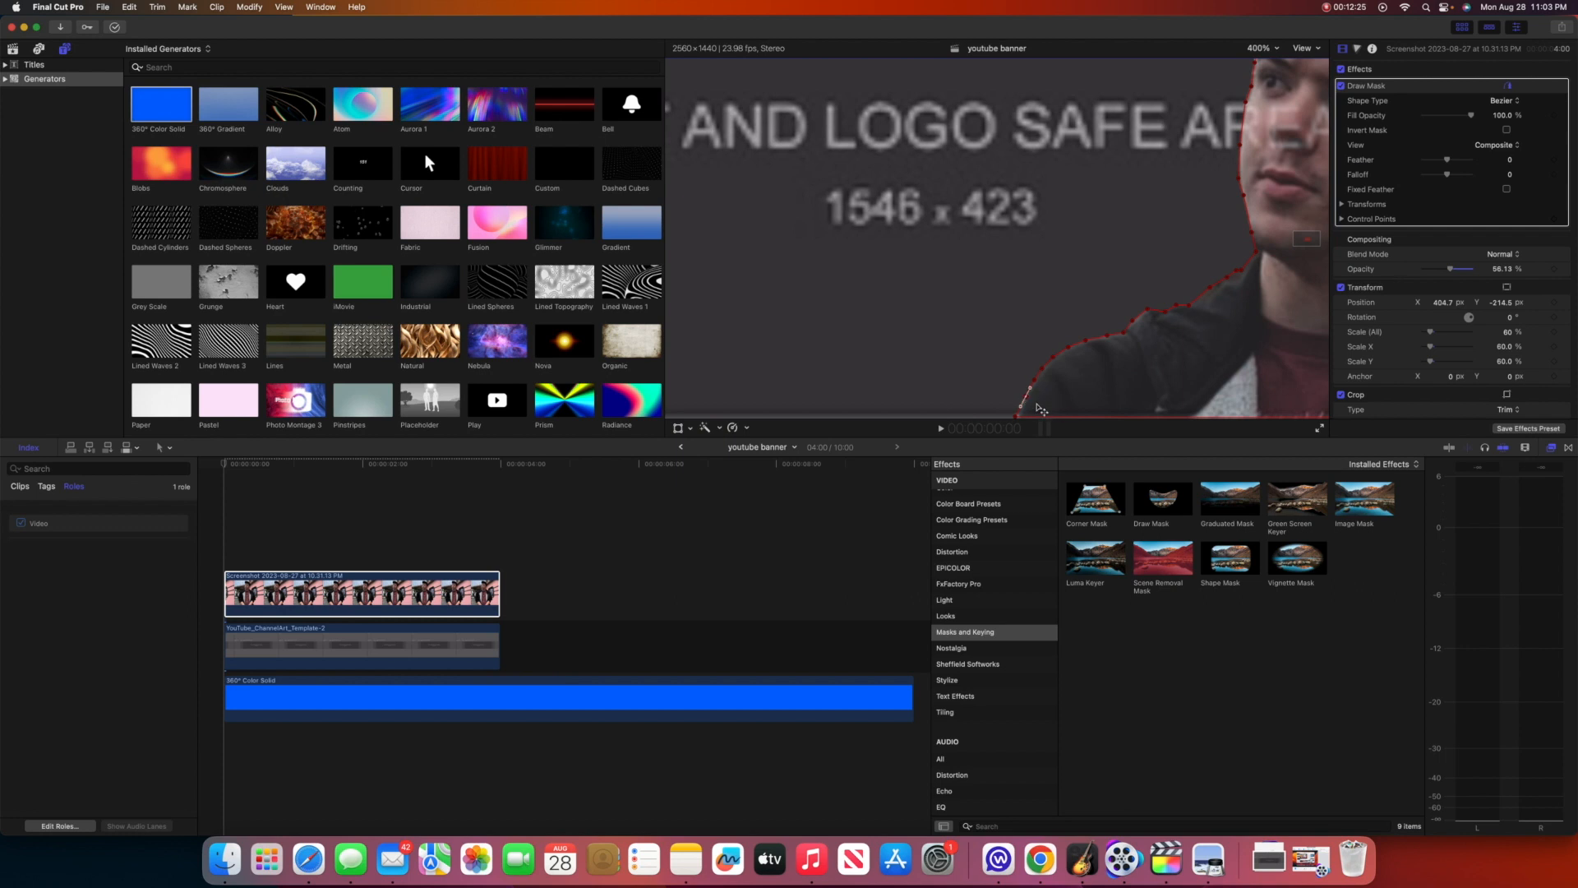
left_click_drag(1028, 401, 1059, 394)
key("super+z")
key("shift+z")
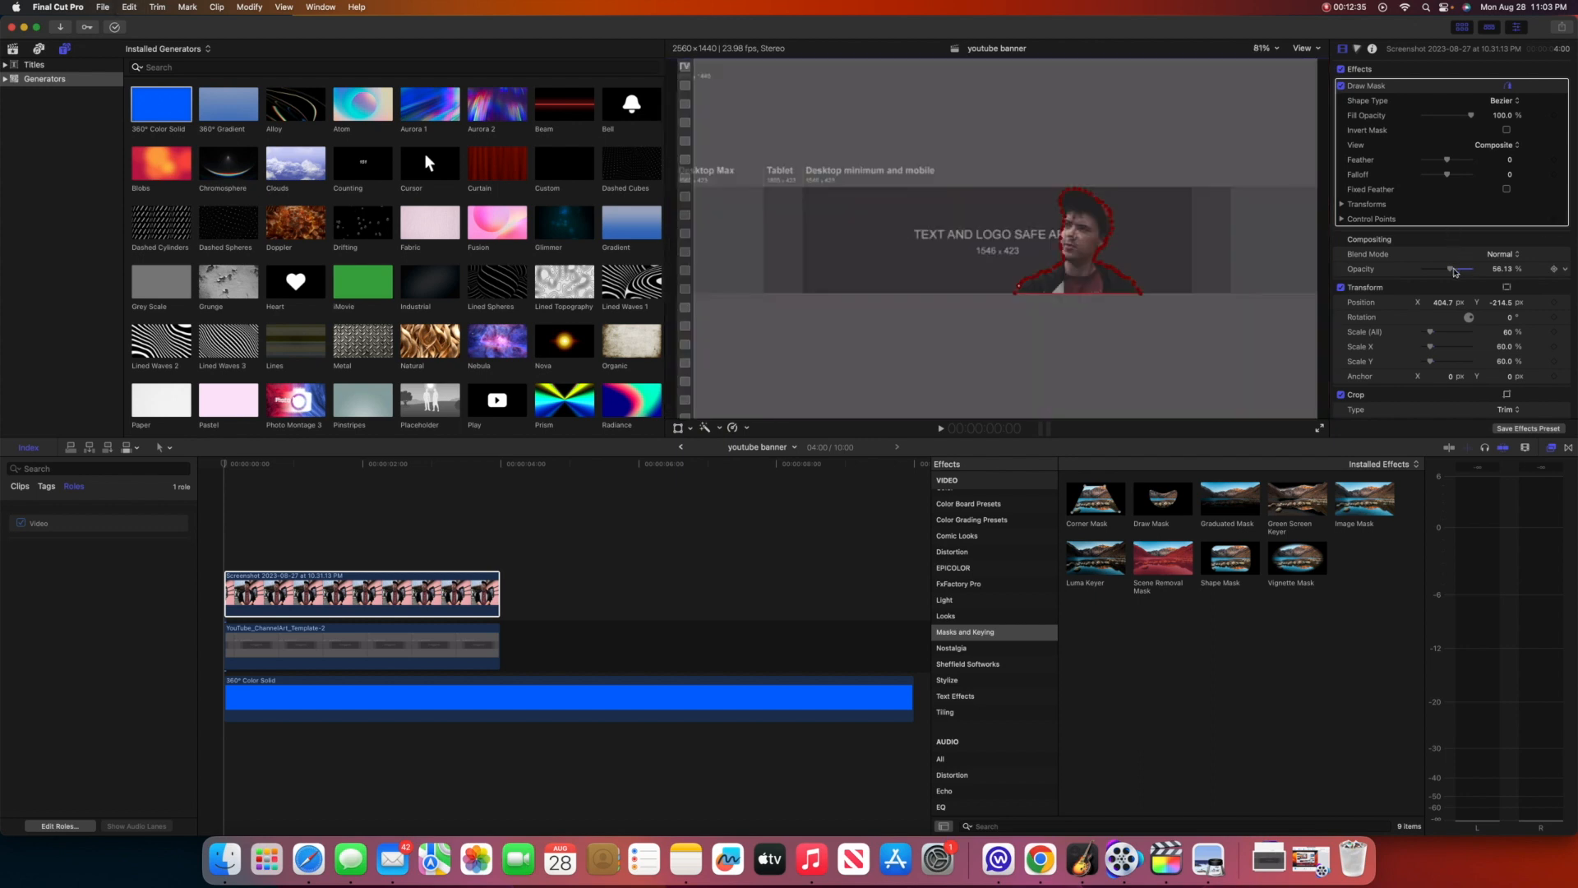
Step: Raise the portrait's opacity to 100% and, with the mask outline hidden, set the Draw Mask feather to -1.0
left_click_drag(1453, 270, 1476, 268)
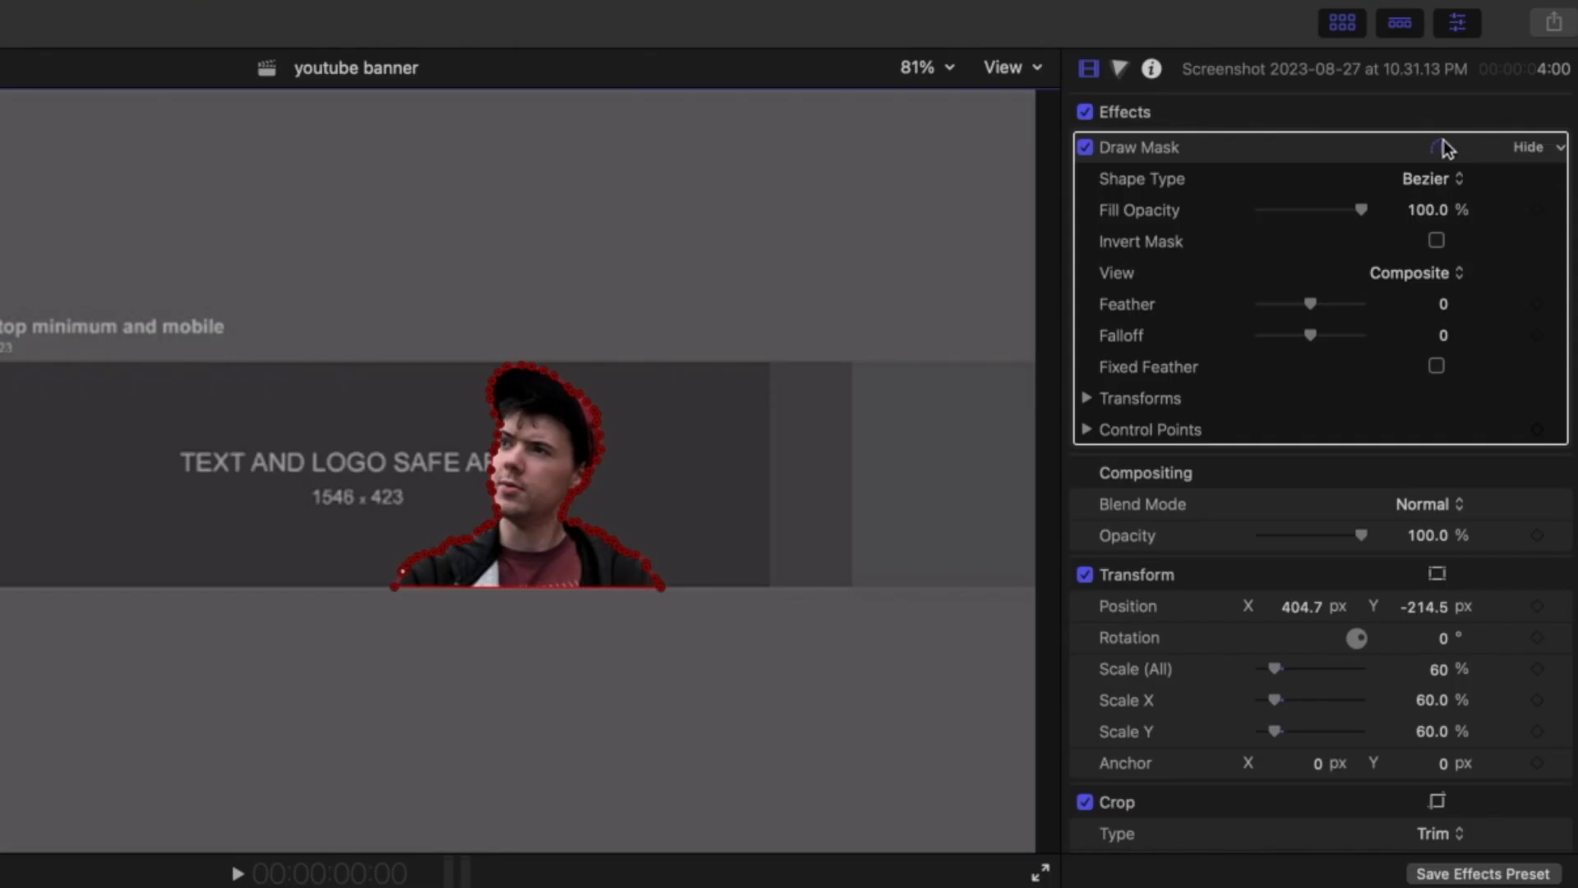
left_click(1508, 86)
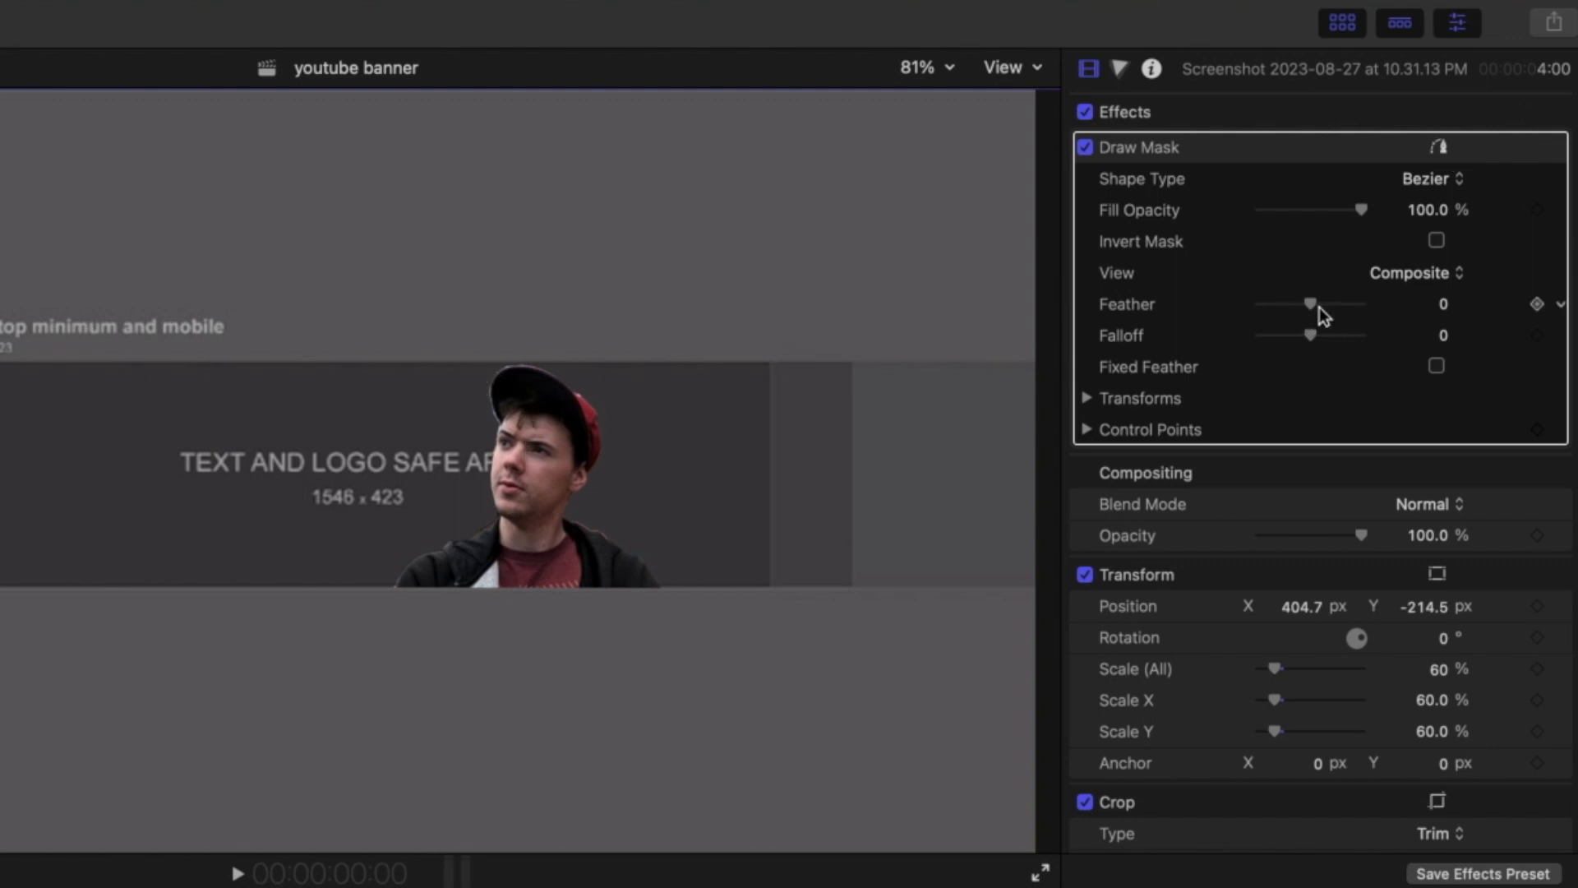
left_click(925, 68)
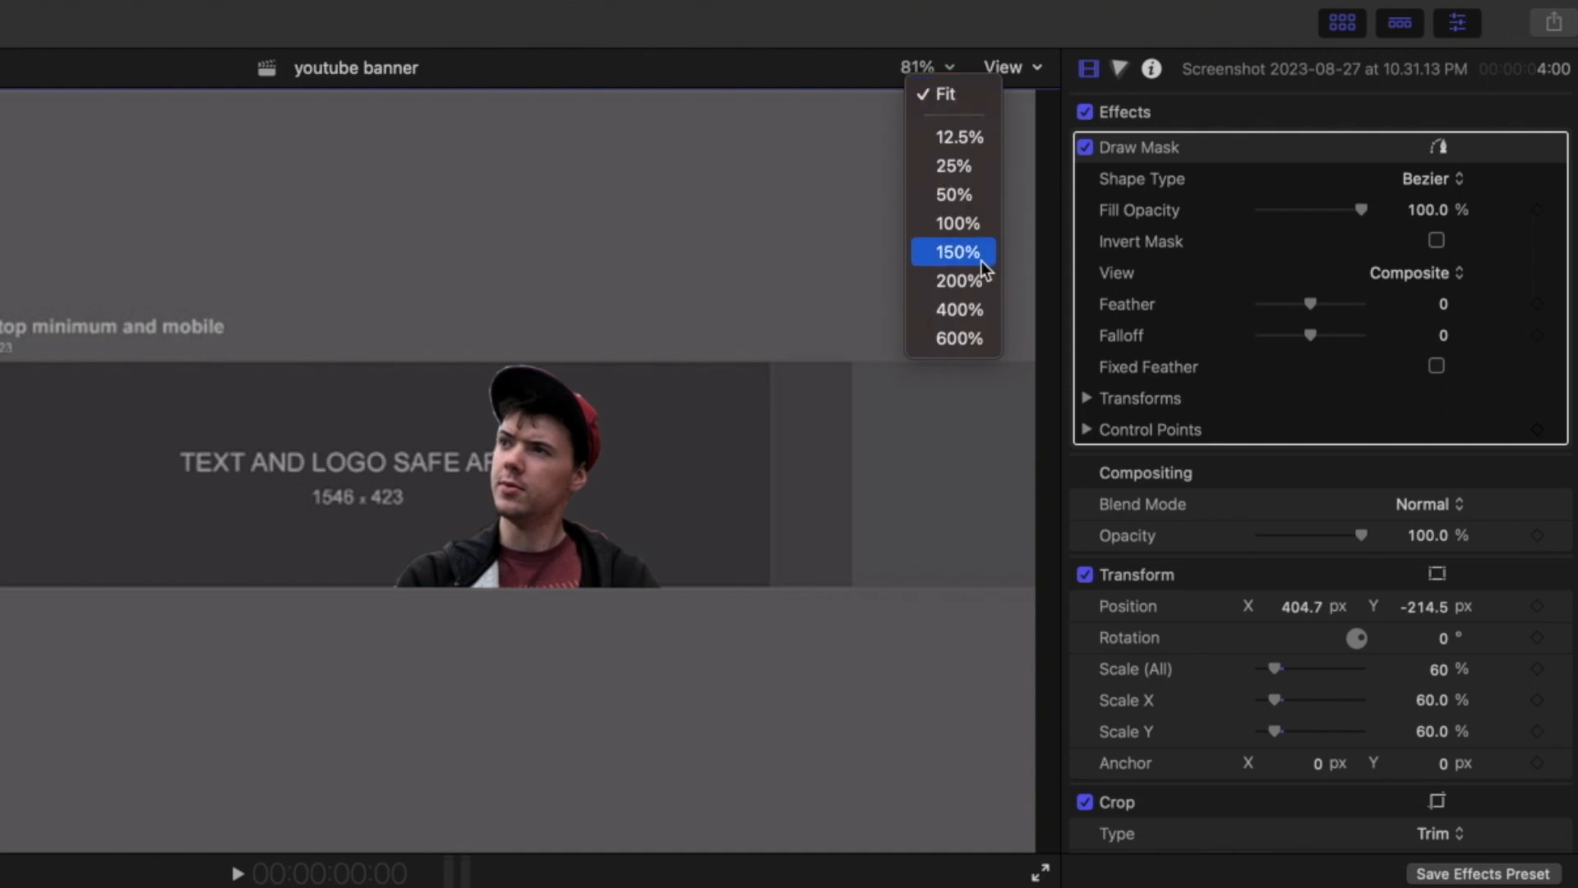
left_click(979, 260)
left_click_drag(1017, 471, 1022, 471)
mouse_move(1310, 304)
left_mouse_down()
mouse_move(1277, 319)
mouse_move(1339, 314)
mouse_move(1307, 332)
left_mouse_up()
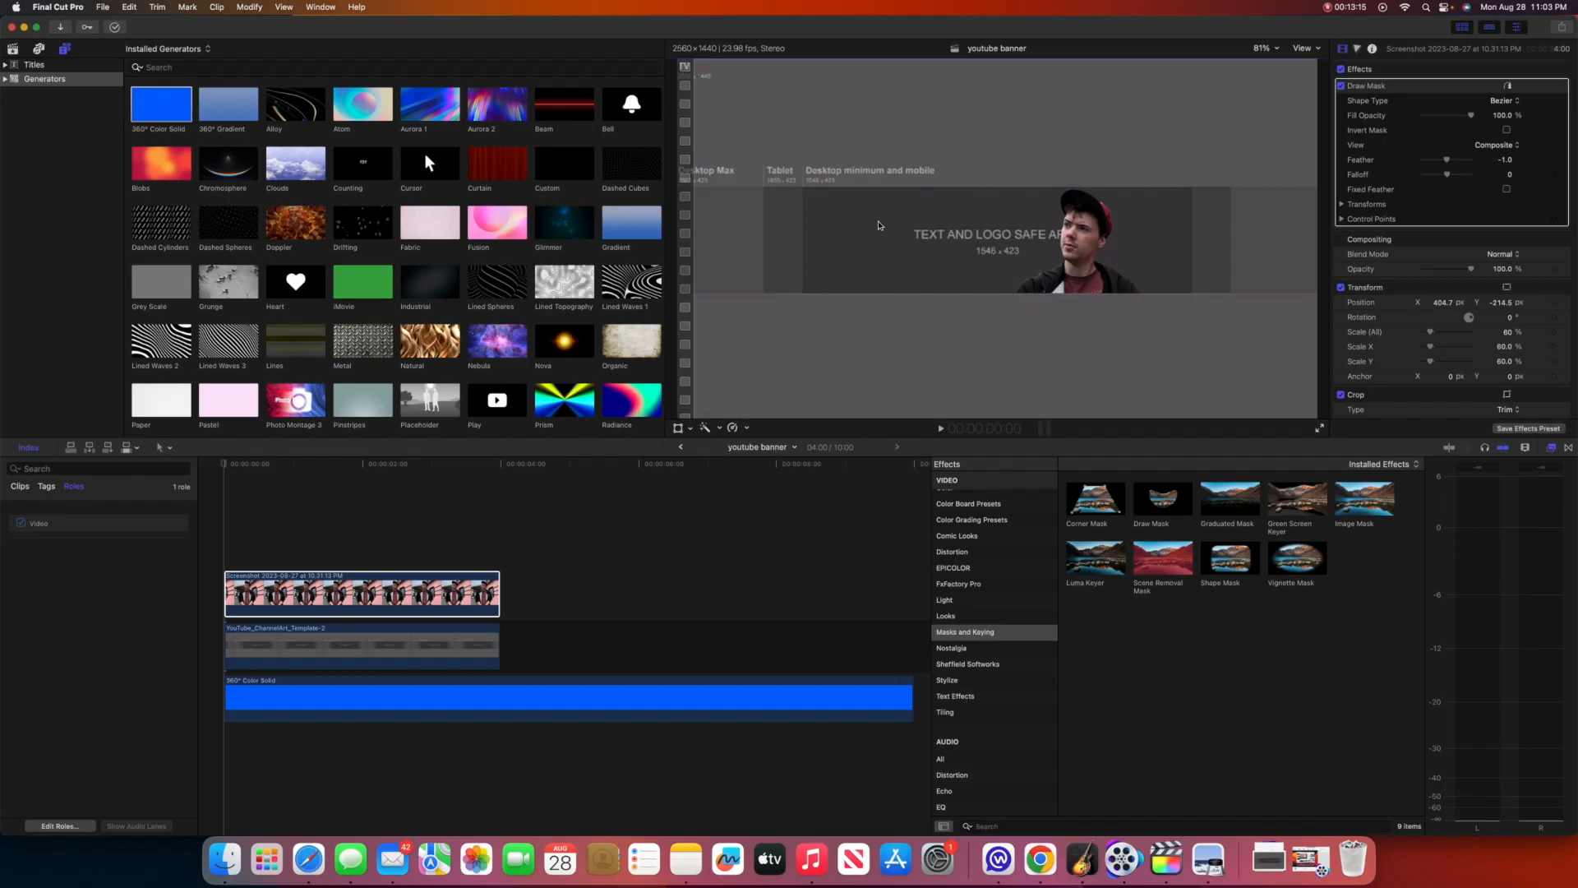
Step: Add a Basic Title above the portrait clip at the timeline start and move it to about X -276 px, Y 31 px
left_click(267, 592)
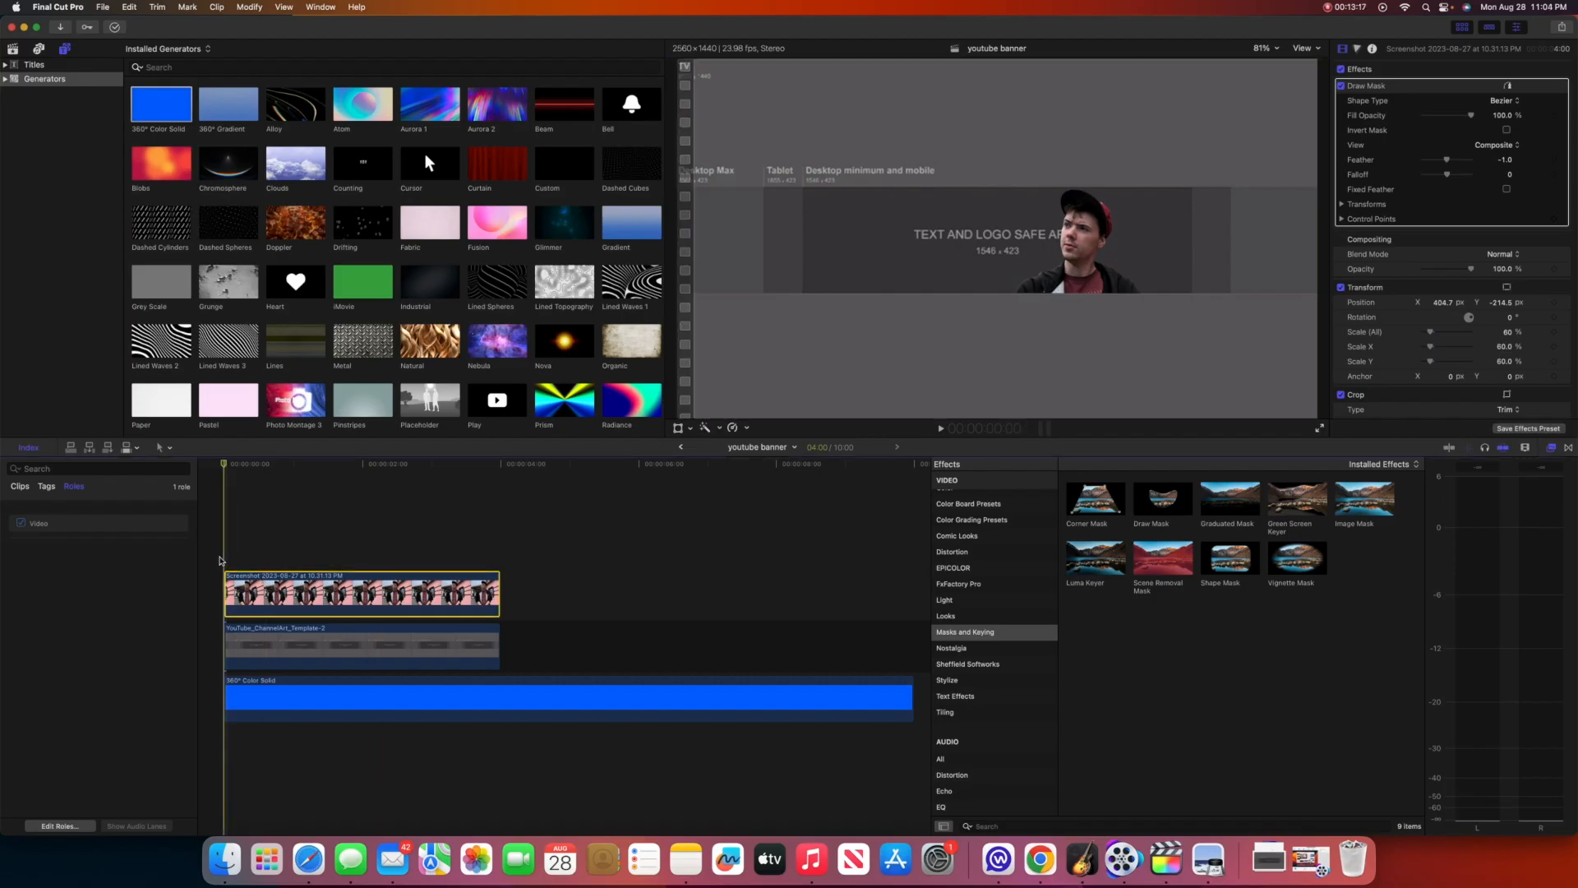
left_click(34, 64)
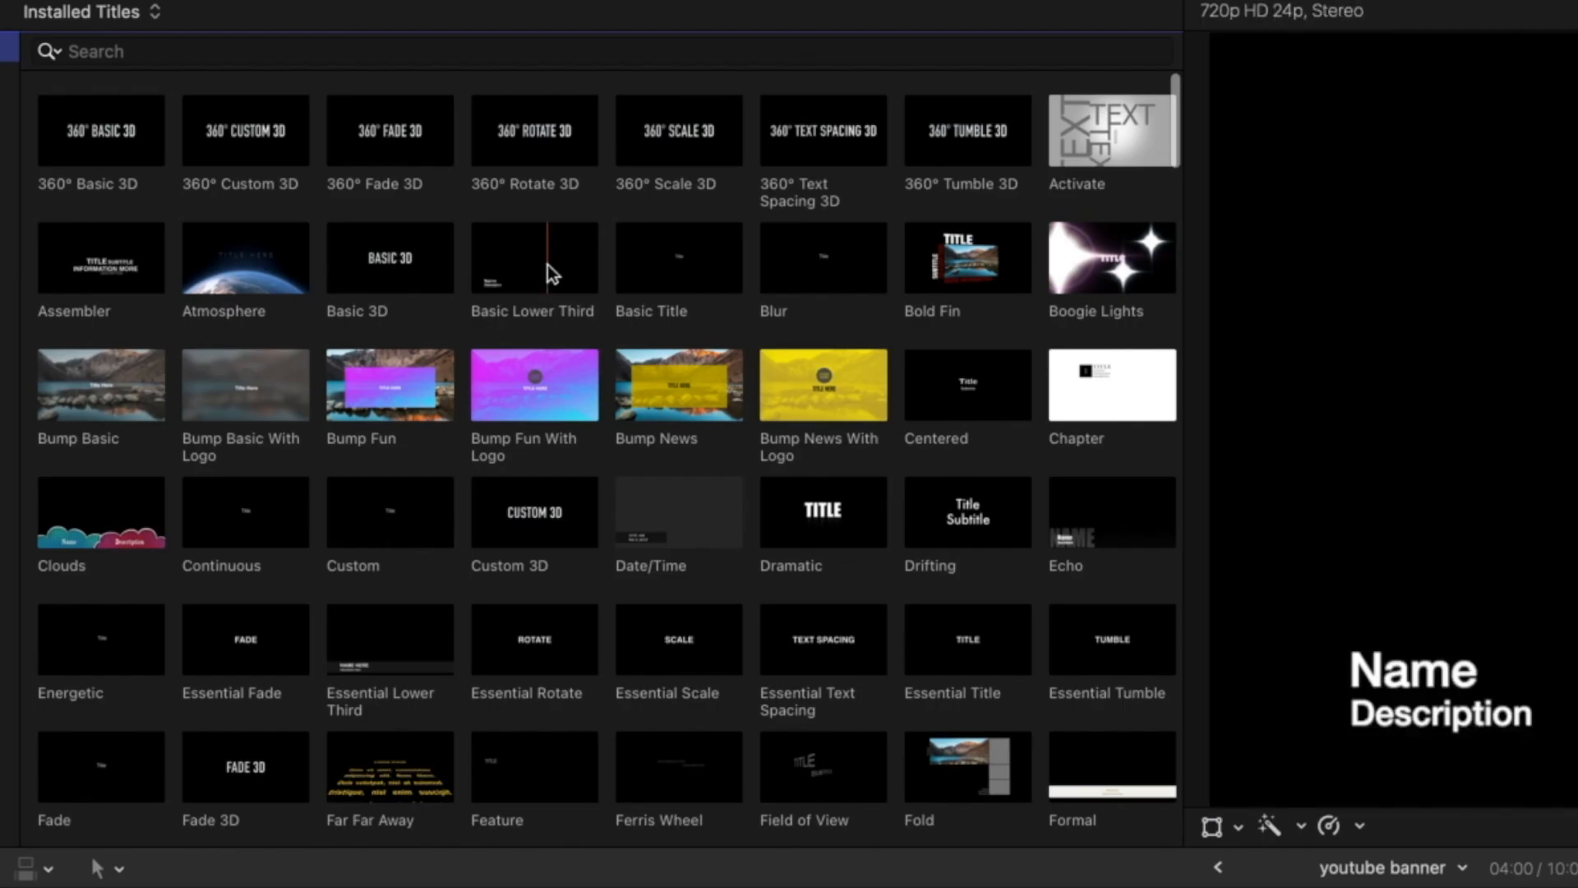
left_click_drag(424, 167, 224, 556)
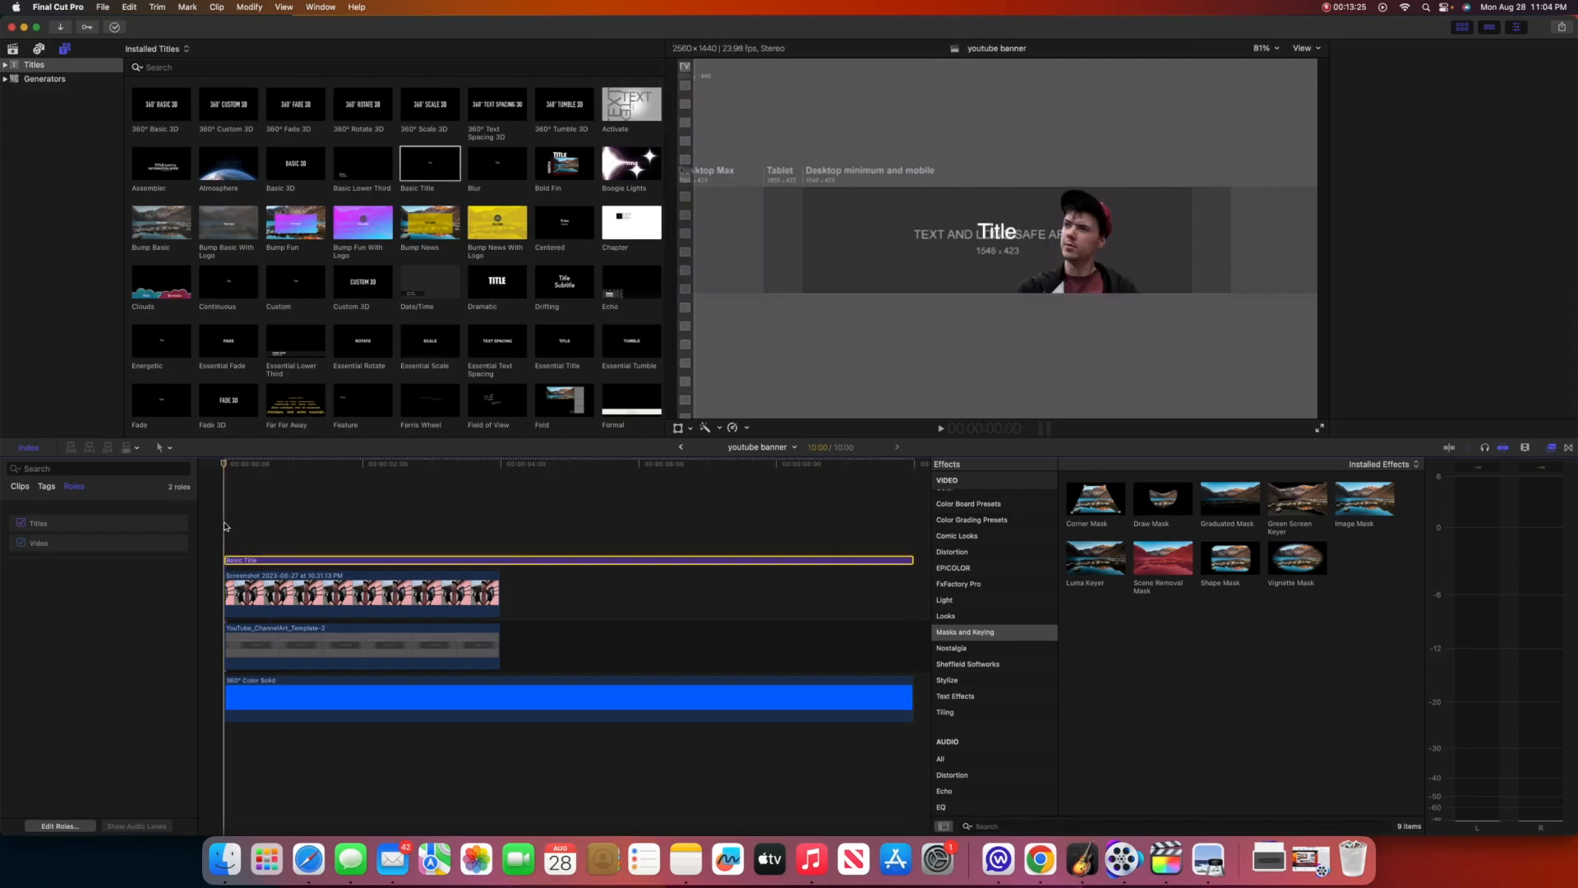
key("super+equal")
left_click(258, 560)
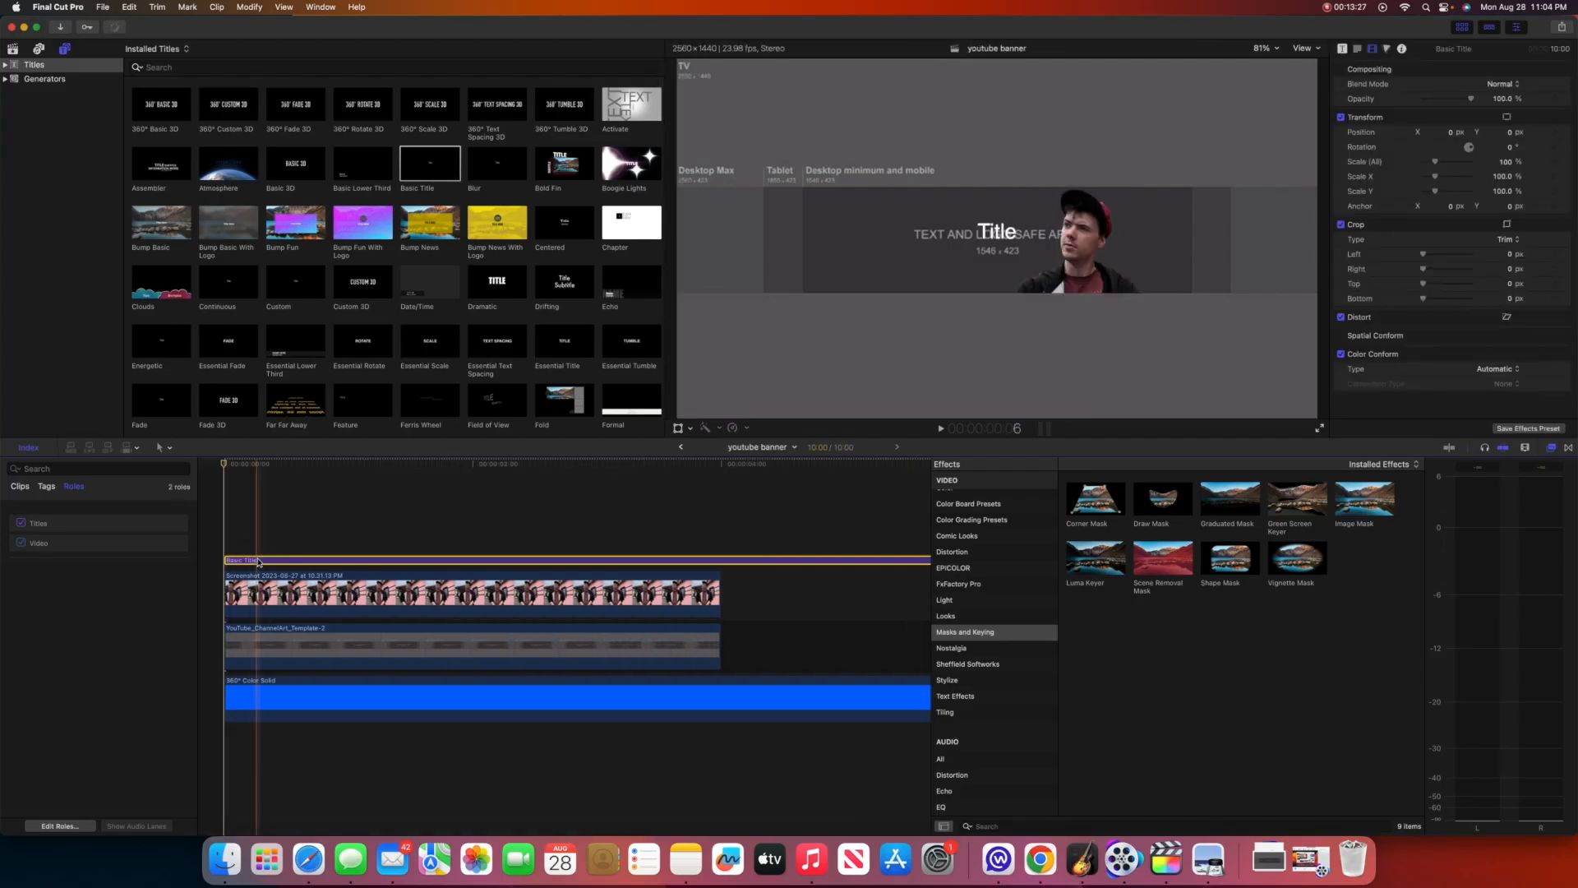
left_click_drag(1006, 233, 911, 224)
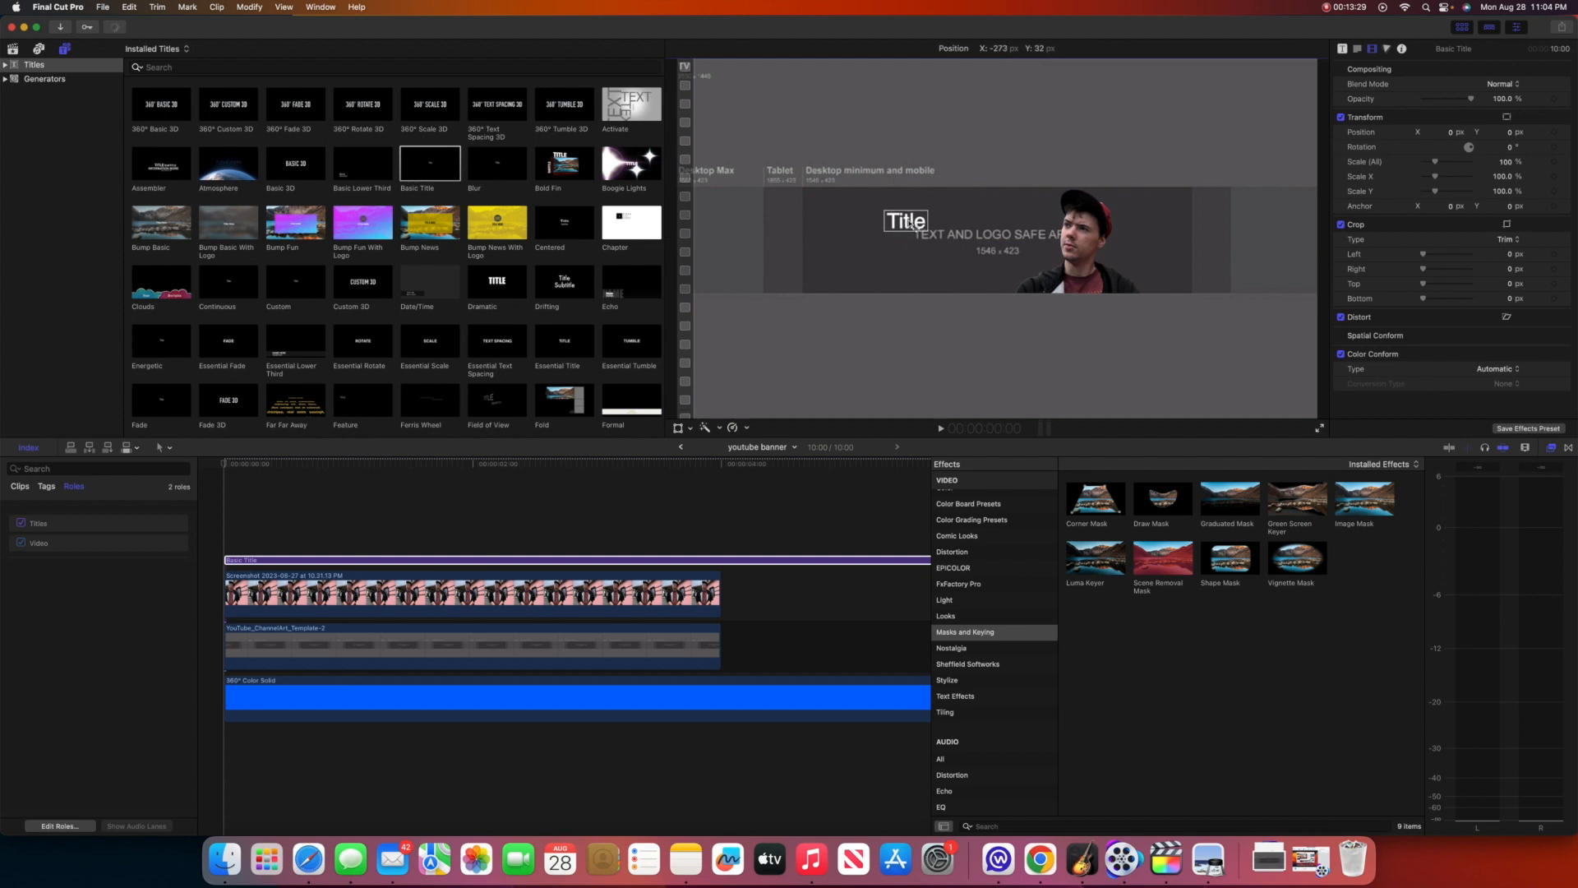
Step: Set the title's font to Basic Commercial and change its text to FCPX
left_click(1357, 49)
double_click(1367, 117)
left_click(1448, 156)
scroll(1446, 141, "up", 15)
scroll(1450, 142, "down", 2)
scroll(1450, 146, "down", 6)
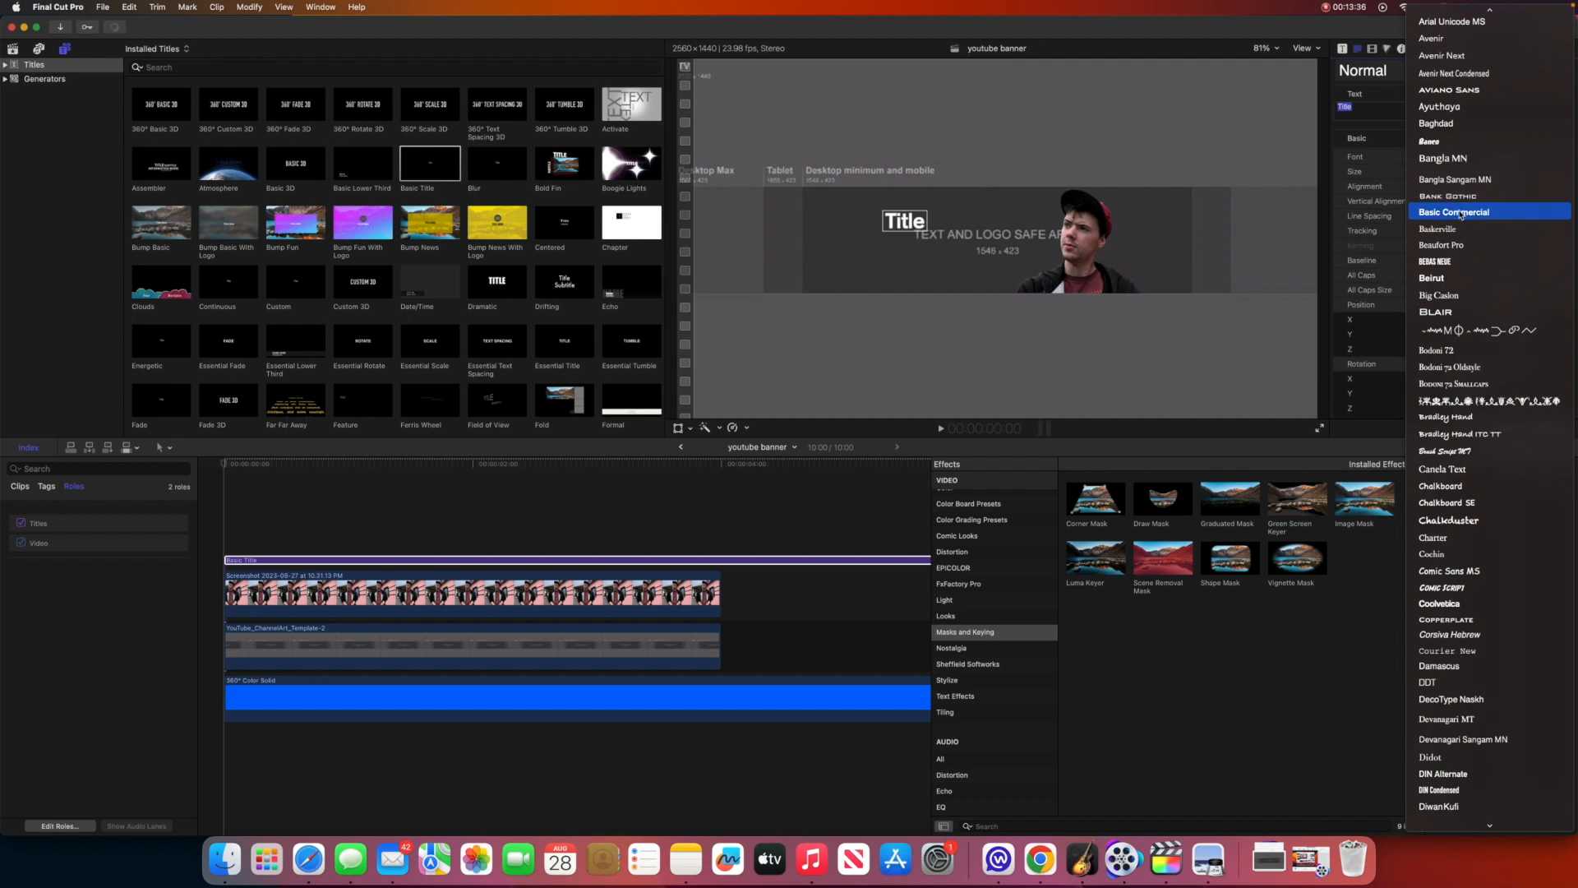
left_click(1460, 213)
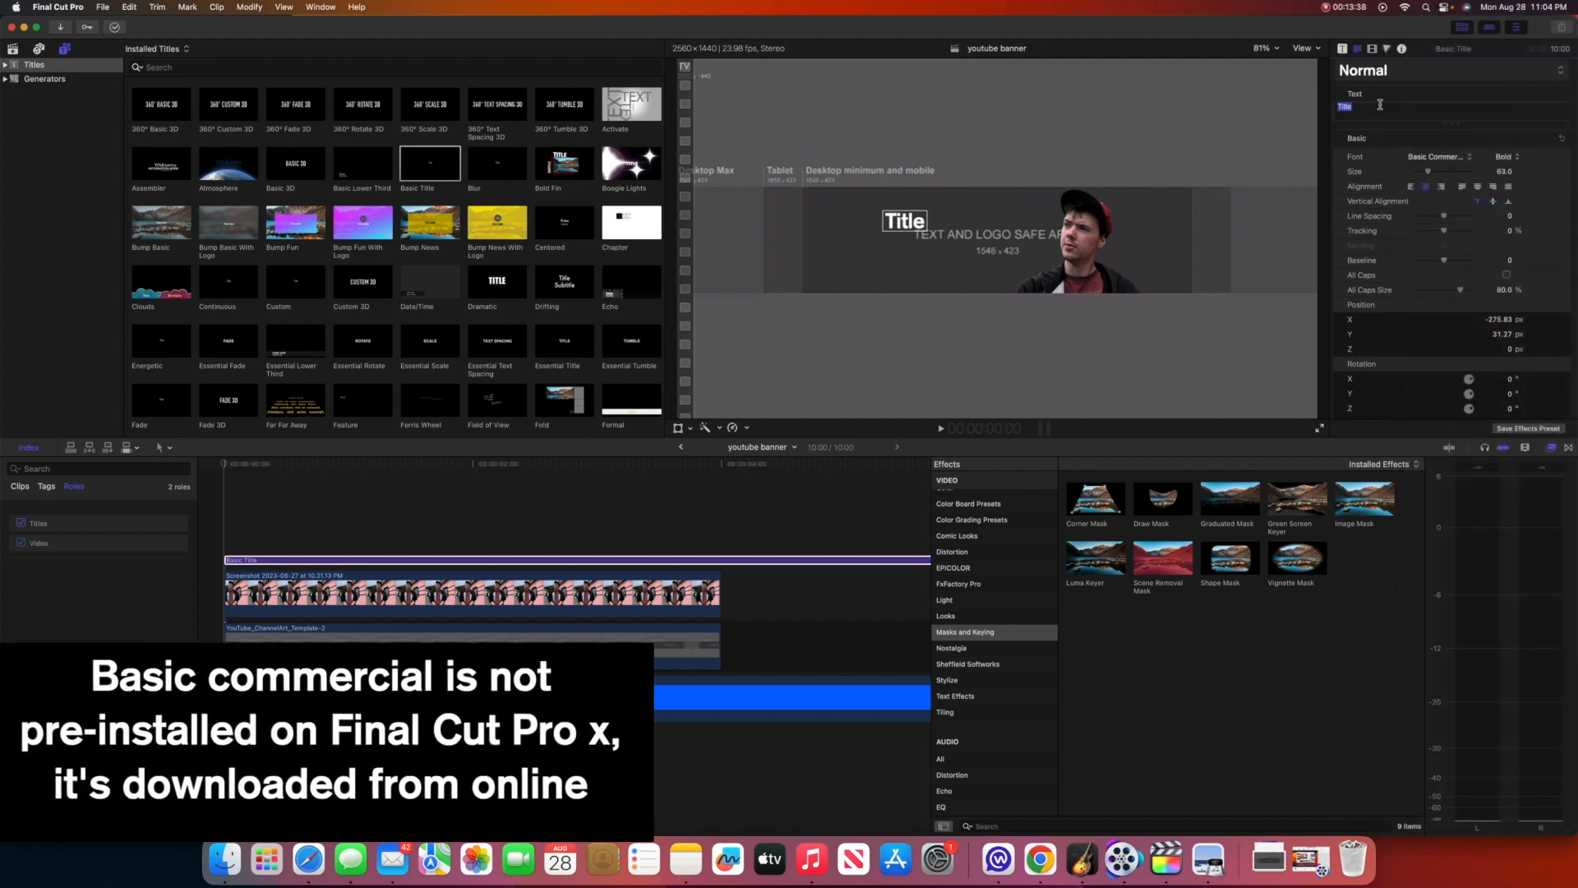
type("FCPX")
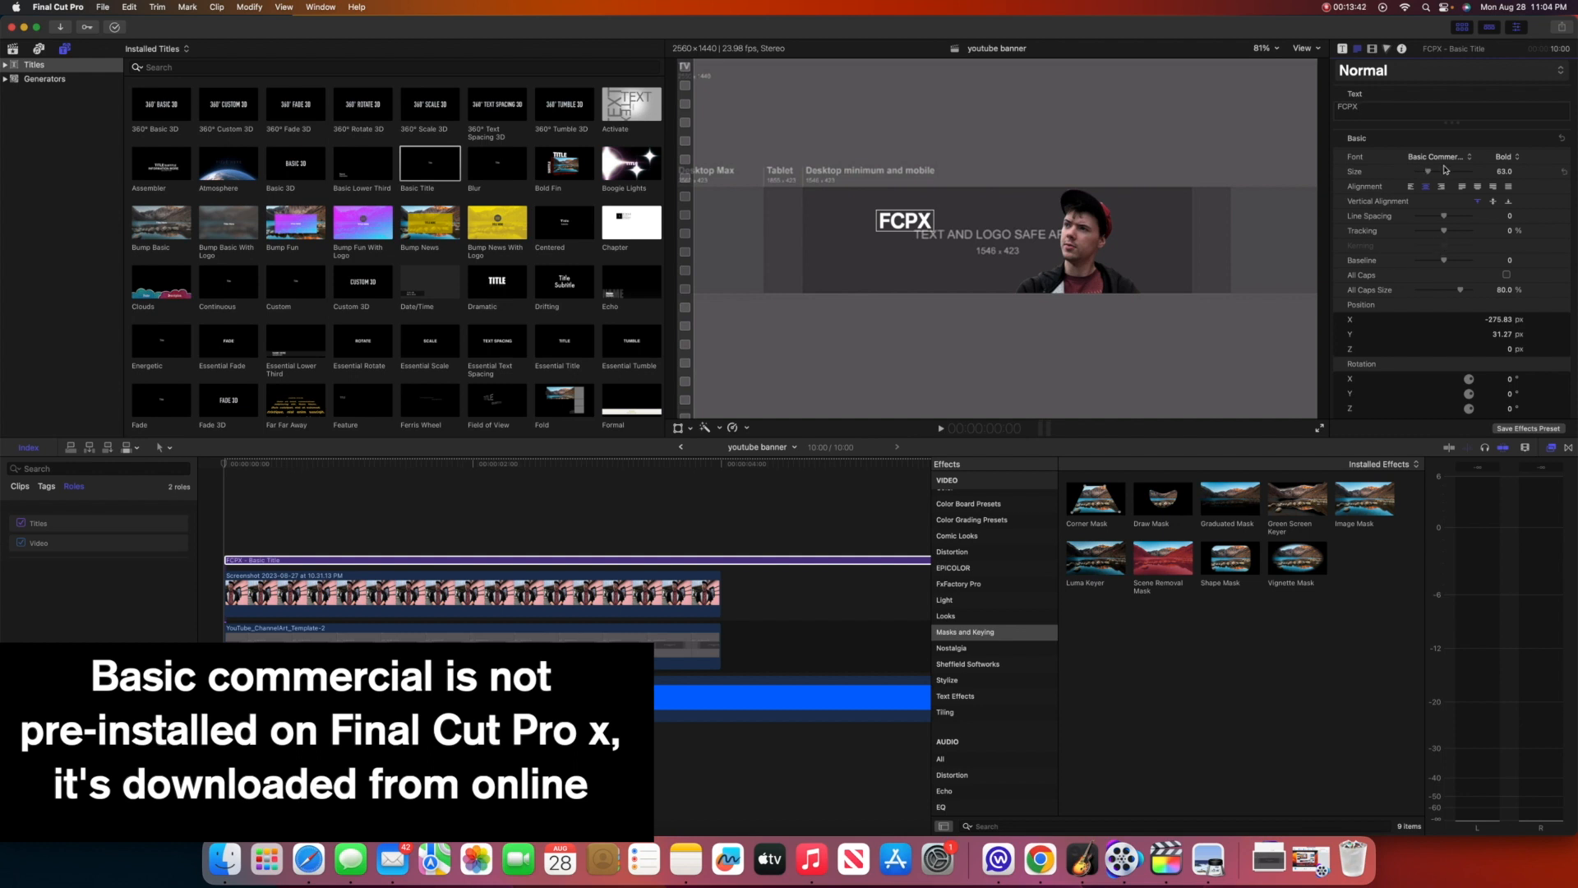
Step: Enlarge the FCPX title to size 140 and move it to about X -319 px, Y 37 px
left_click_drag(1445, 170, 1445, 174)
left_click_drag(927, 220, 913, 218)
Step: Try cyan, magenta and purple as the FCPX title's face color and browse the other color pickers
scroll(1435, 290, "down", 3)
scroll(1436, 291, "down", 3)
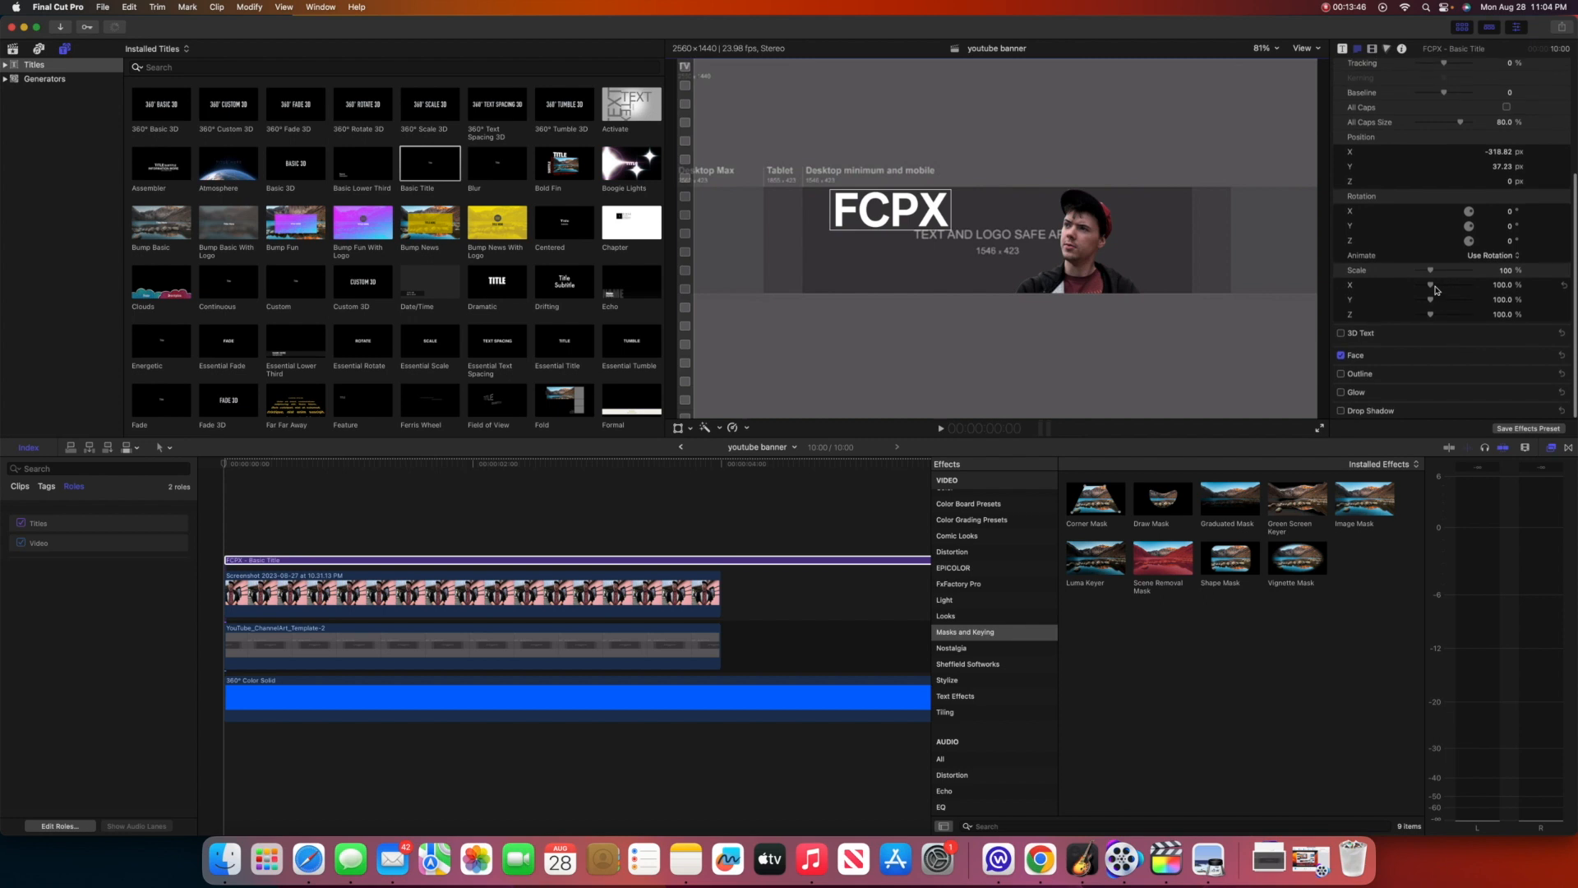
scroll(1436, 290, "down", 1)
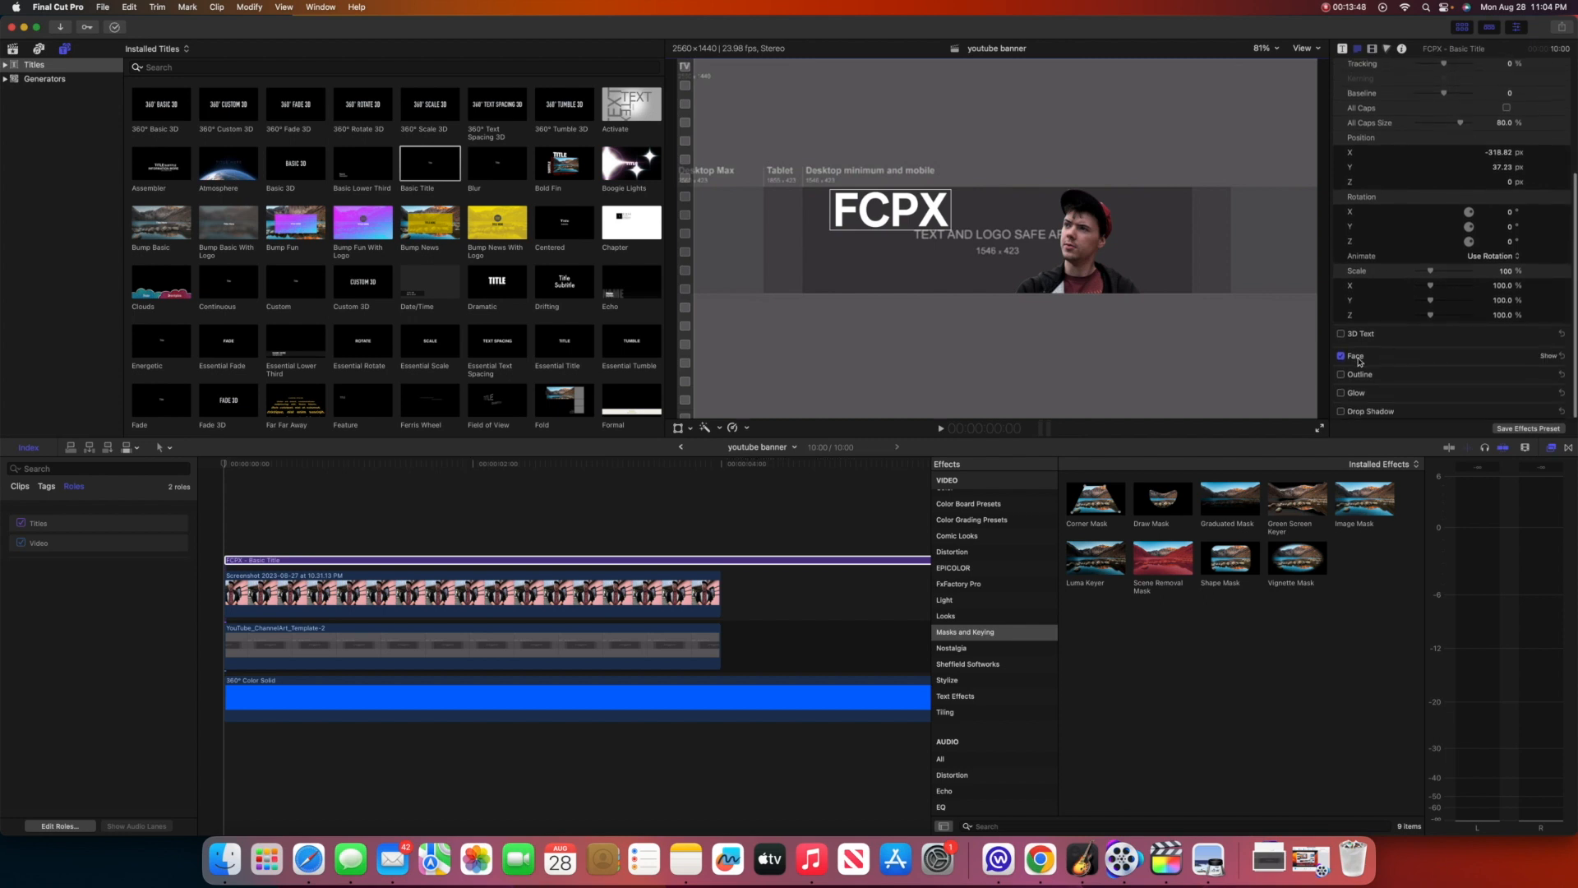
left_click(1359, 358)
left_click(1507, 386)
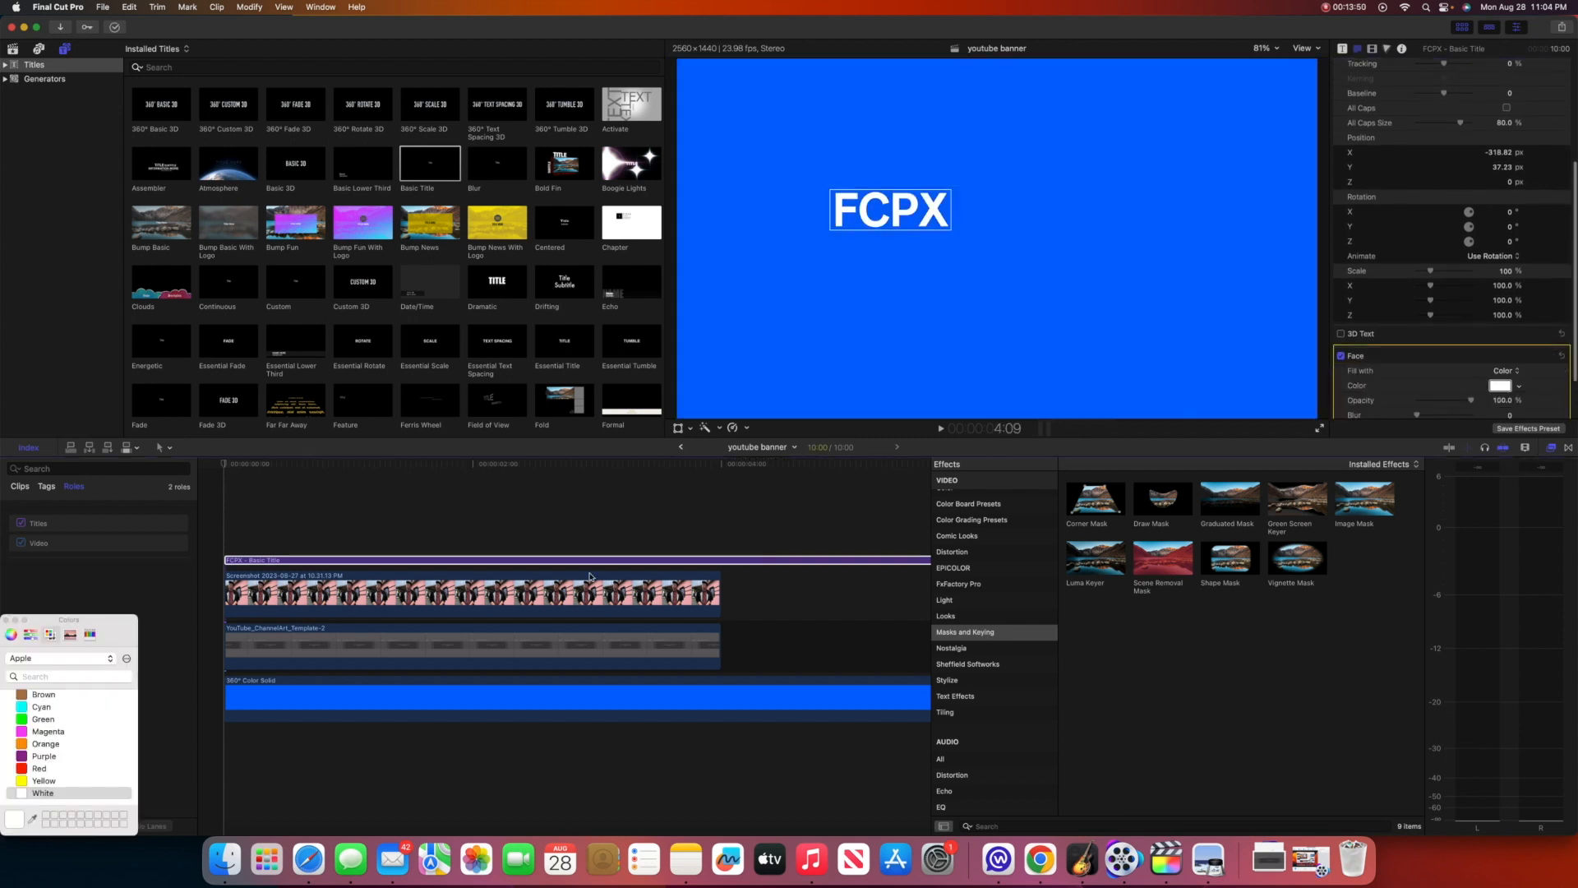
left_click_drag(104, 624, 530, 507)
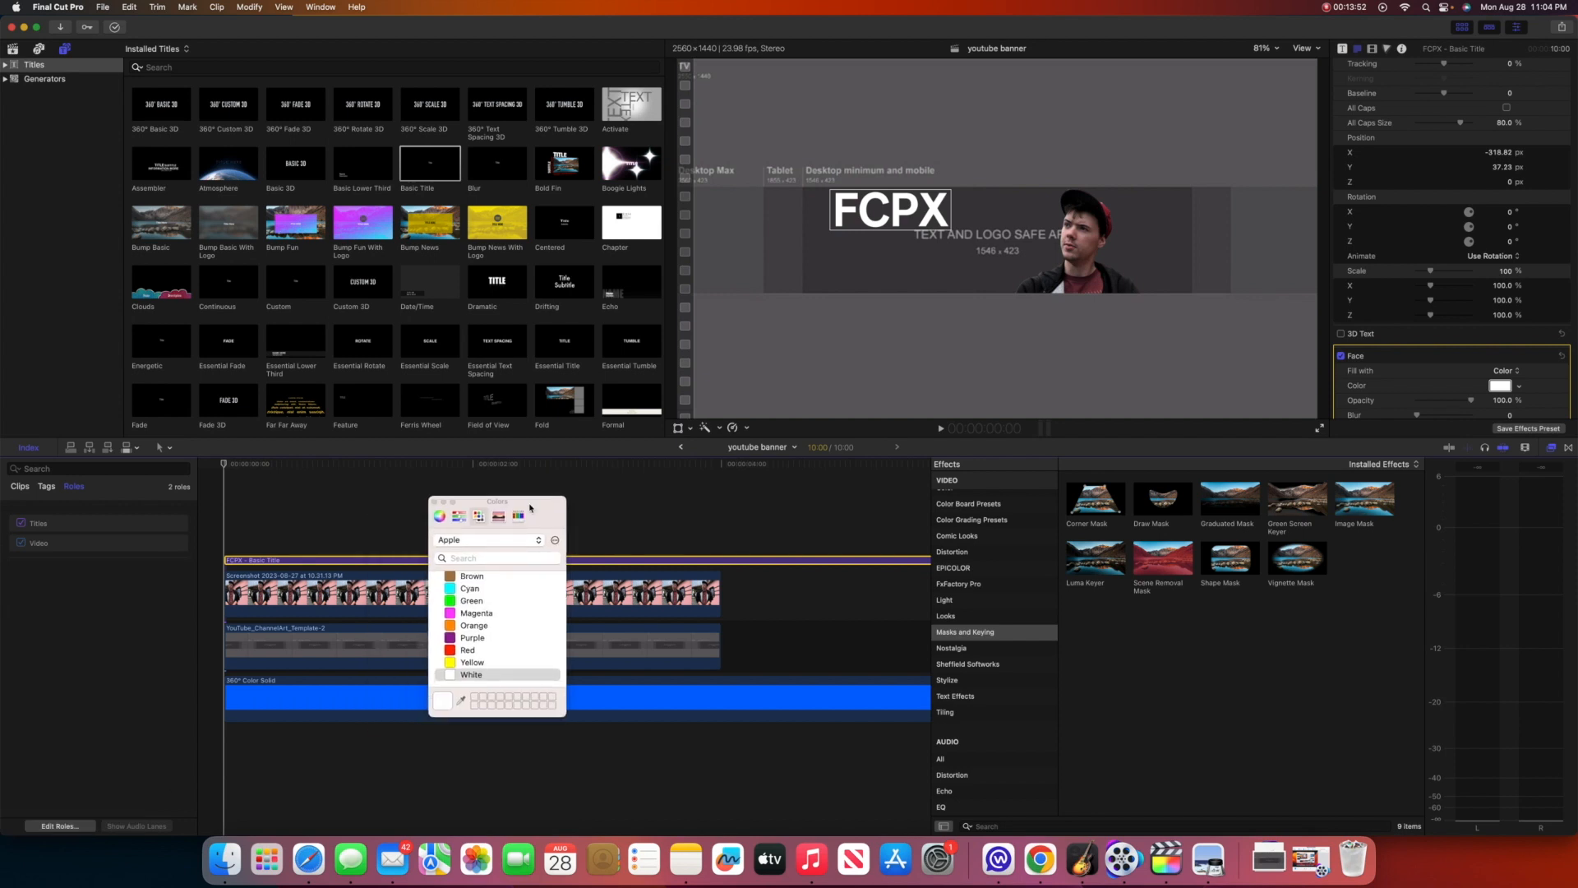
left_click(489, 589)
left_click(485, 614)
left_click(484, 639)
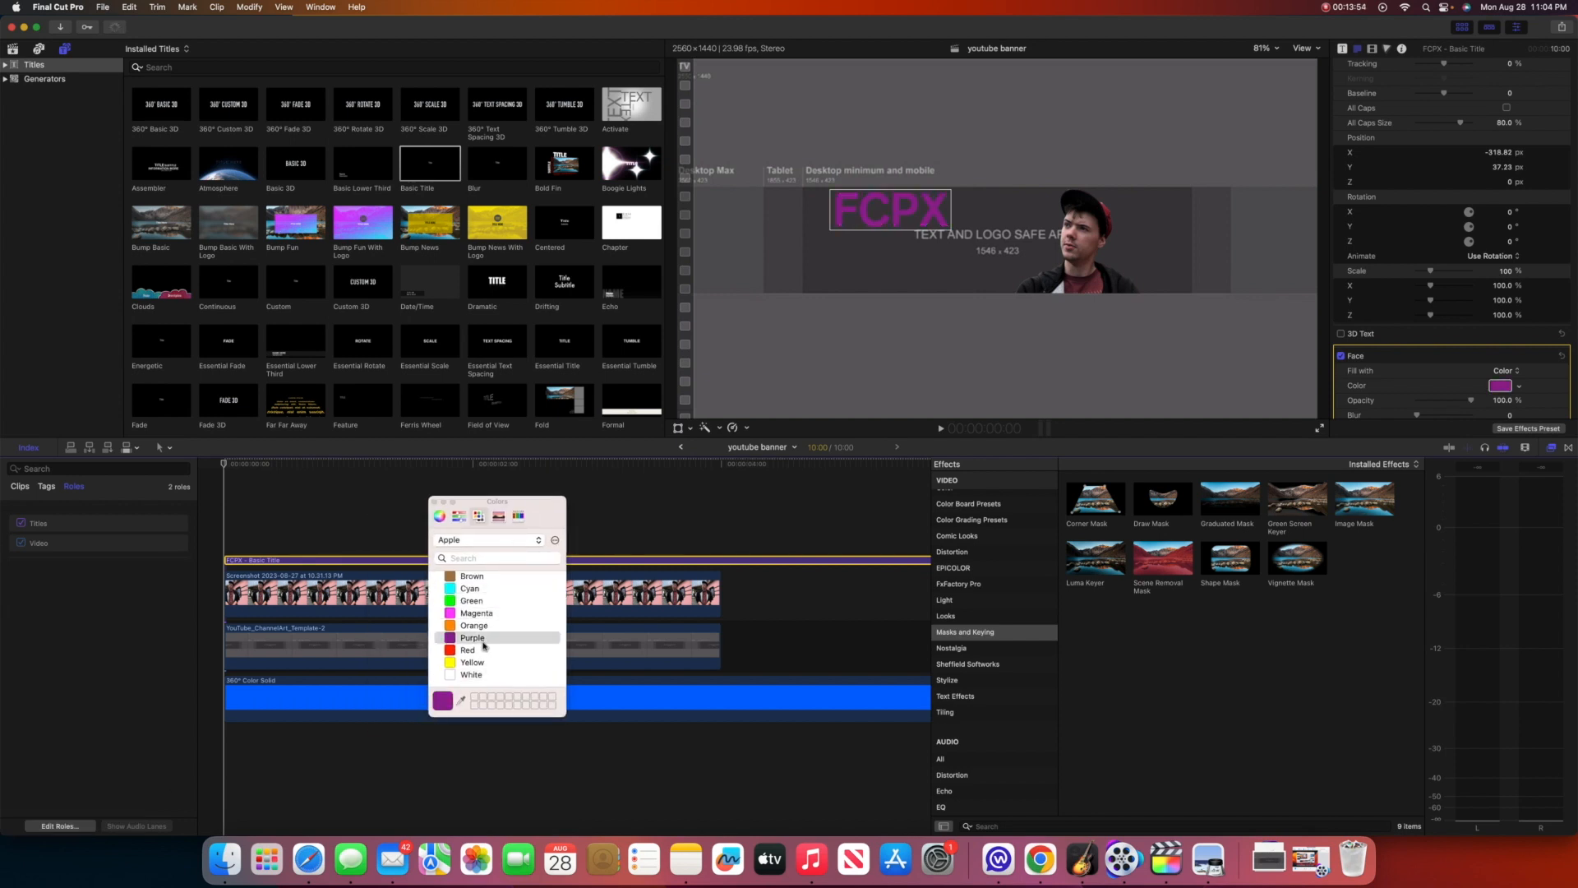
left_click(459, 516)
left_click(480, 517)
left_click(499, 517)
left_click(518, 516)
left_click(499, 515)
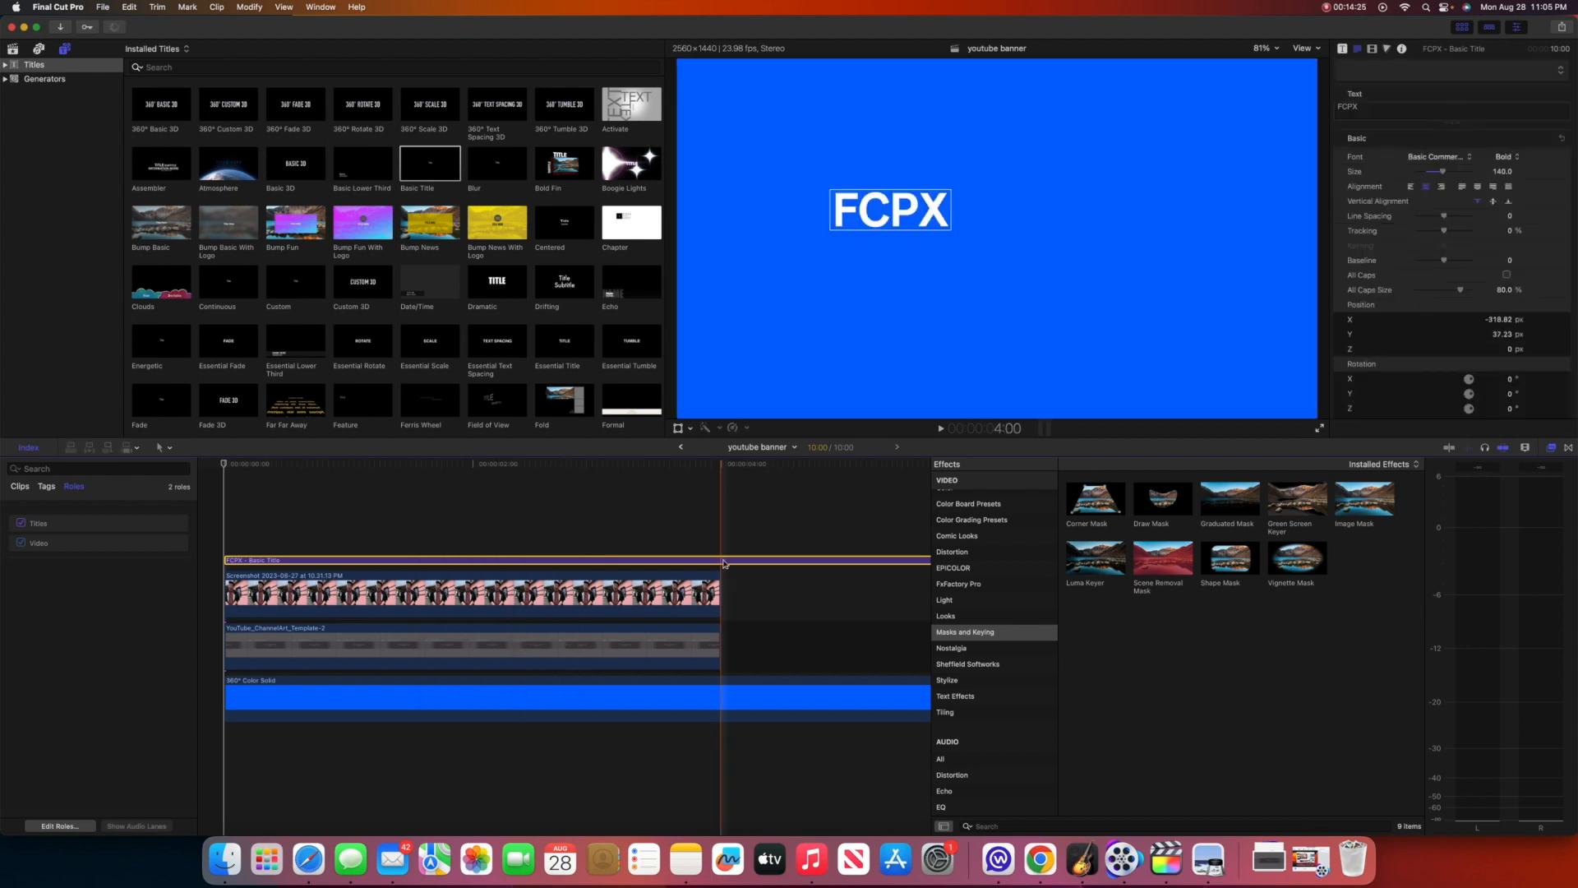
Step: Cut the title at 4:00 where the portrait ends, then delete the leftover title piece and the gap below it
key("super+b")
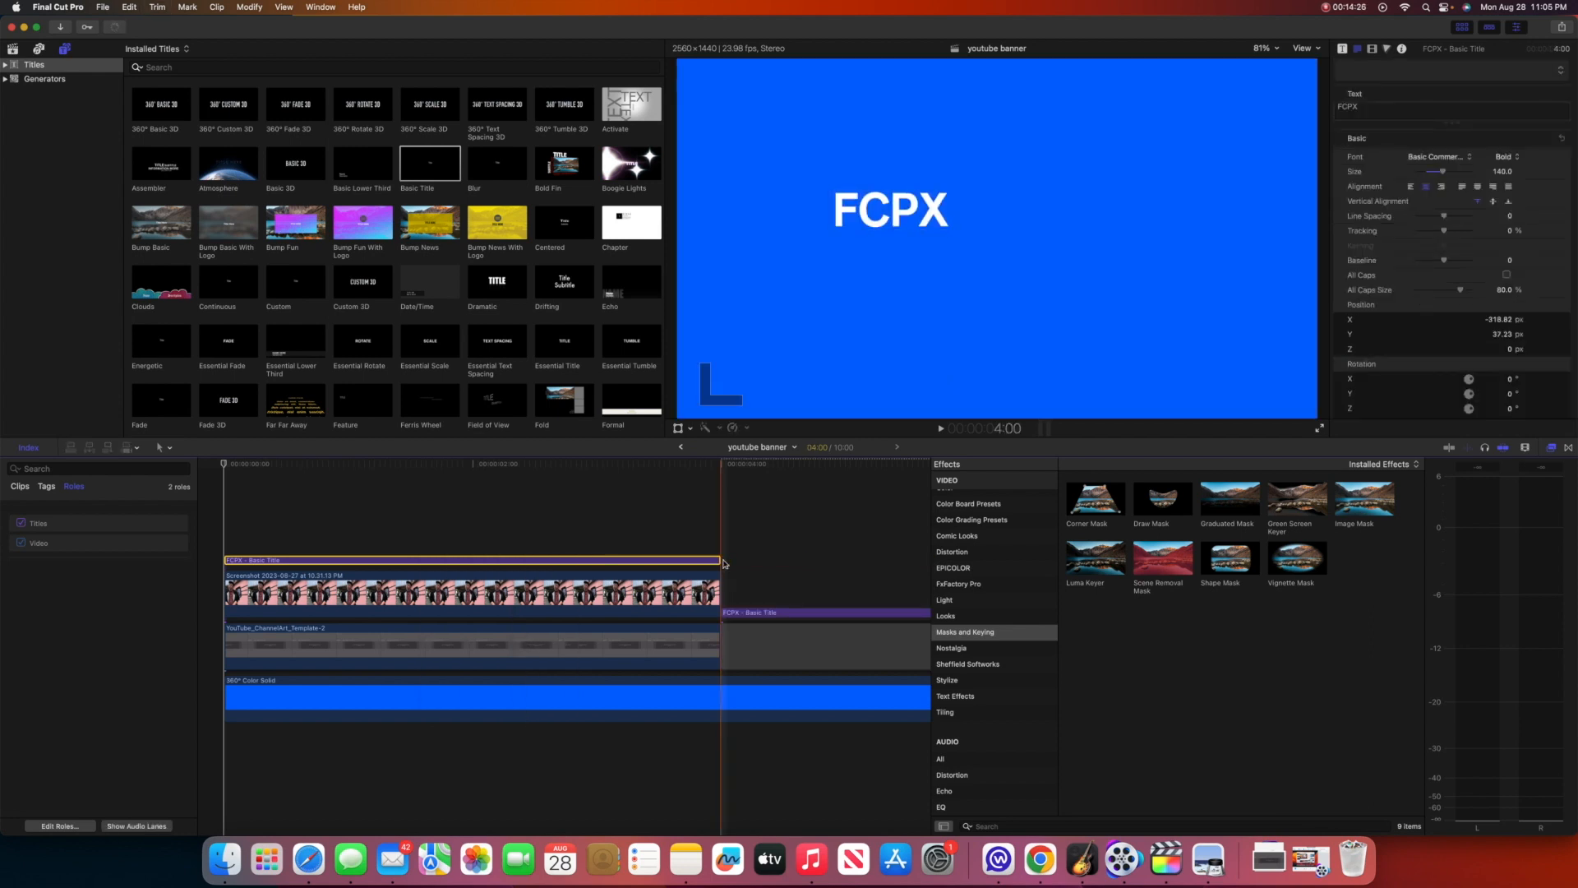
left_click(744, 613)
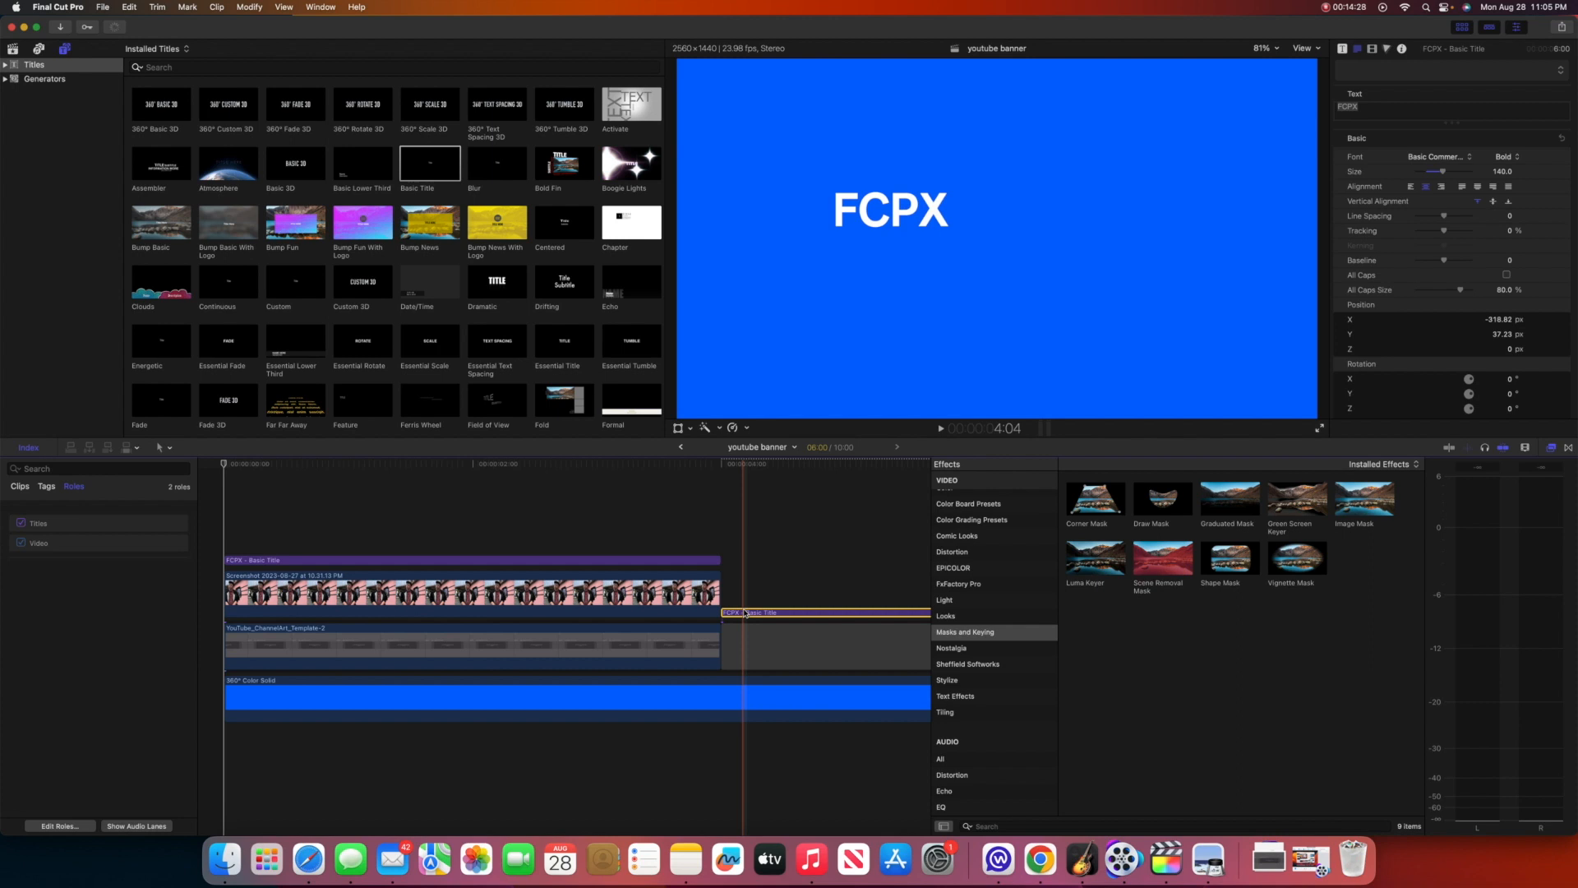
key("Delete")
left_click(747, 646)
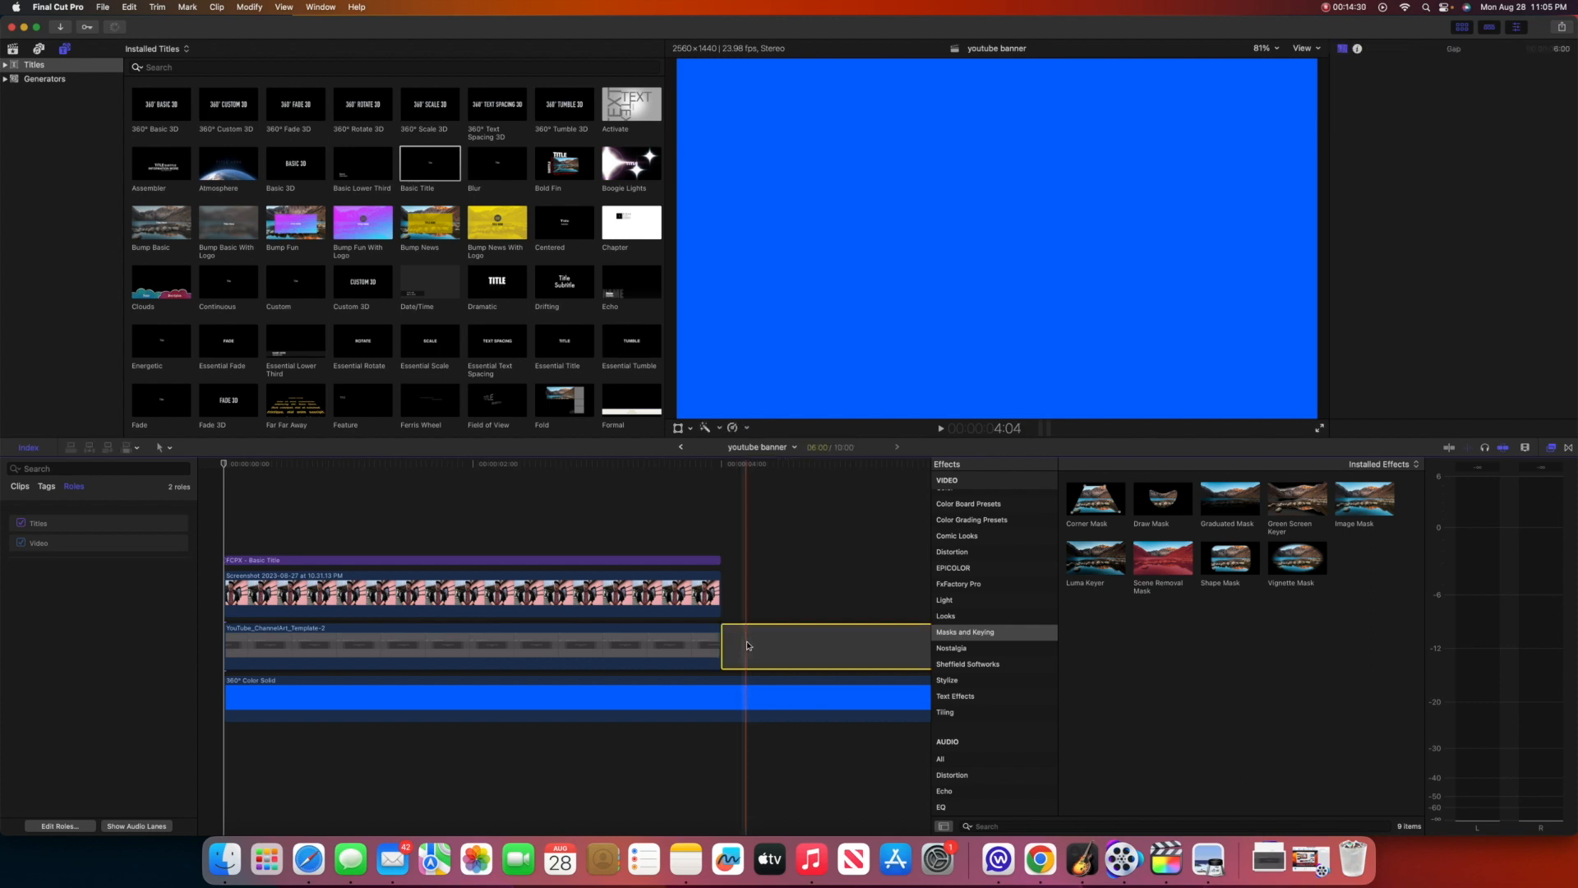
key("Delete")
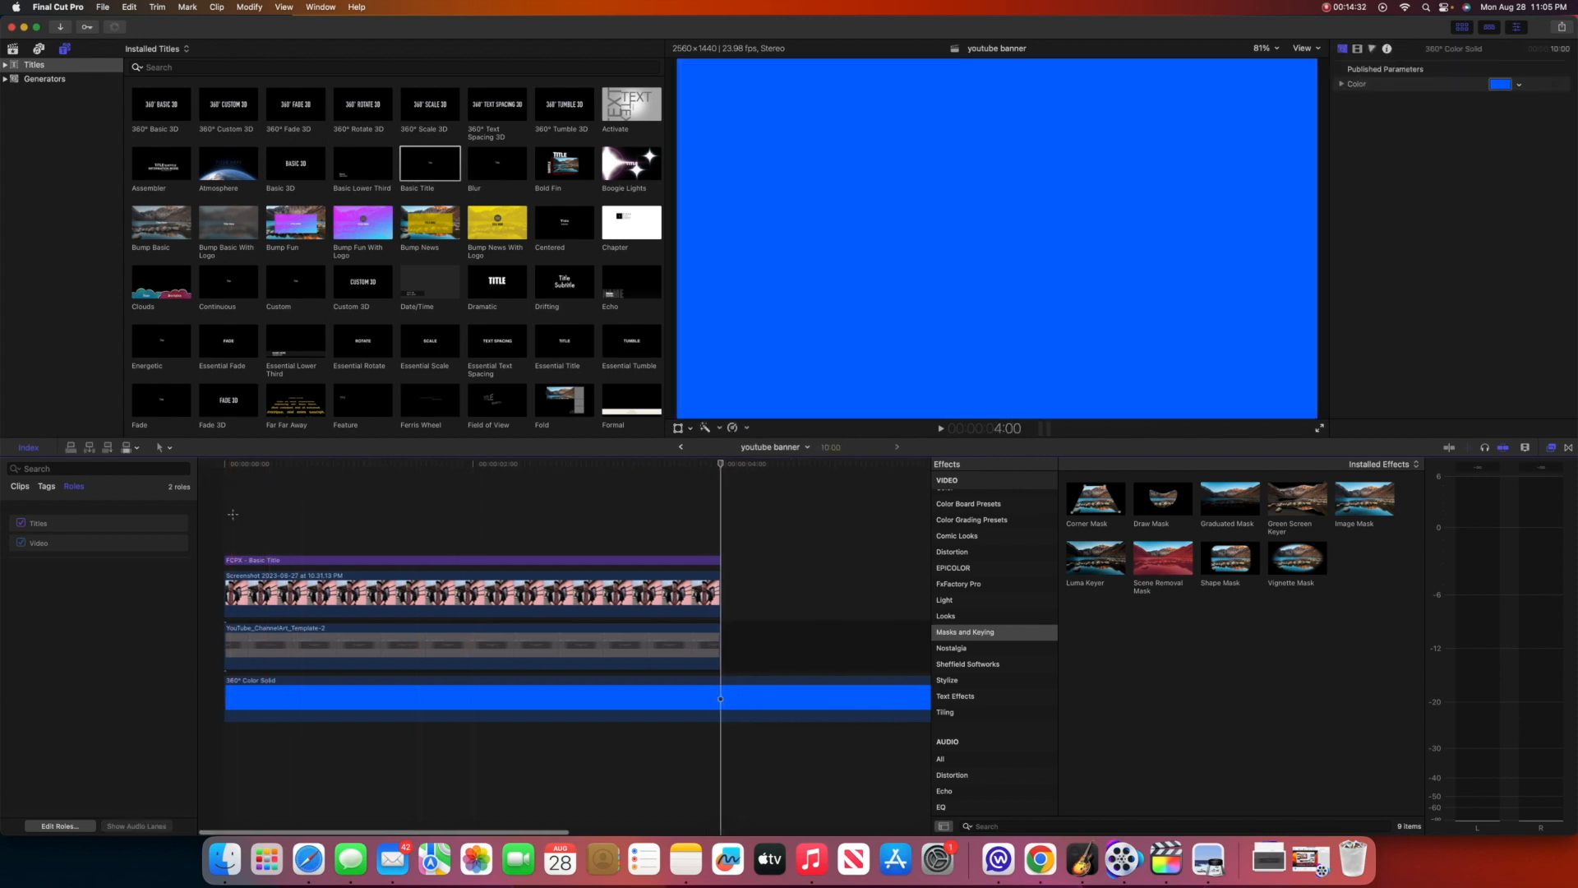
Step: Duplicate the FCPX title at the timeline start, stacked above the original title clip
left_click(247, 560)
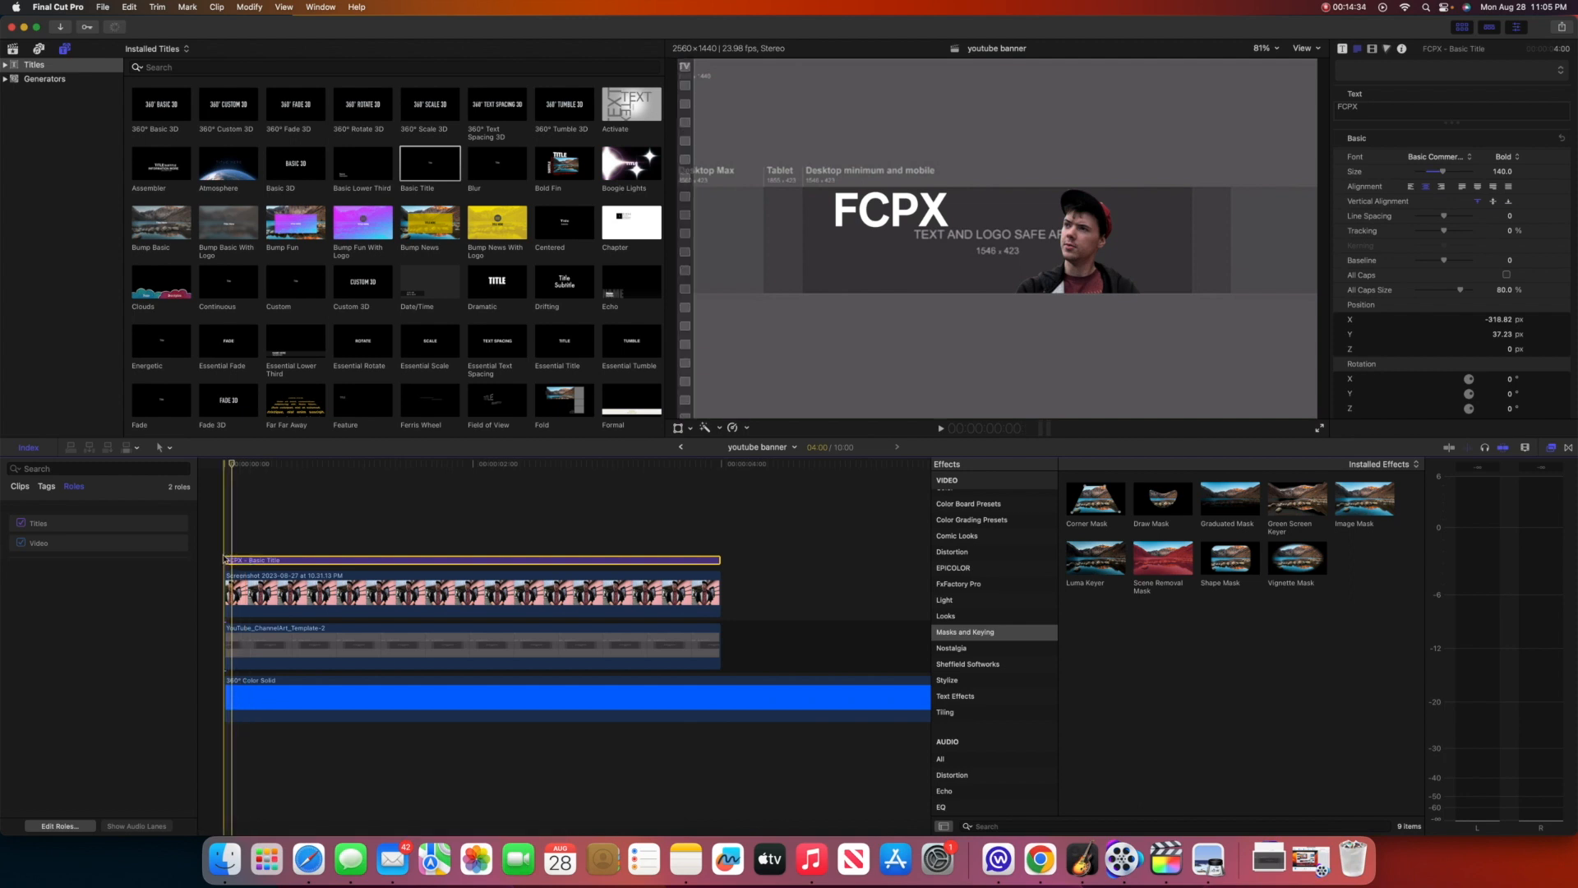
key("super+c")
key("super+v")
left_click(220, 533)
left_click(252, 546)
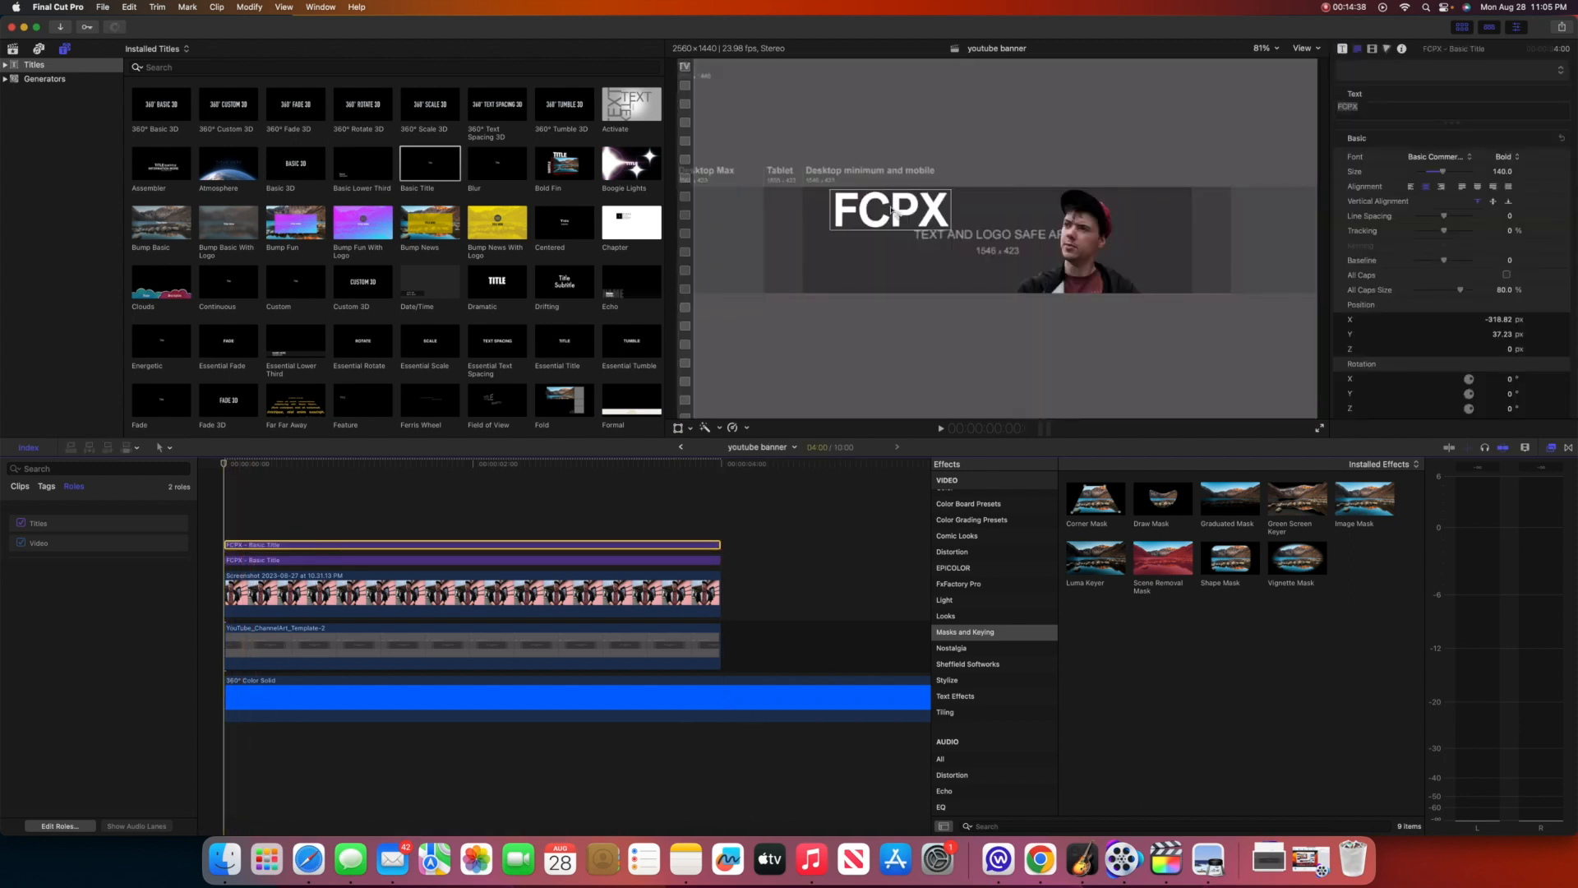
Step: Change the copied title's text to FILMMAKING and place it left-aligned beneath FCPX, at about X -84 px, Y -110 px
left_click_drag(889, 212, 971, 247)
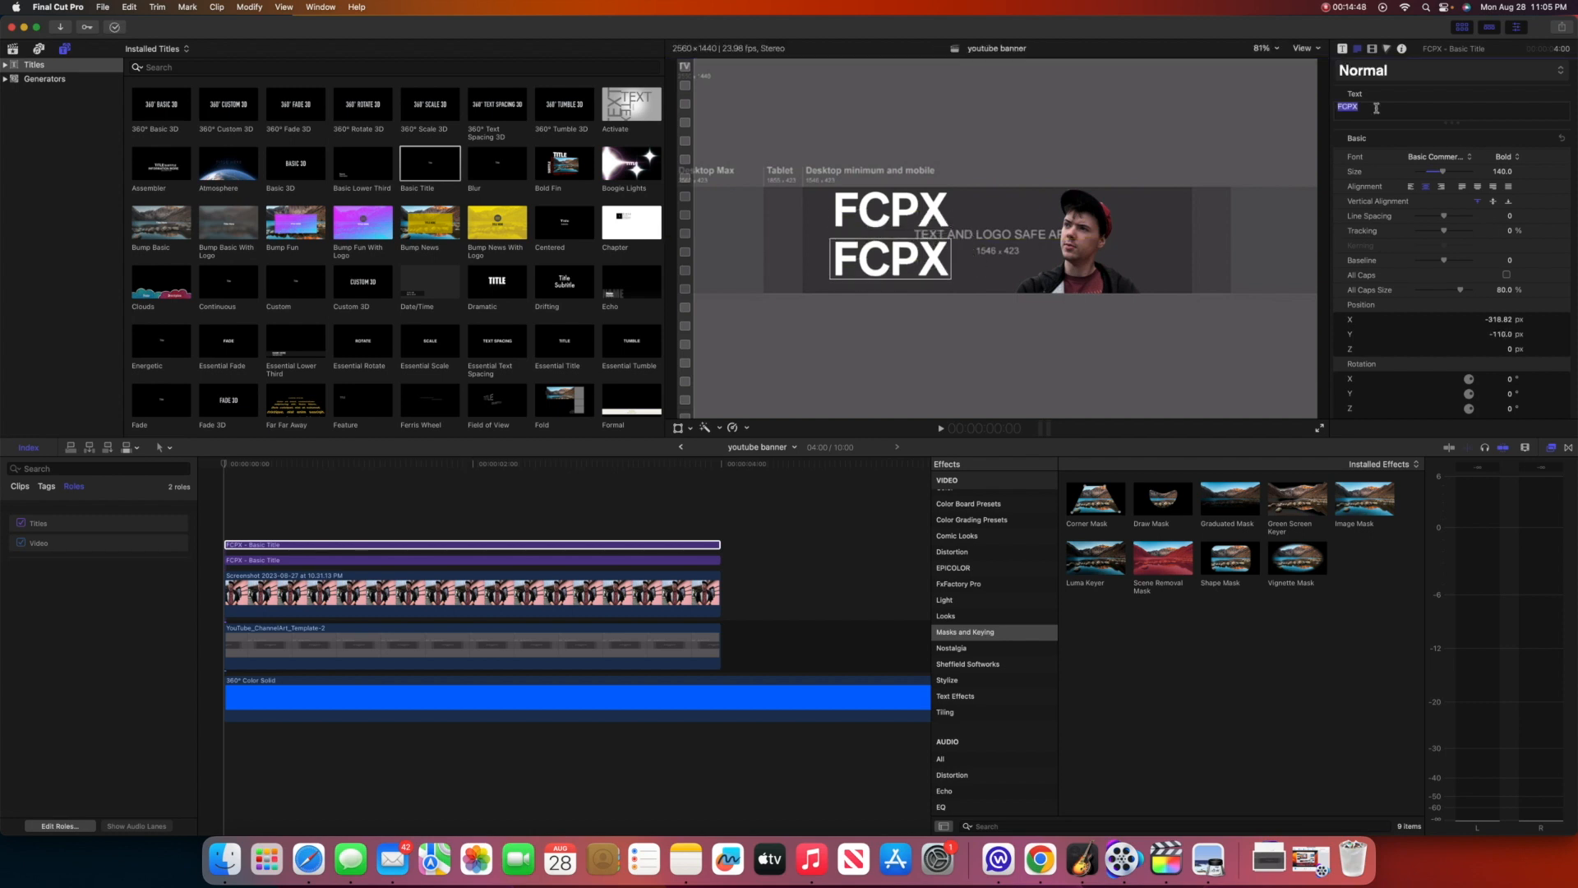
type("FILMMAKING")
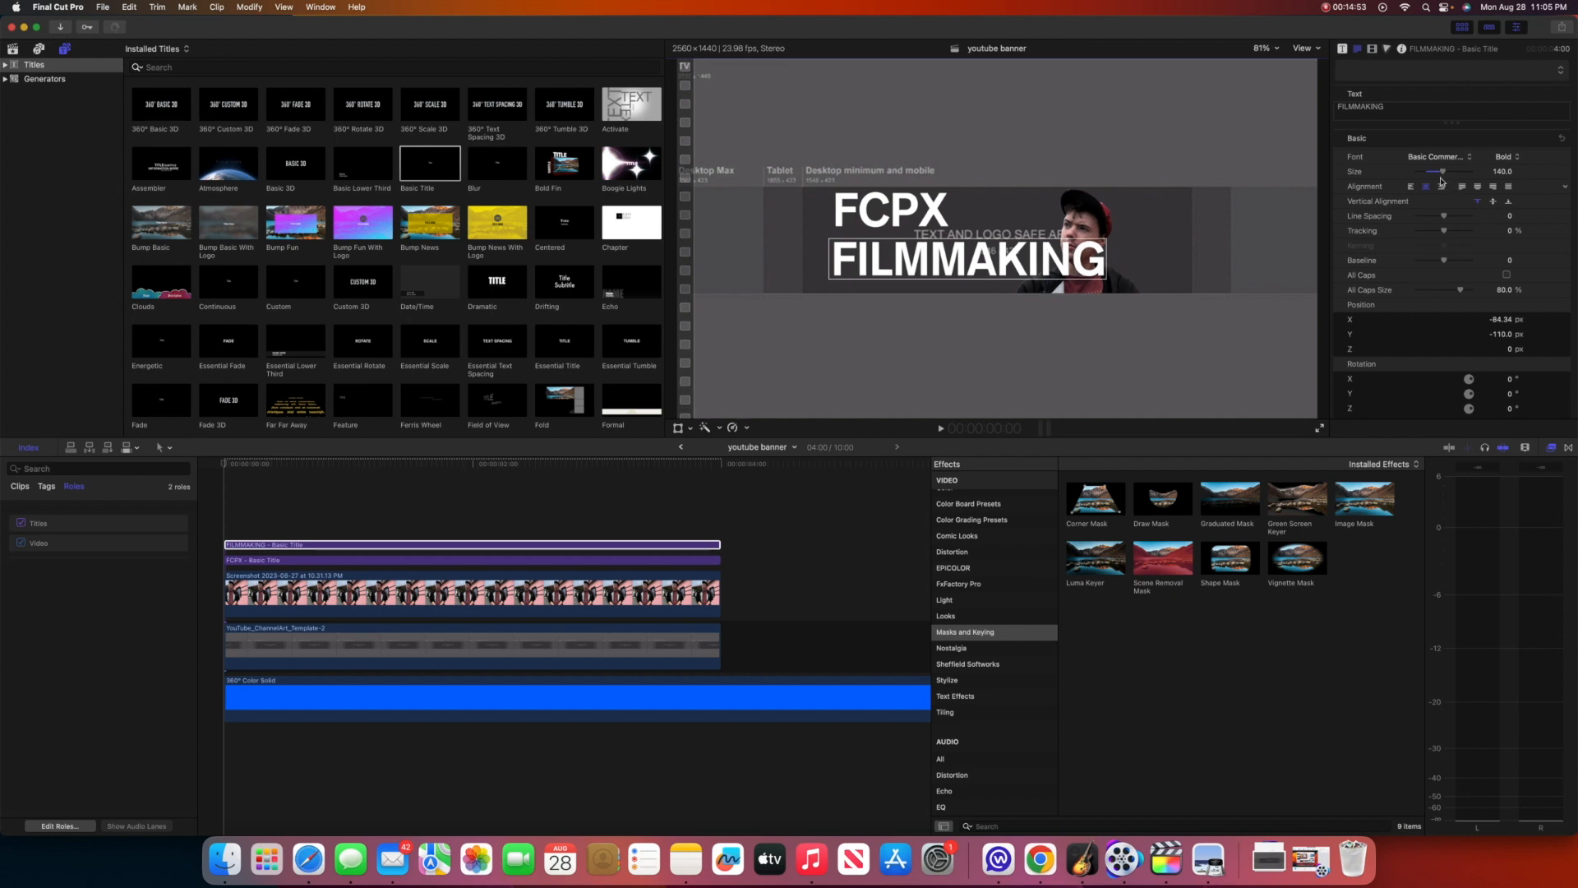
Step: Set the FILMMAKING title's size to 95 and move it so its left edge lines up with FCPX above
left_click_drag(1440, 179, 1433, 179)
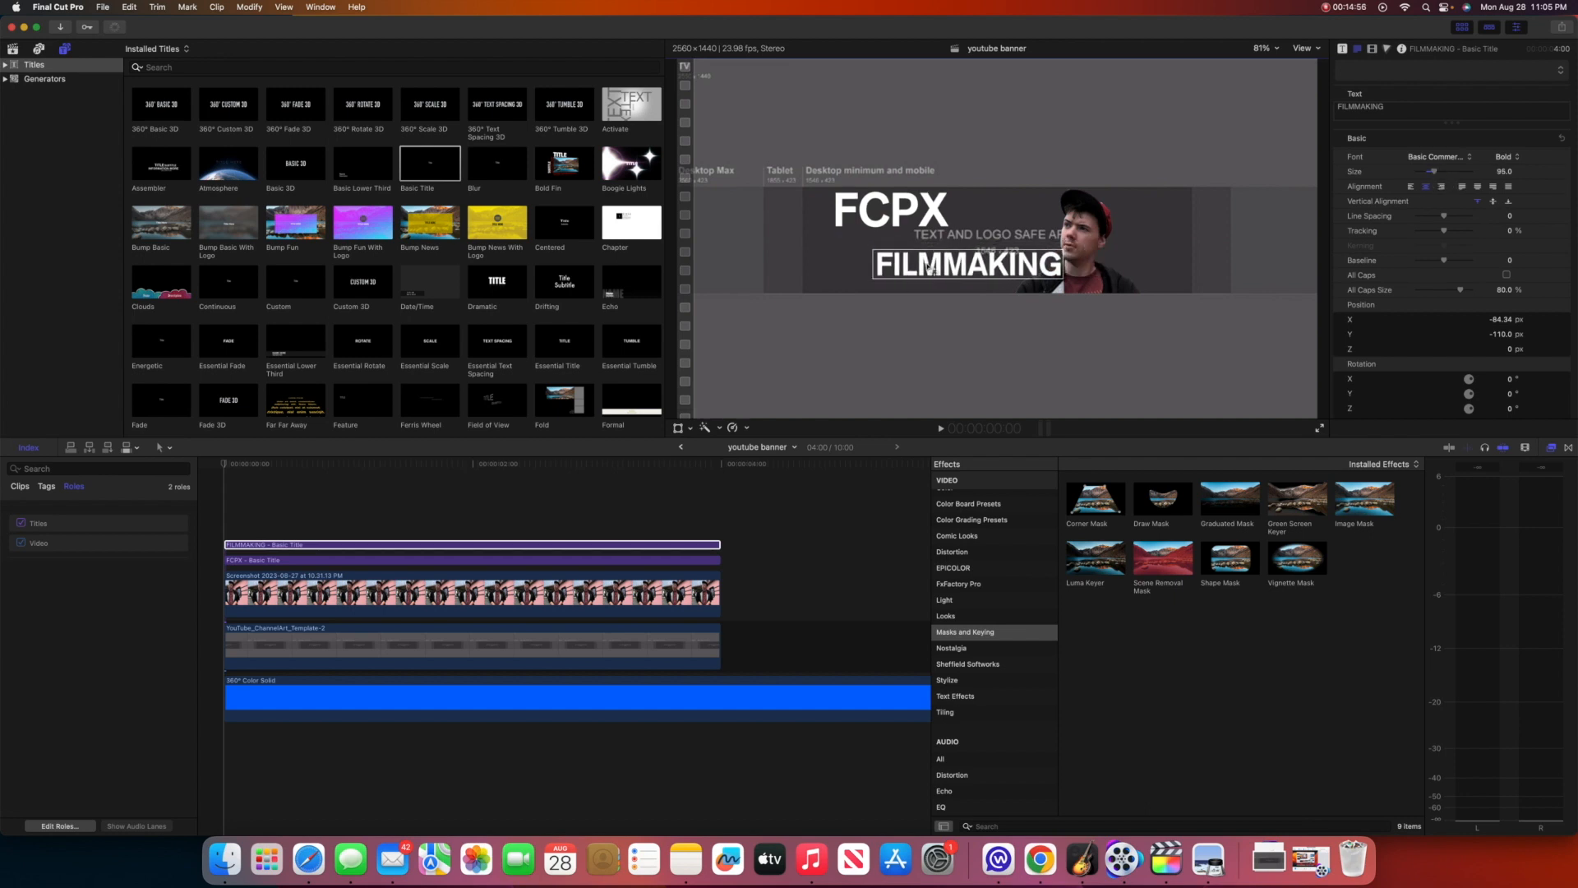
left_click_drag(930, 268, 893, 264)
Step: Move the blue 360° Color Solid above the channel art template and crop it to the banner strip, Top 604 px and Bottom about 808 px
left_click(273, 695)
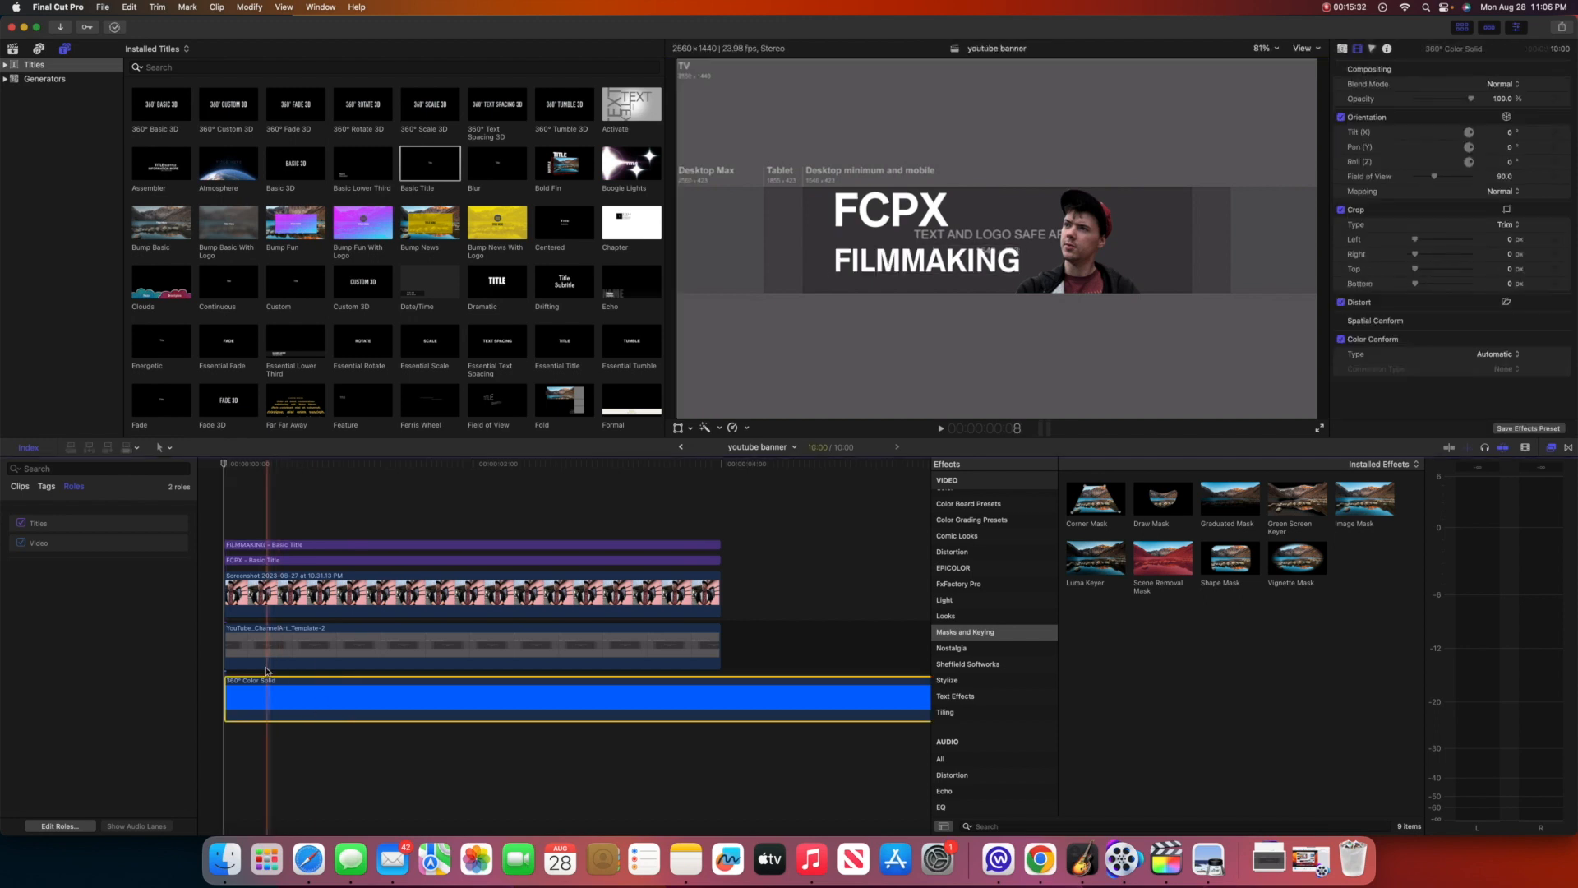
left_click_drag(287, 697, 282, 589)
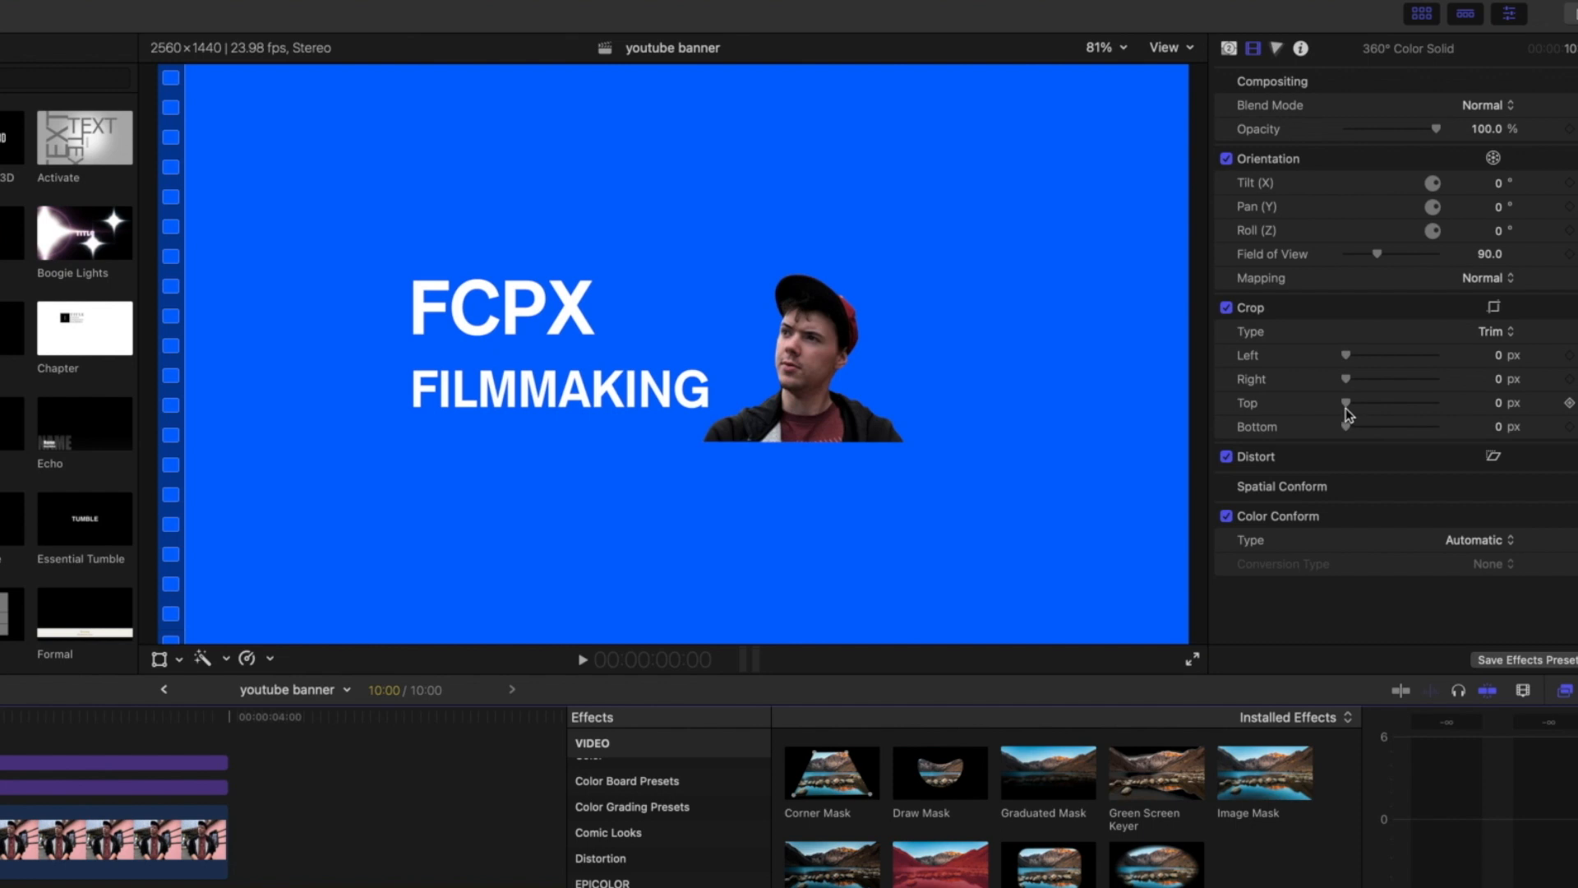
left_click_drag(1415, 283, 1424, 283)
mouse_move(1379, 434)
left_mouse_down()
mouse_move(1352, 405)
mouse_move(1383, 411)
left_mouse_up()
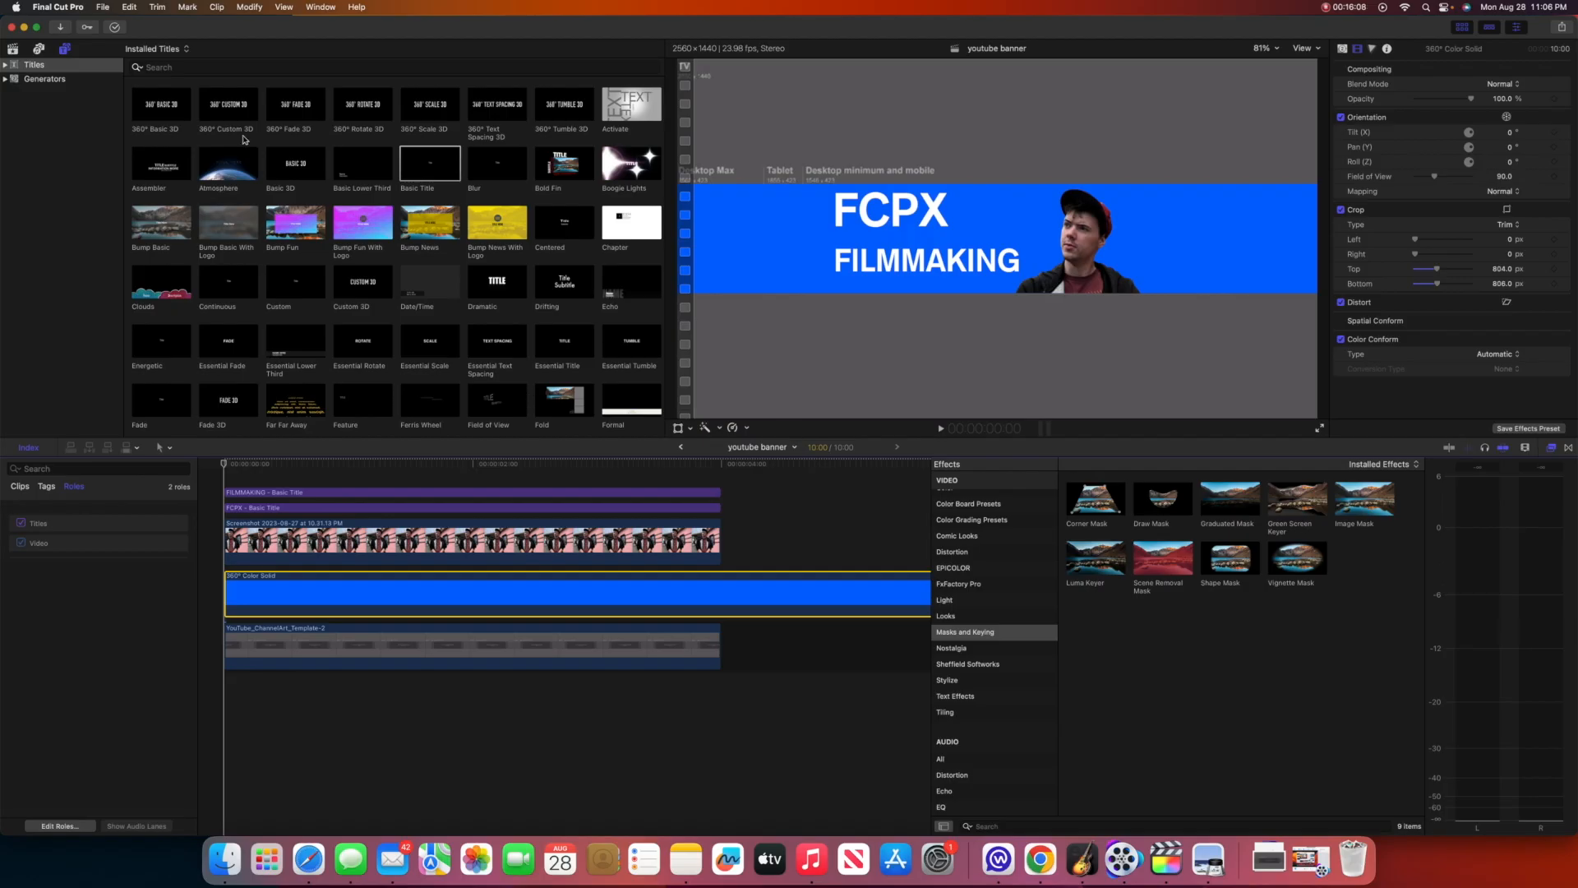
Step: Add a Beam generator at the timeline start, place its line along the blue strip's lower edge and stack the clip above all titles
left_click(45, 79)
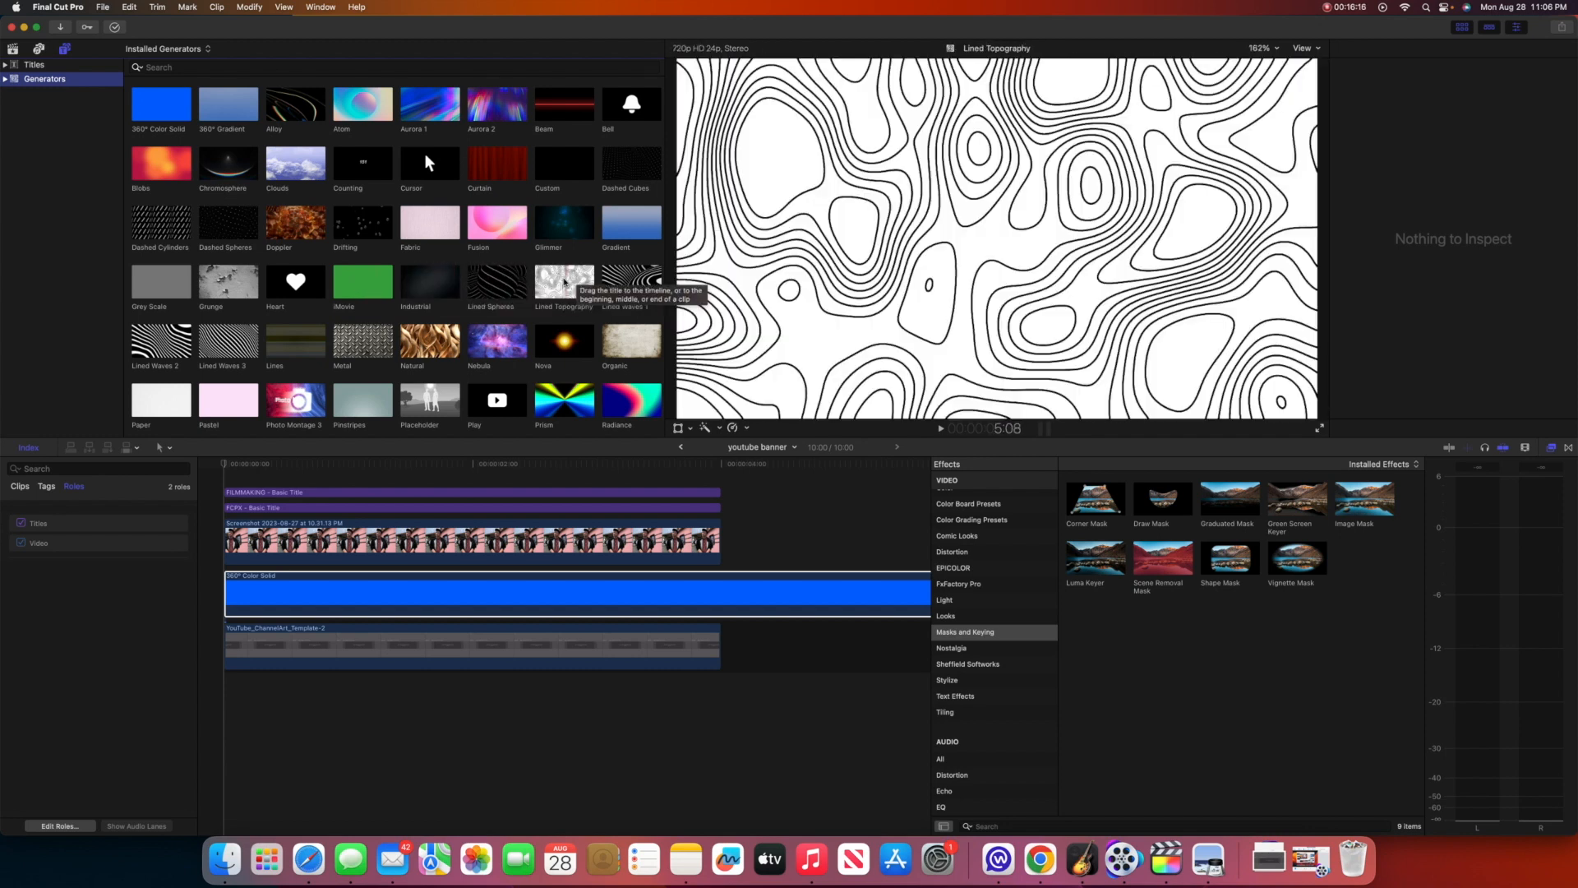
left_click(369, 593)
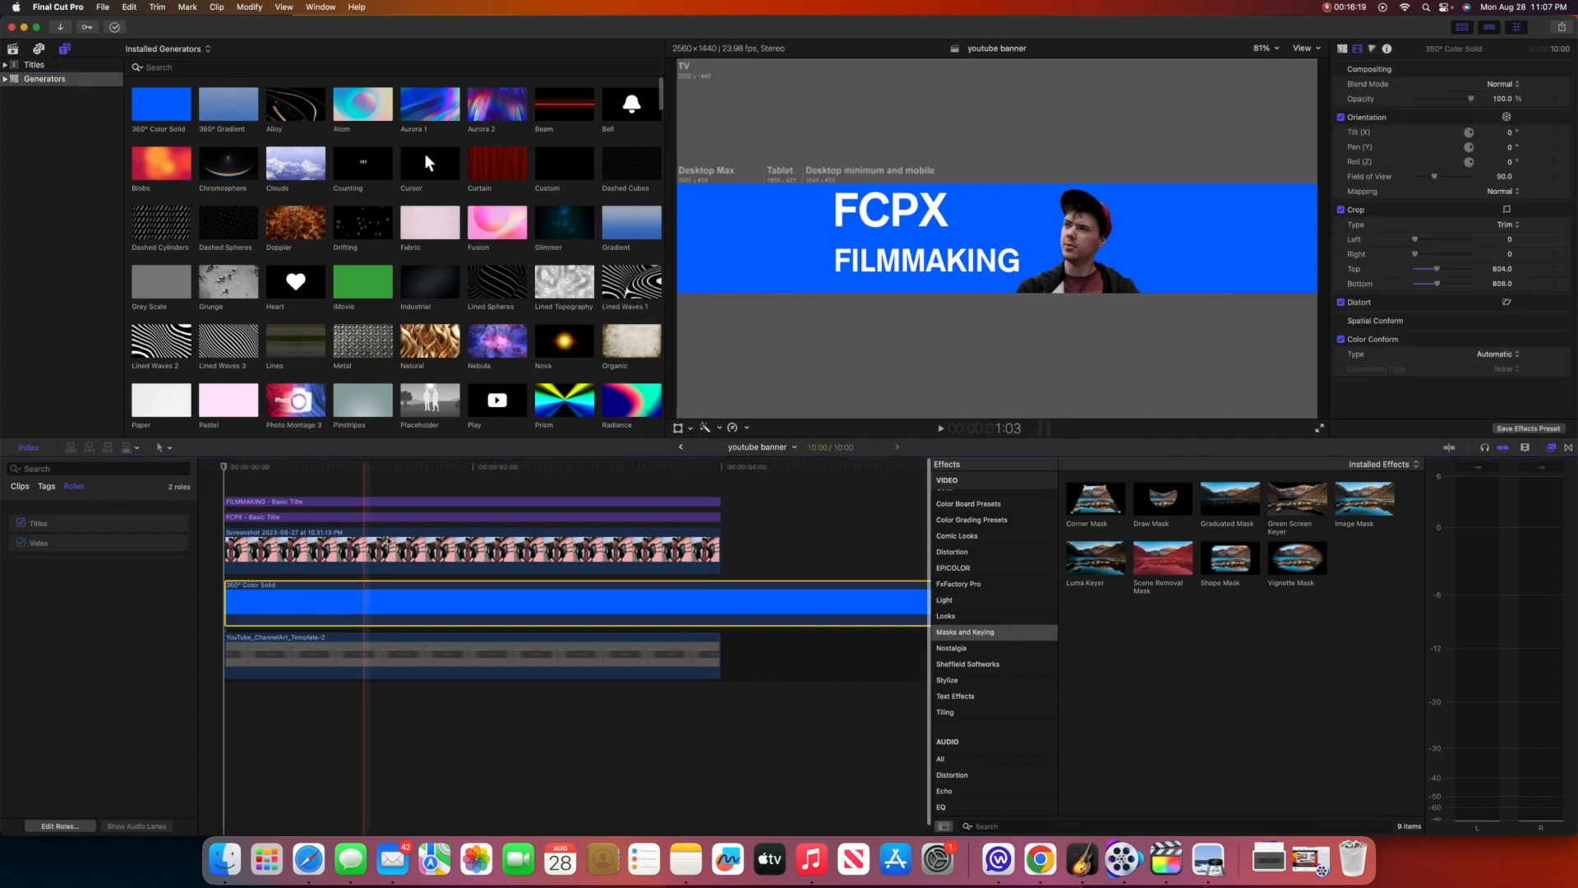
left_click_drag(558, 110, 224, 483)
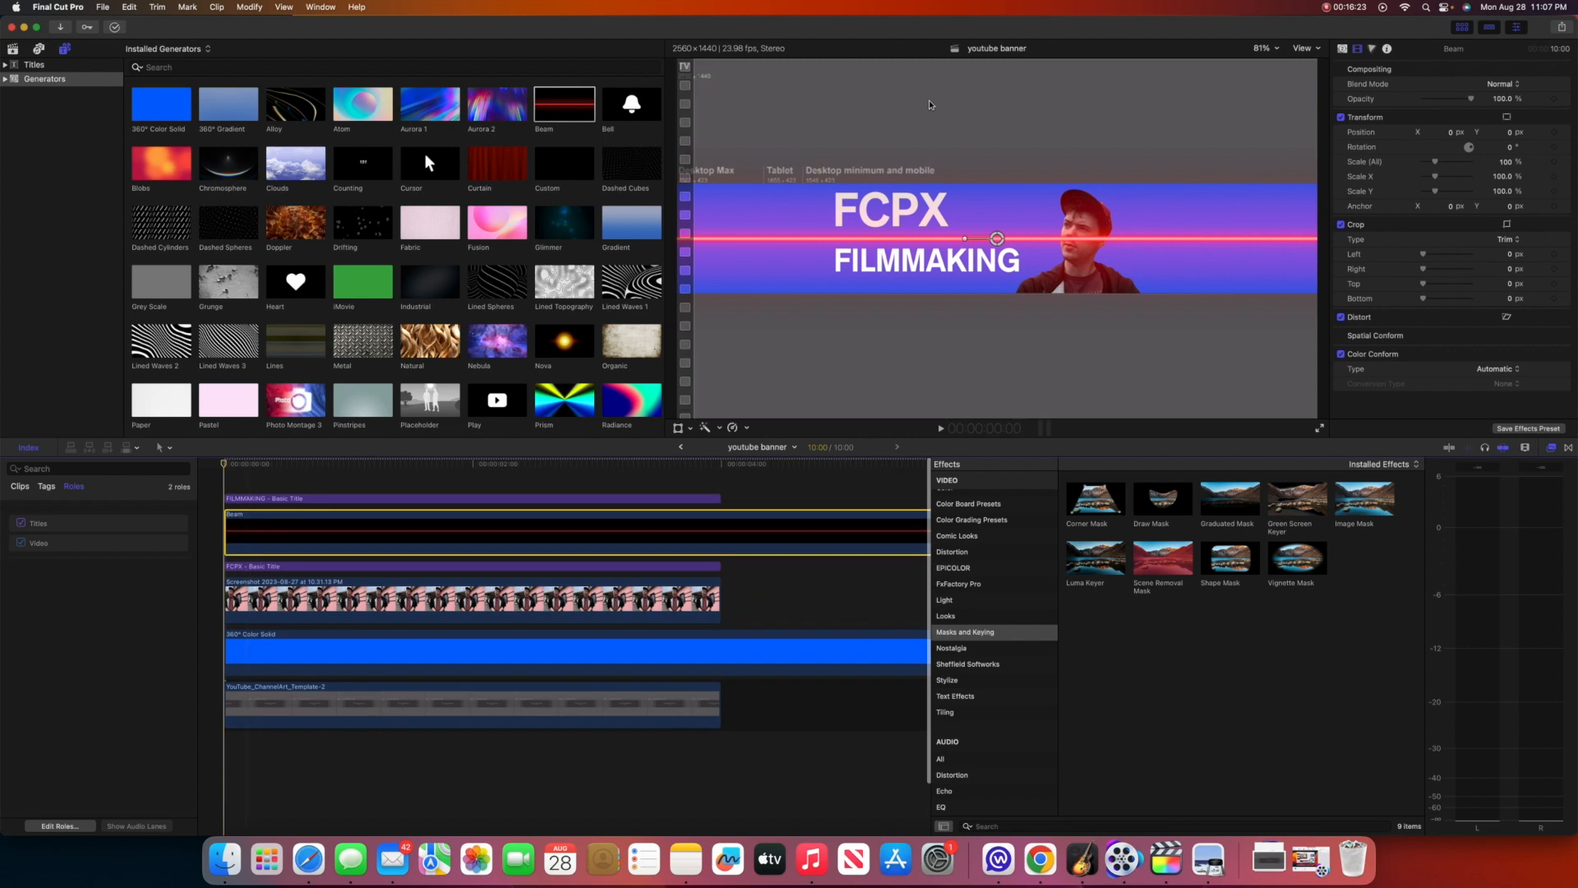
left_click_drag(999, 241, 997, 292)
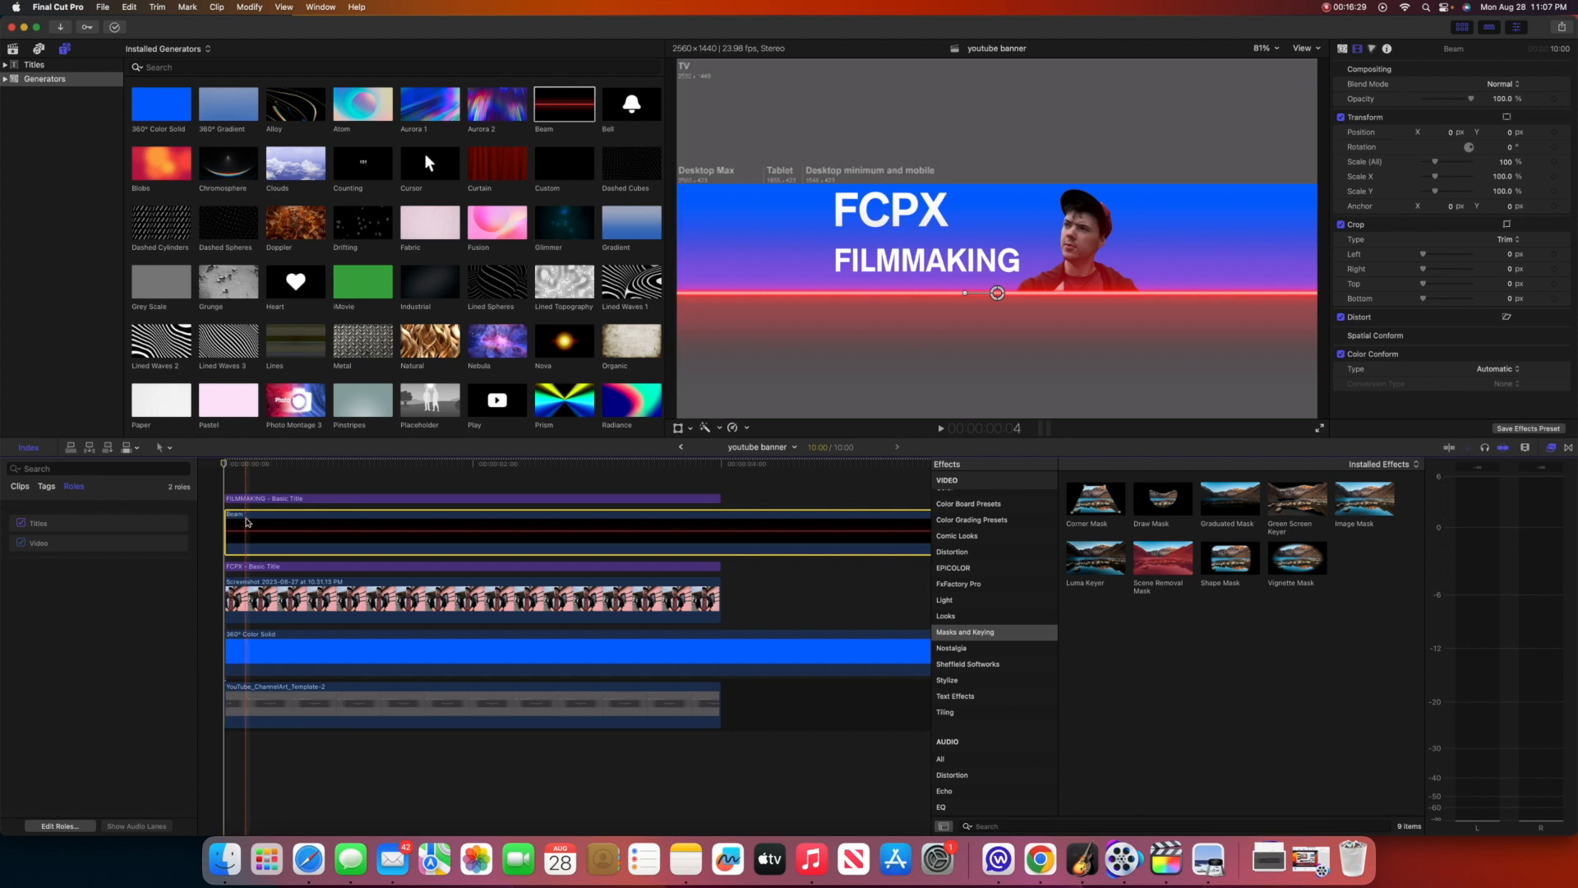
left_click_drag(246, 527, 247, 483)
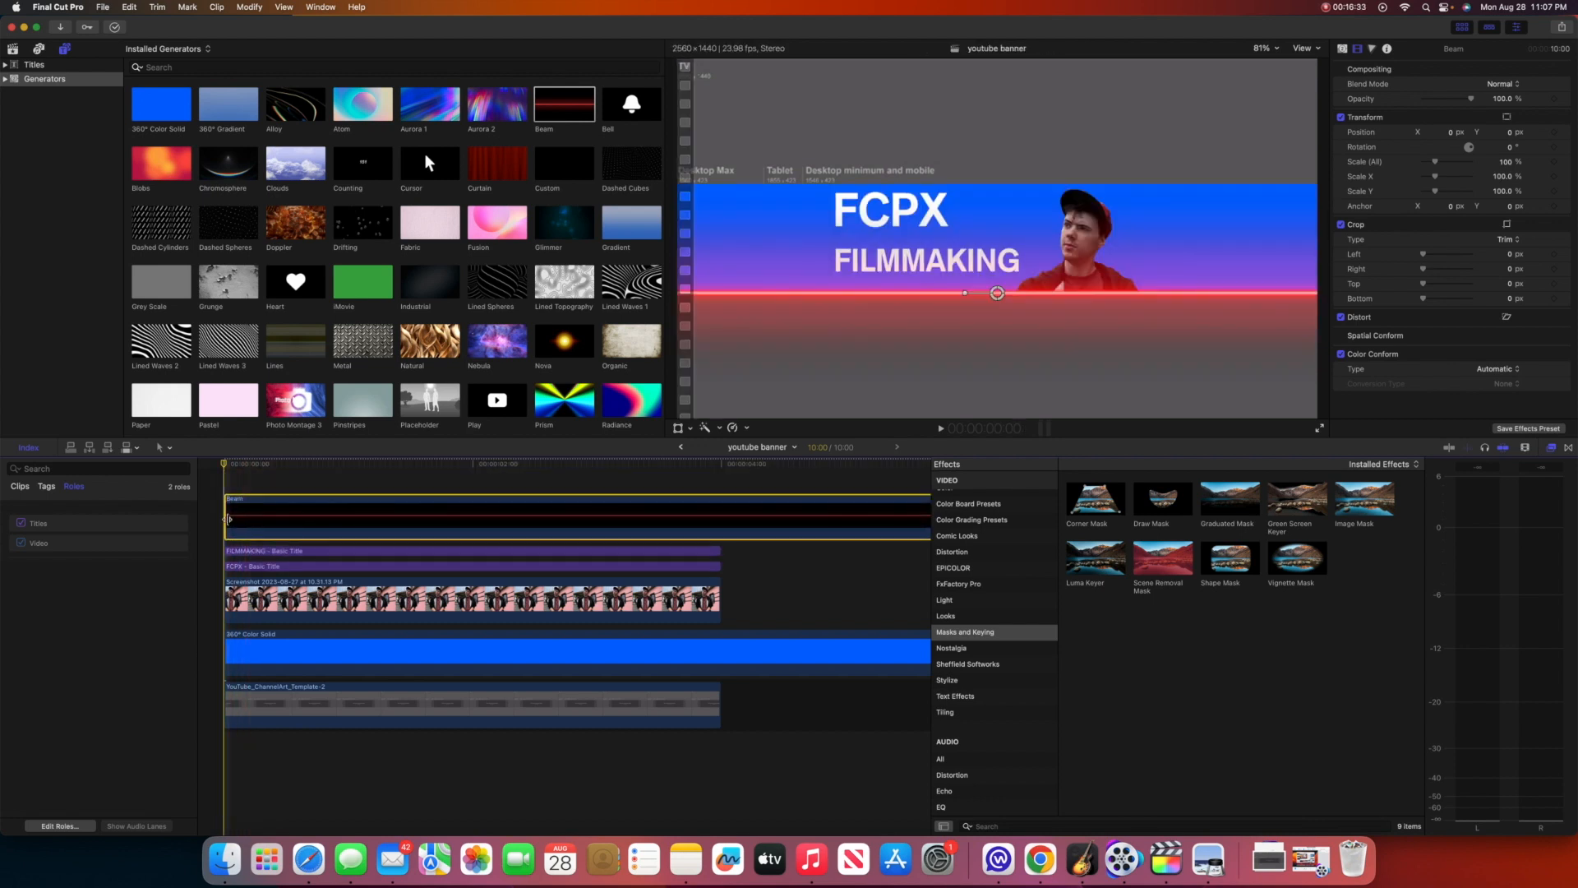
Step: Duplicate the Beam clip at the timeline start and move the copy's line to the blue strip's upper edge
key("super+c")
key("super+v")
scroll(223, 522, "left", 8)
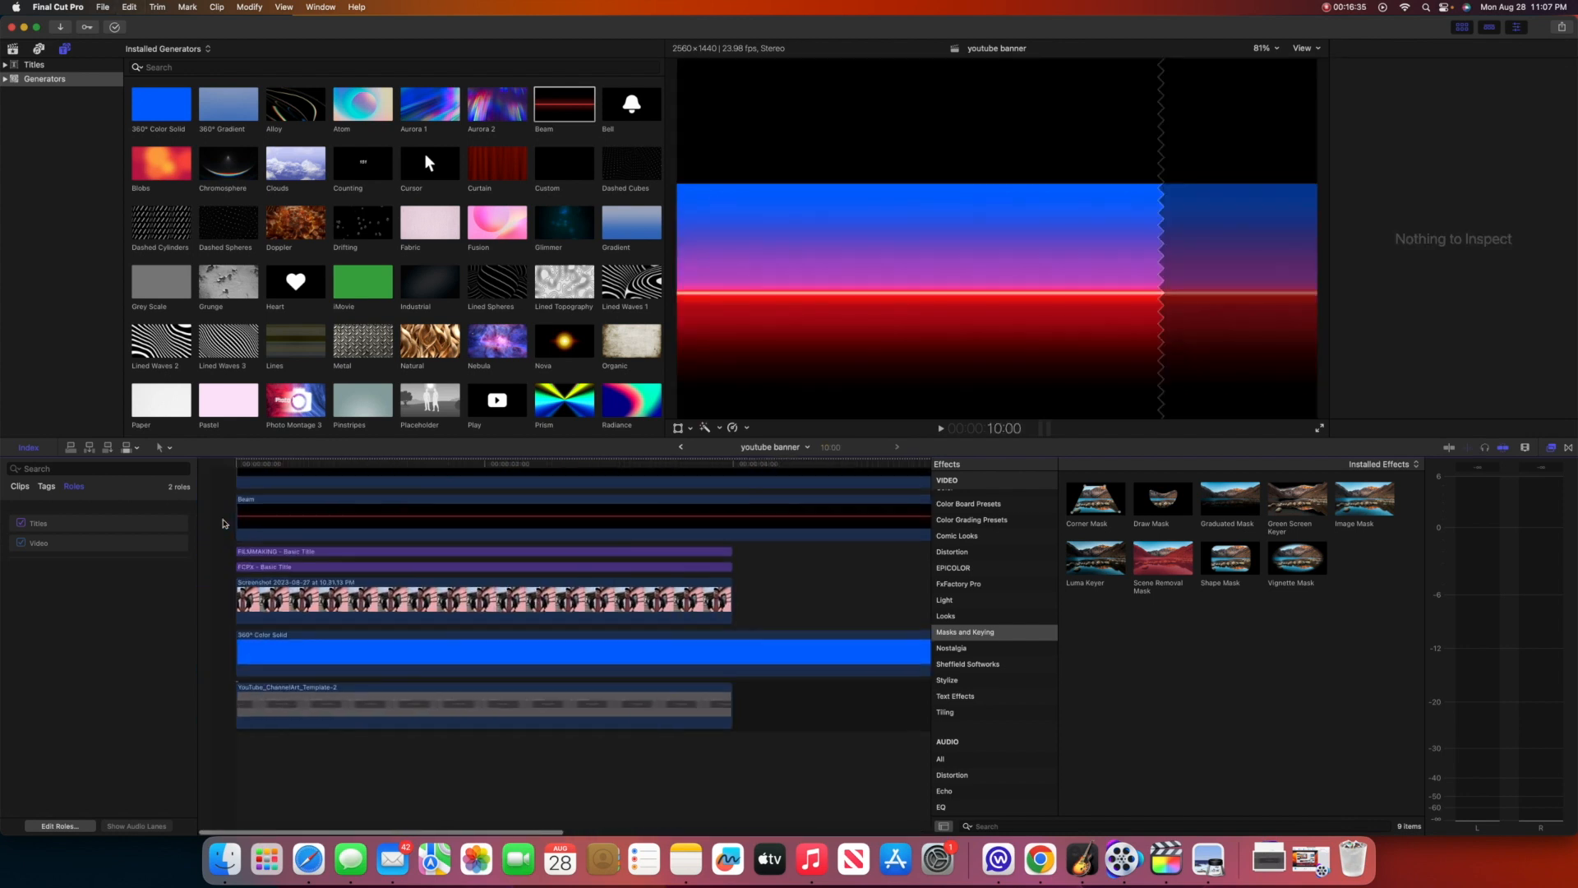
left_click(260, 489)
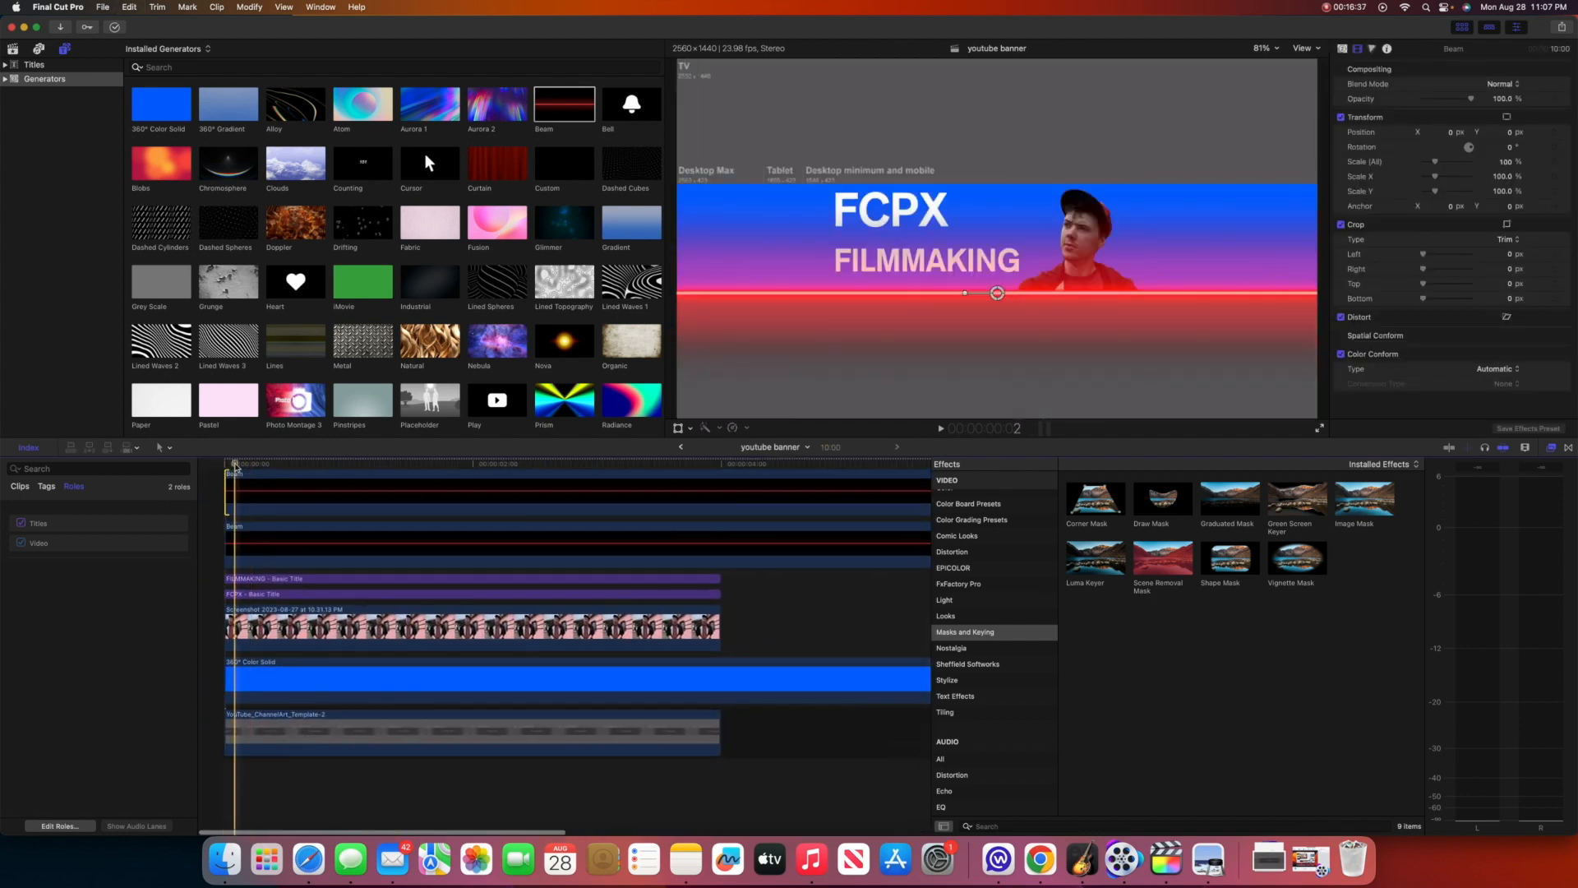
left_click_drag(997, 292, 990, 188)
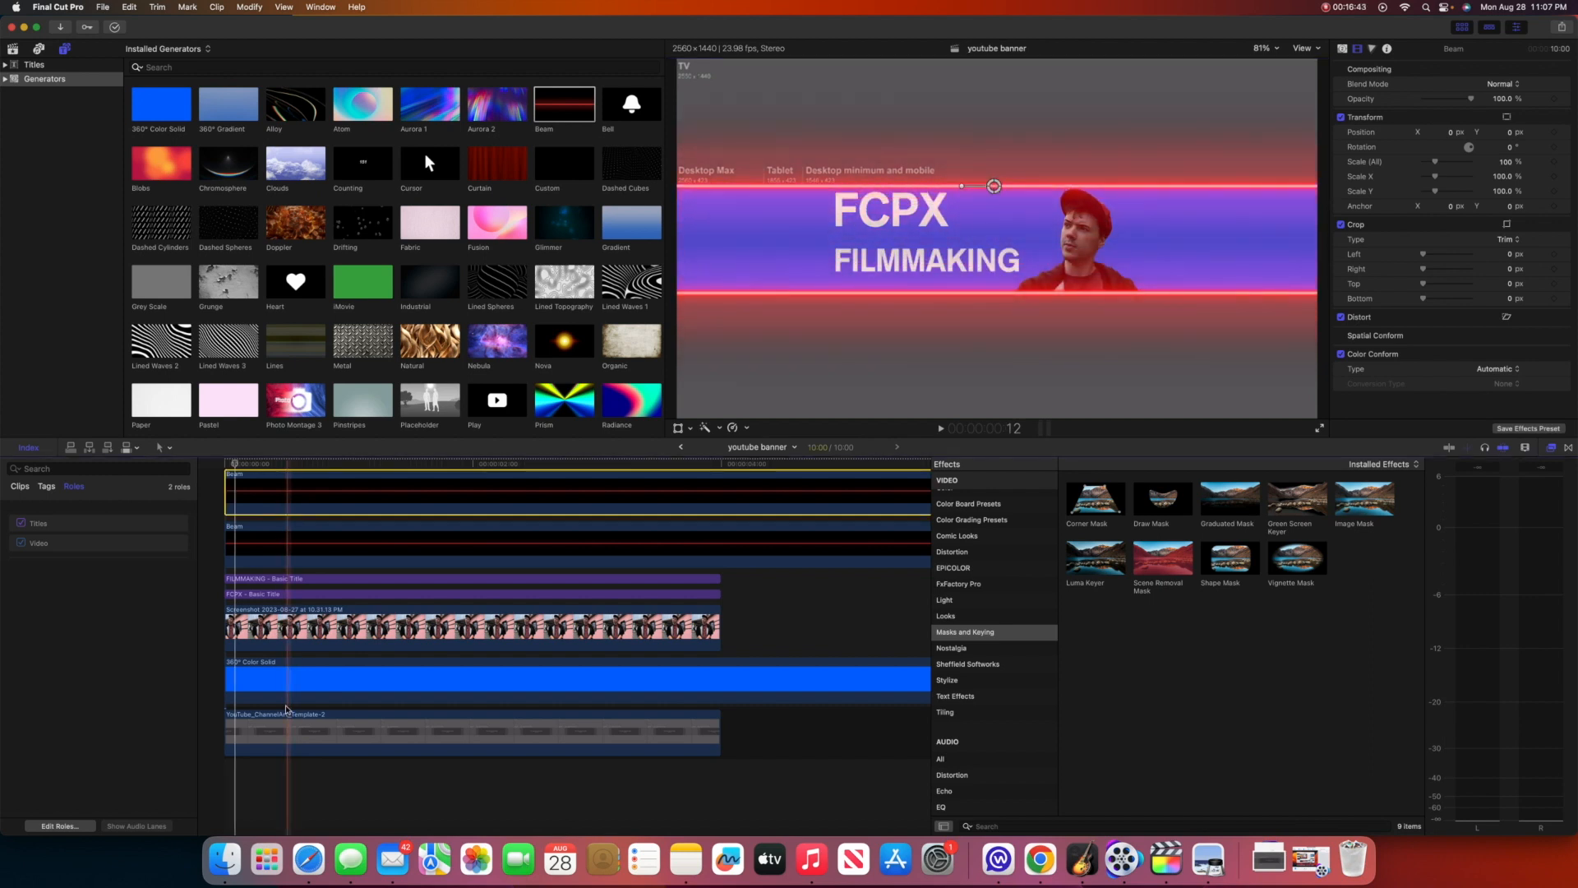
Step: Disable the YouTube_ChannelArt_Template-2 clip to hide the template guides behind the banner
left_click(284, 734)
key("v")
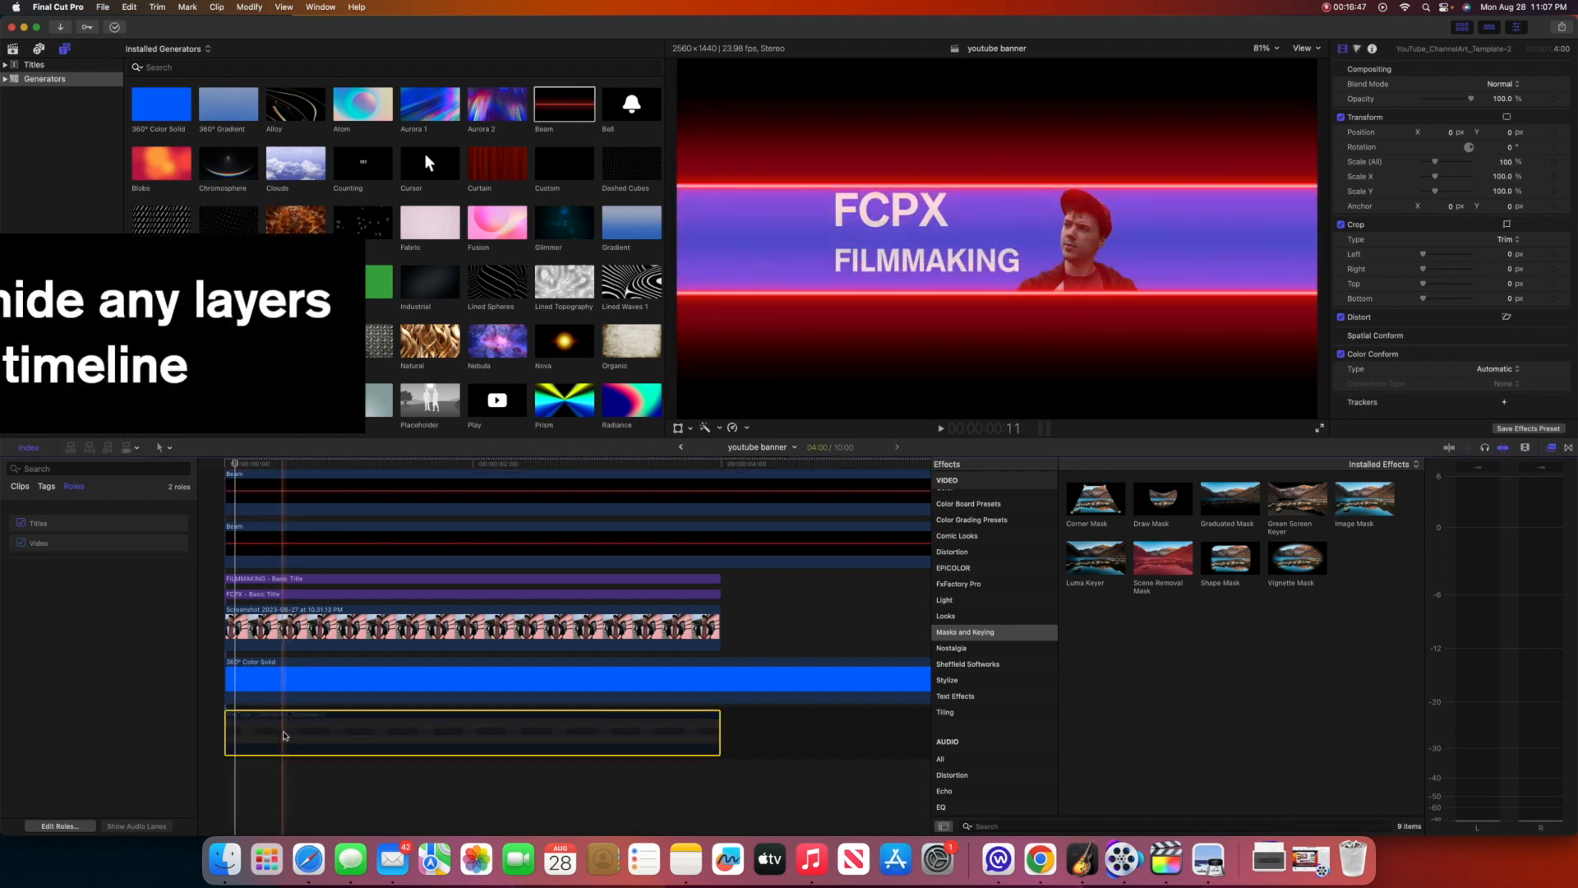
scroll(252, 665, "up", 2)
Step: Set the upper Beam's Glow to 55.92, Size to 72.25 and Hue to 185°
left_click(260, 516)
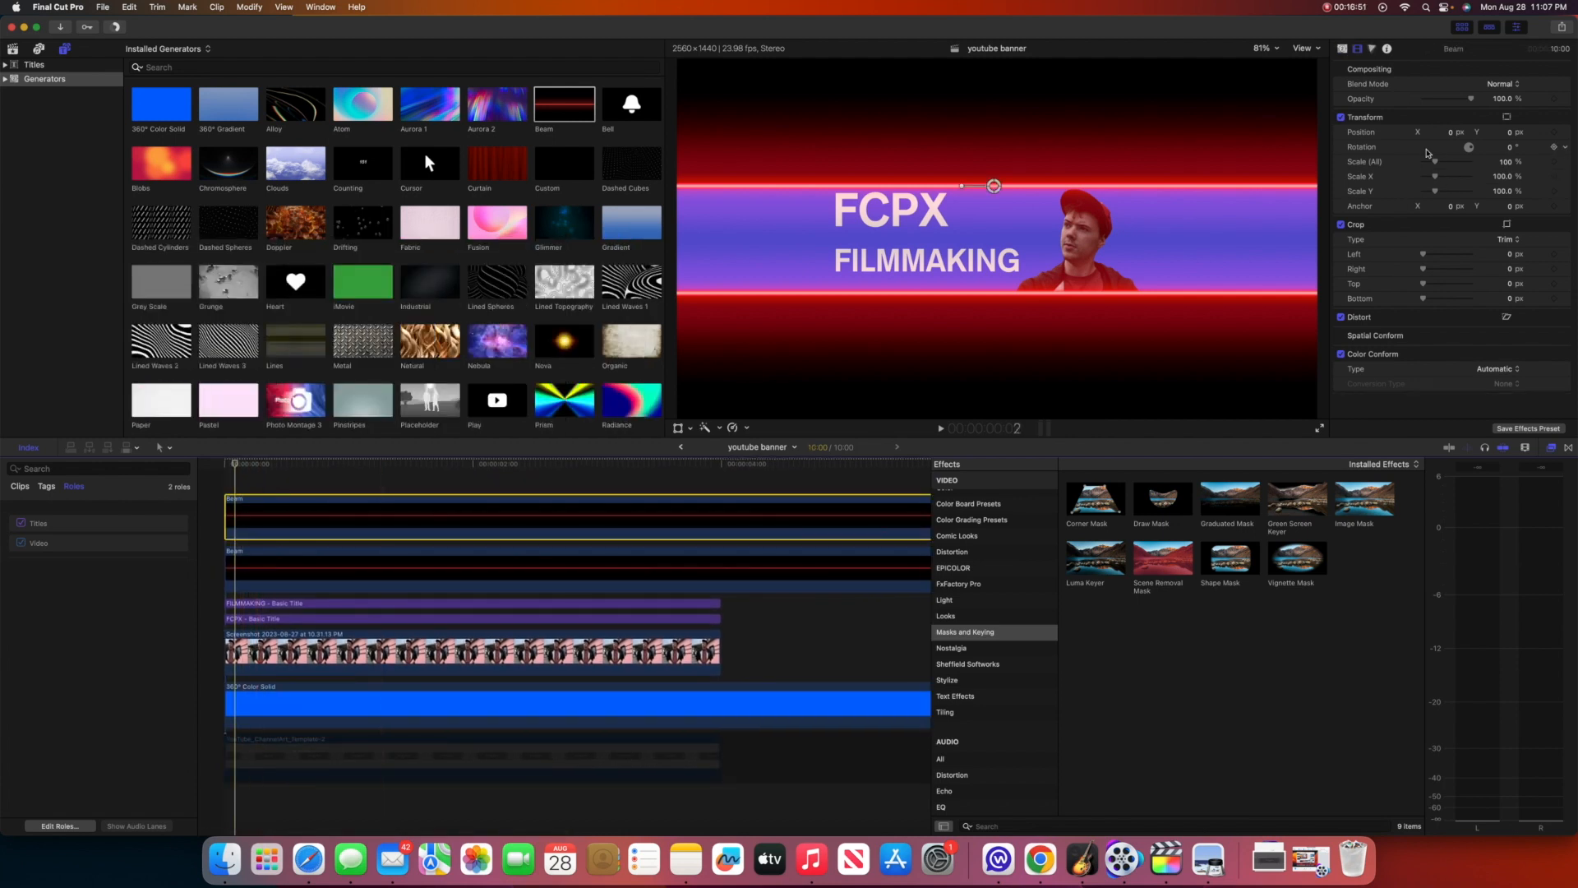
left_click(1343, 51)
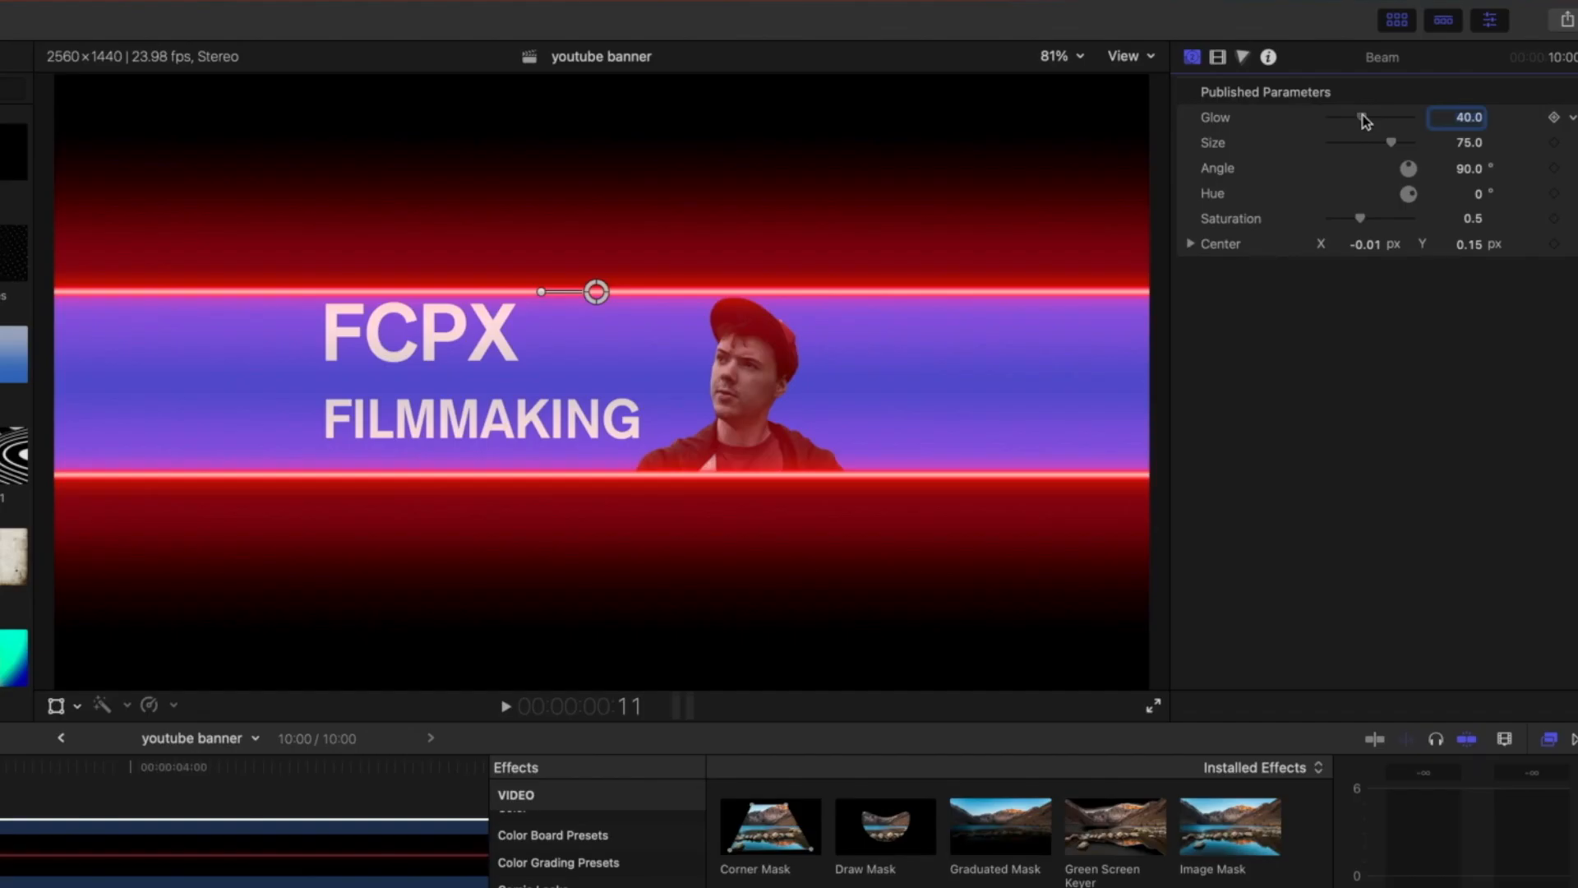
left_click_drag(1364, 121, 1477, 201)
key("super+z")
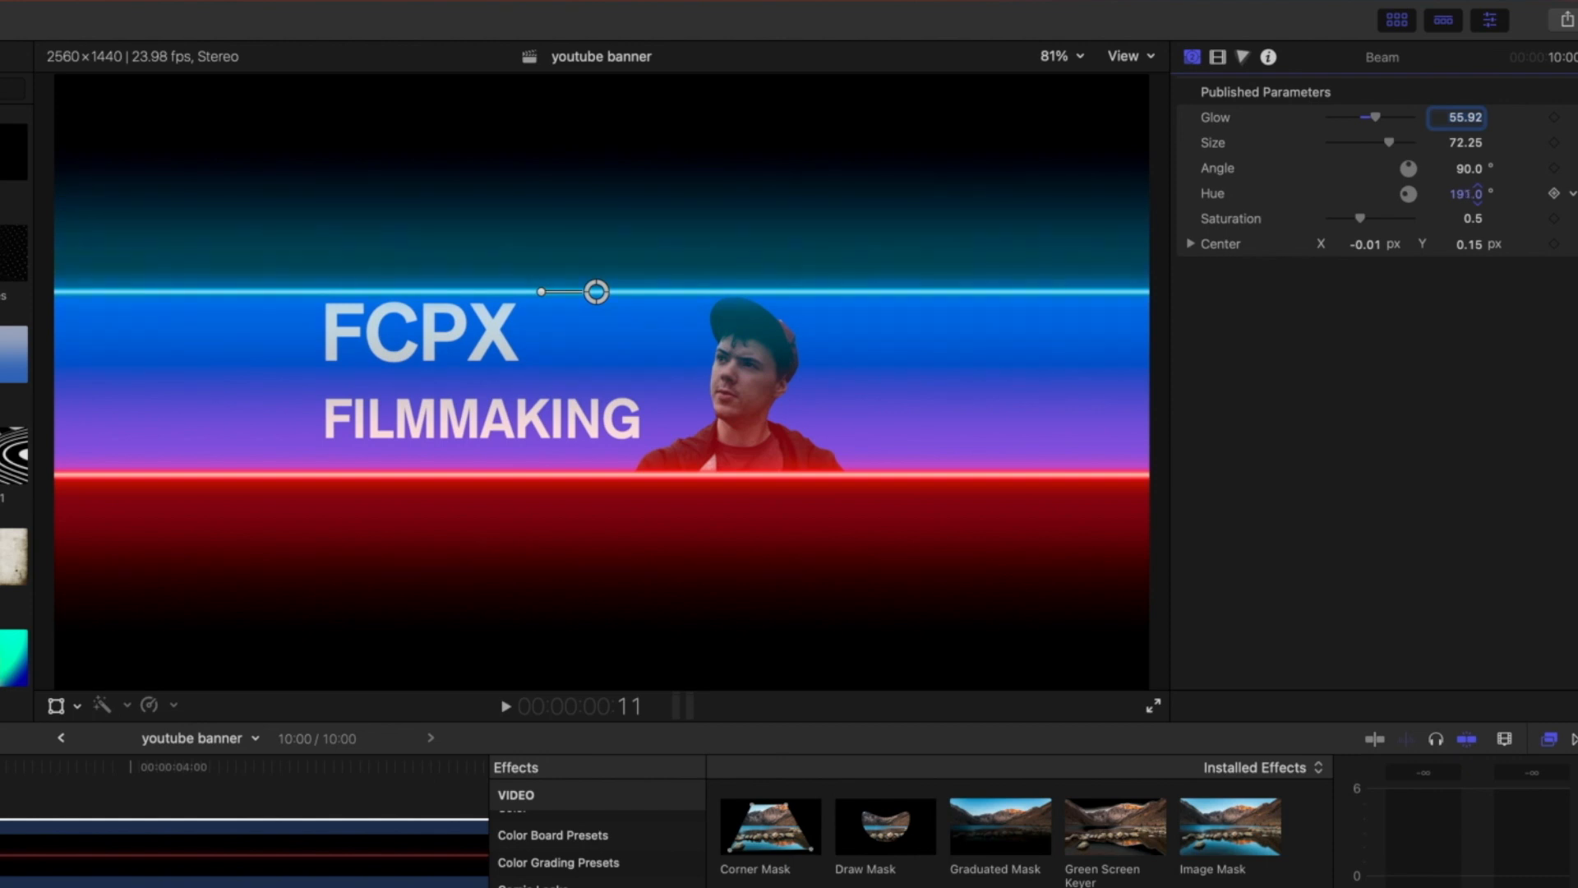
left_click(16, 826)
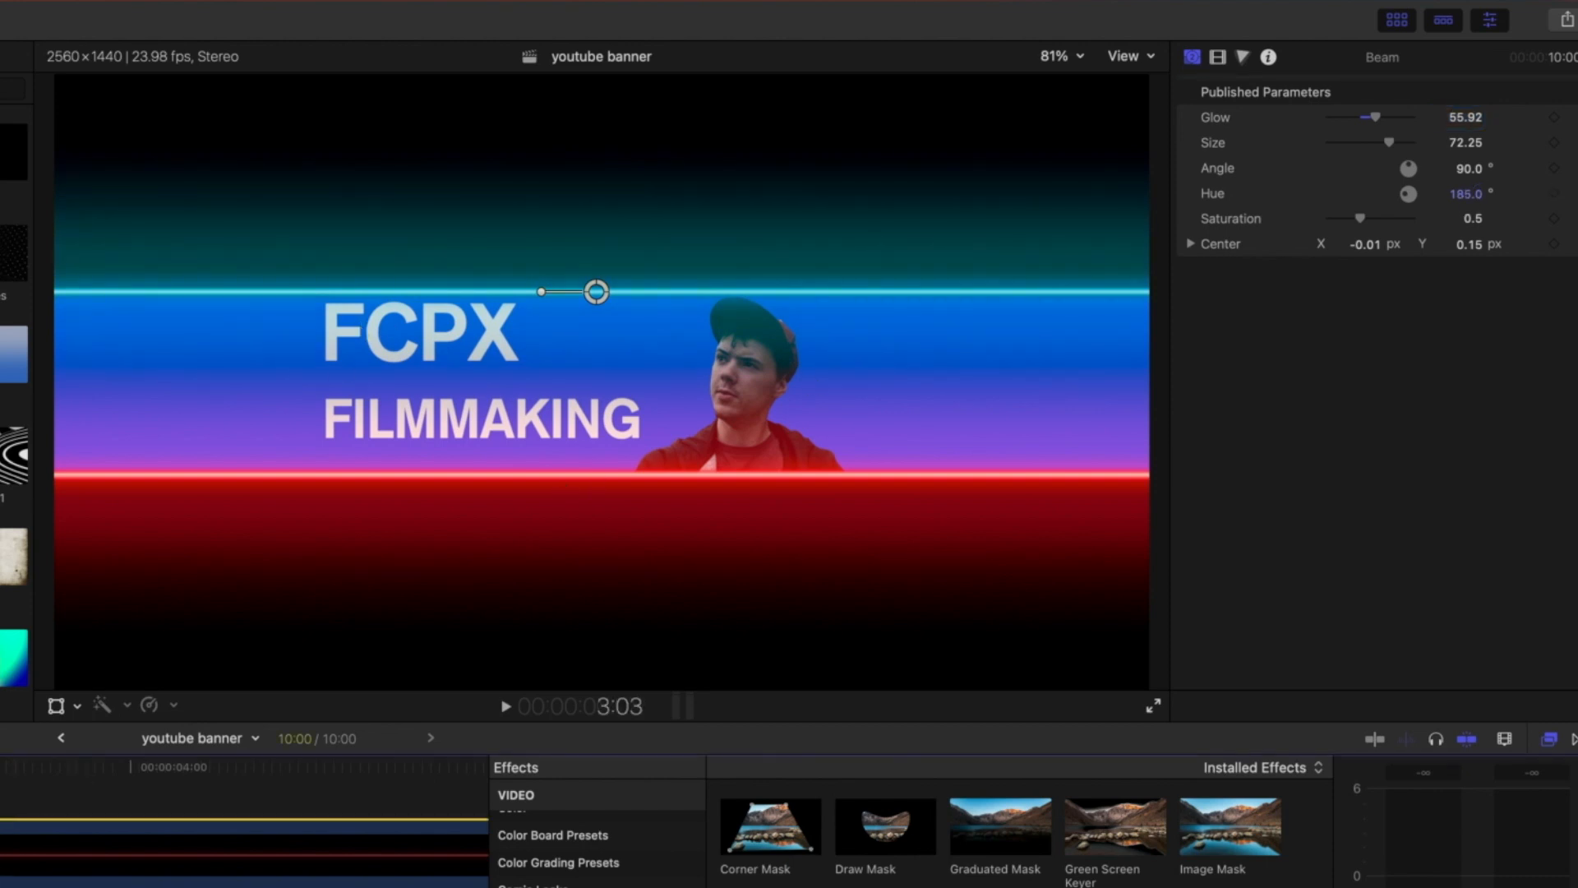
Step: Change the lower Beam's hue from red to light blue and return the playhead to the timeline start
left_click(17, 881)
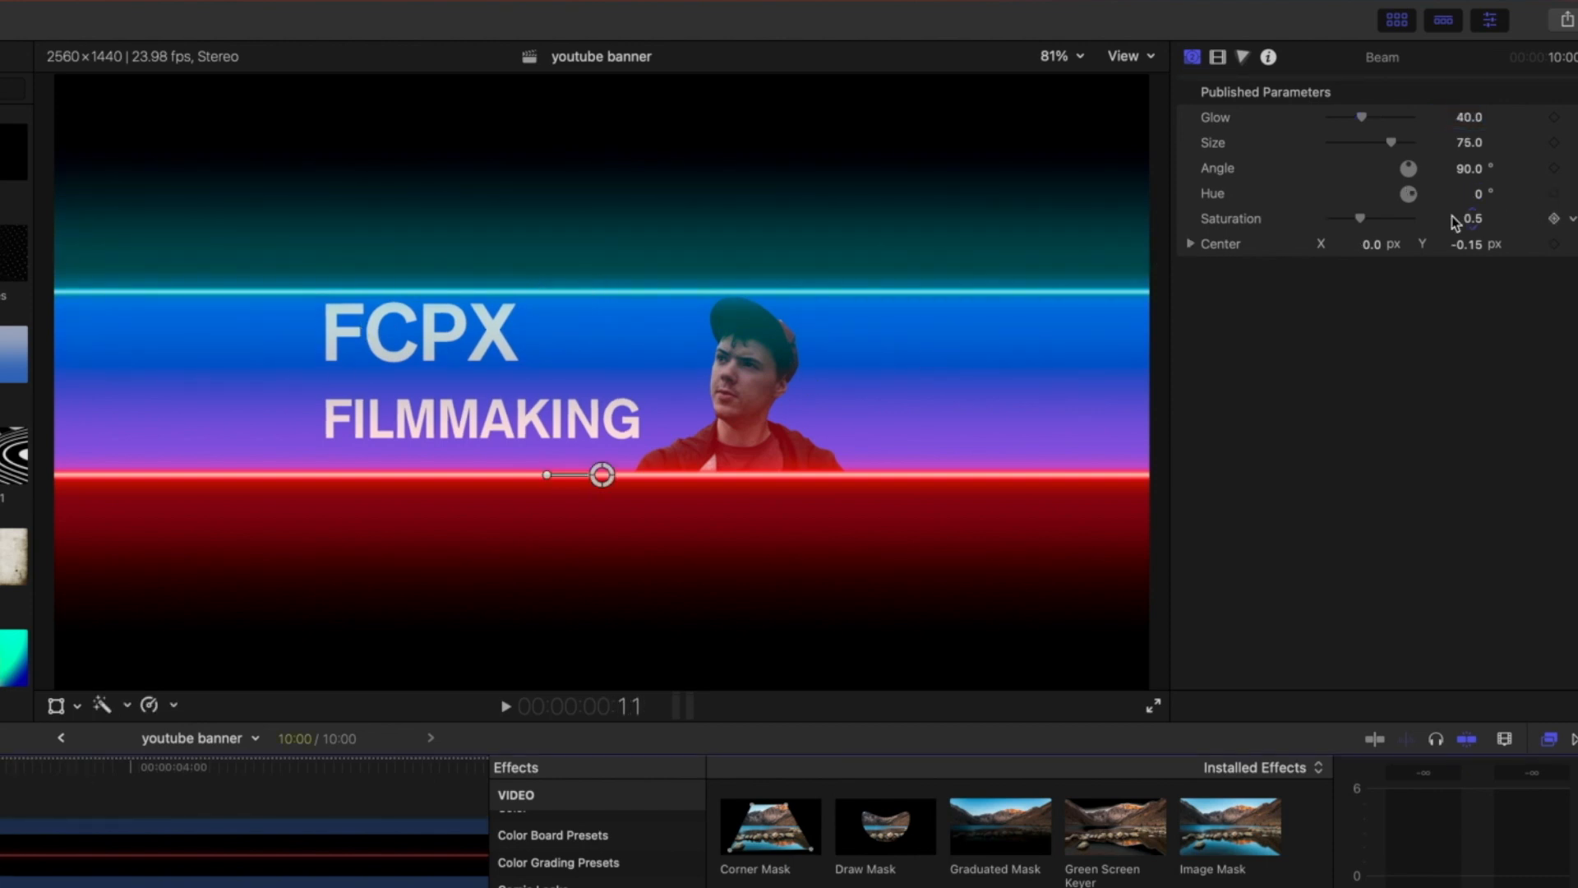
left_click_drag(1476, 196, 1476, 189)
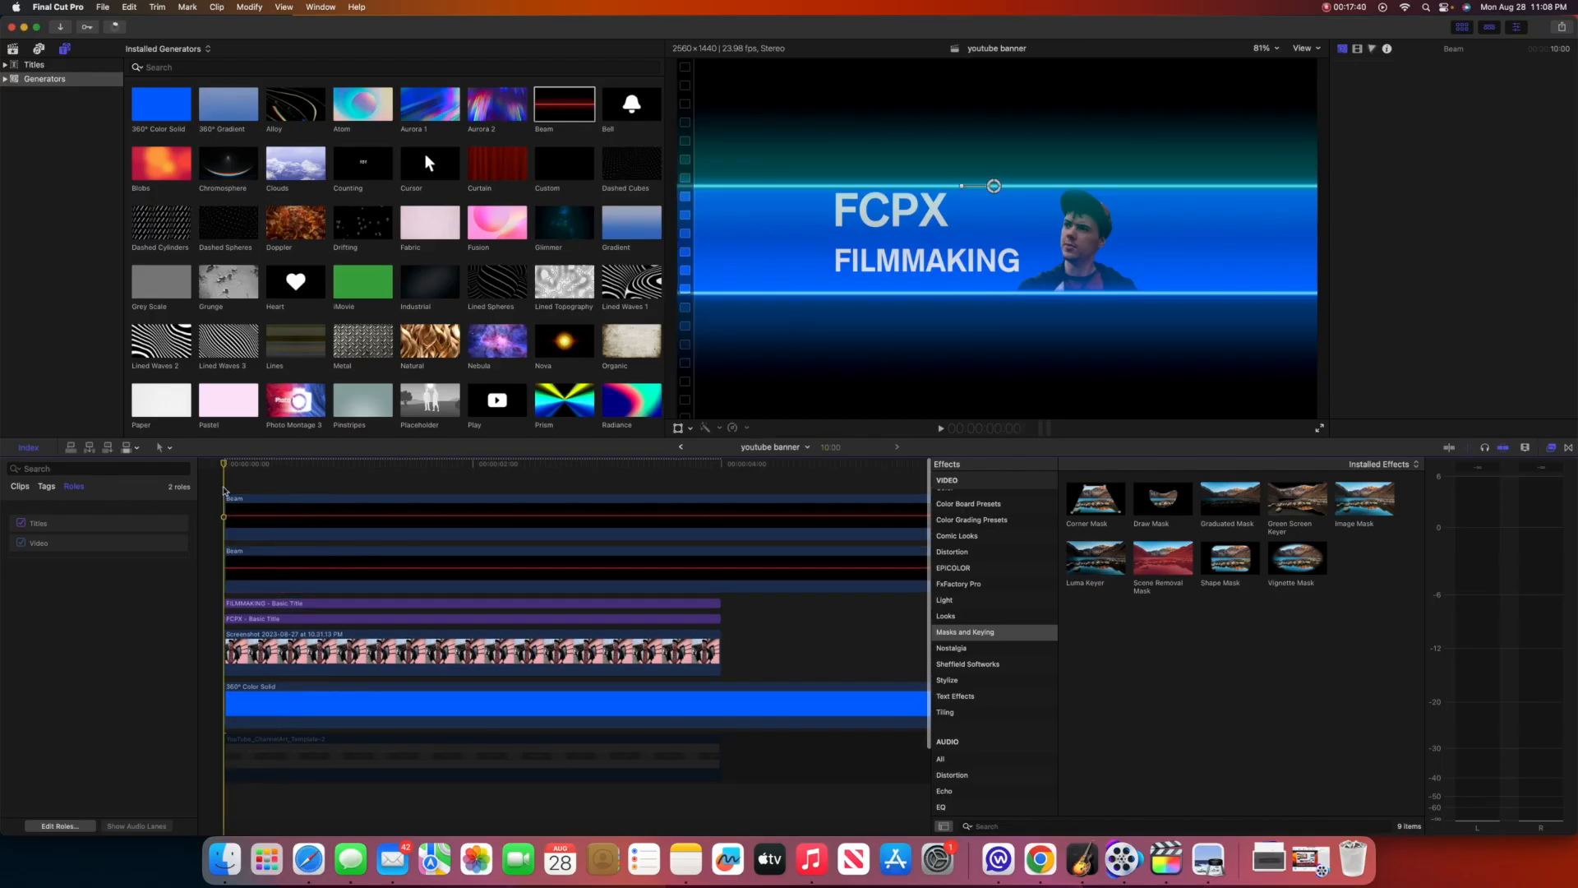
key("Home")
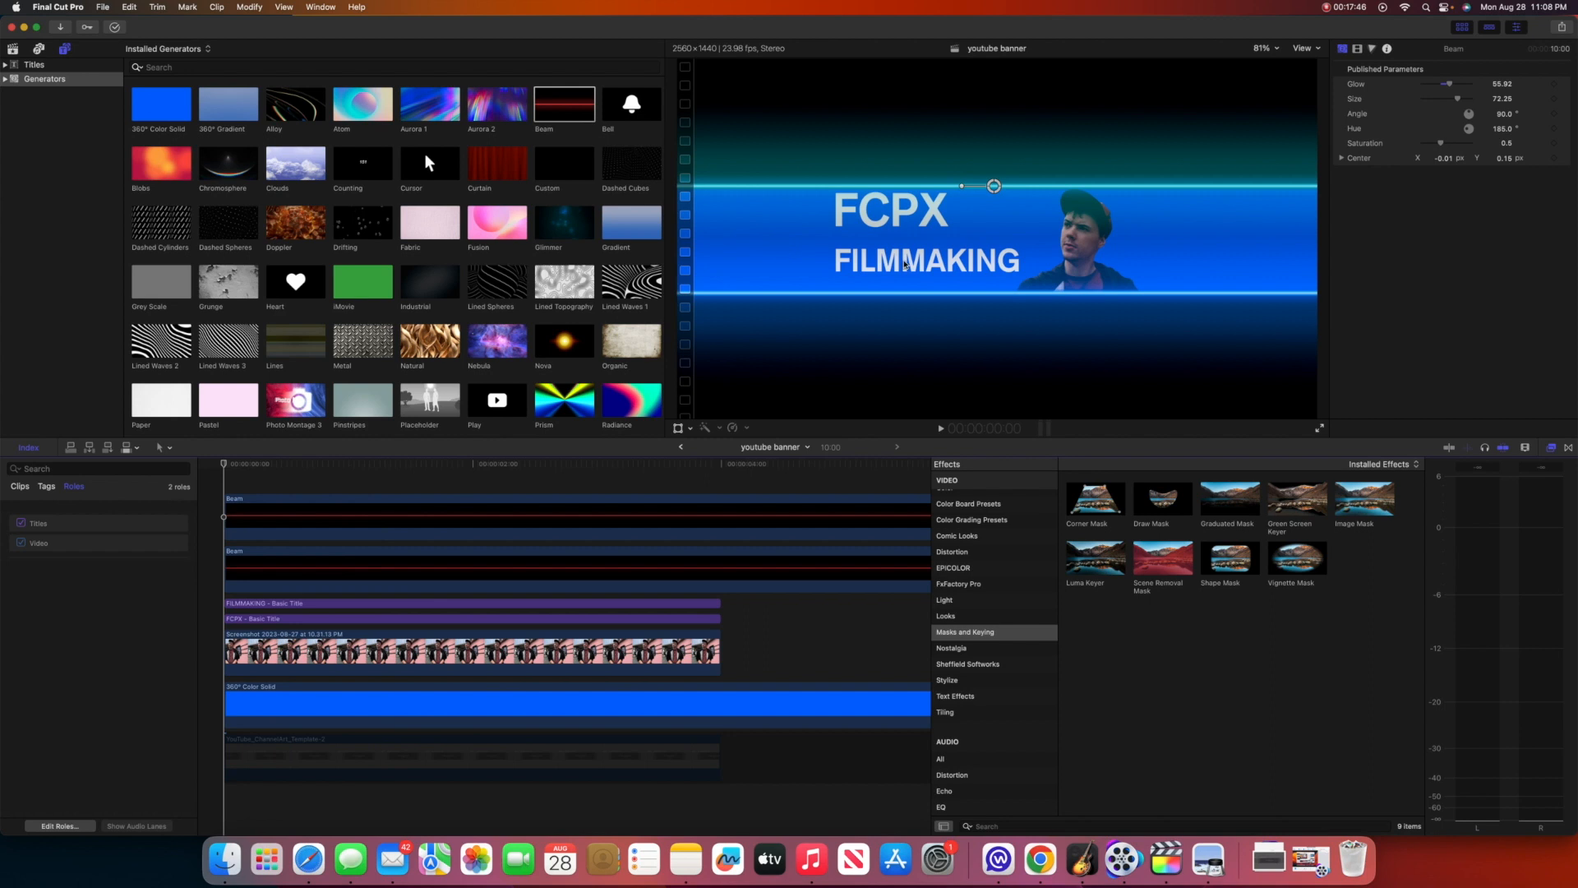
Step: Show the channel art template again to check the banner against its guides, and hide it once more
left_click(247, 752)
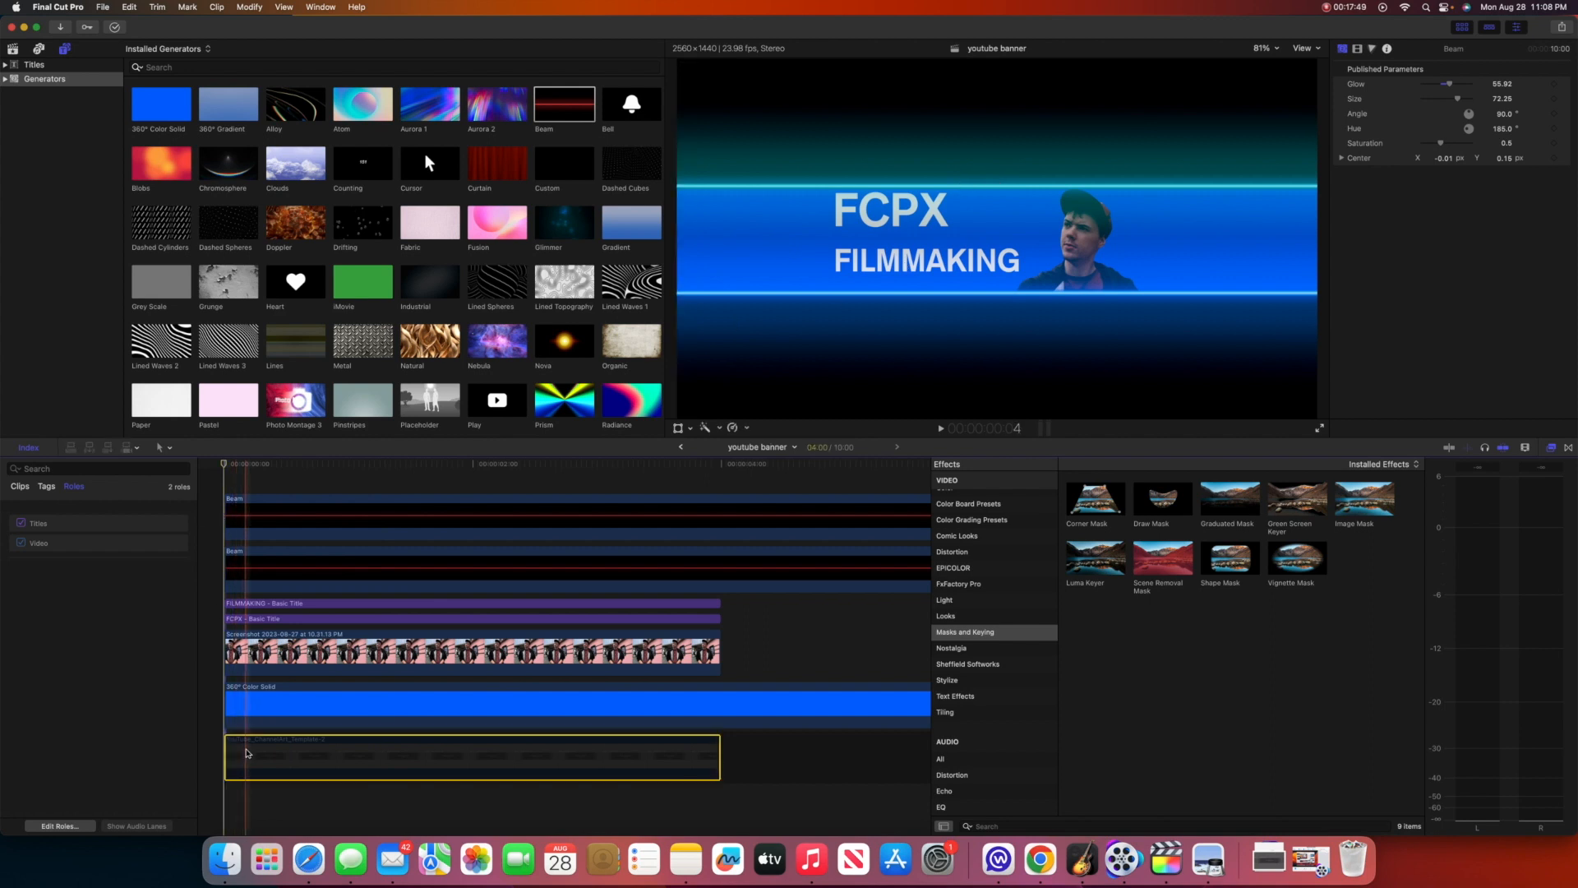
key("v")
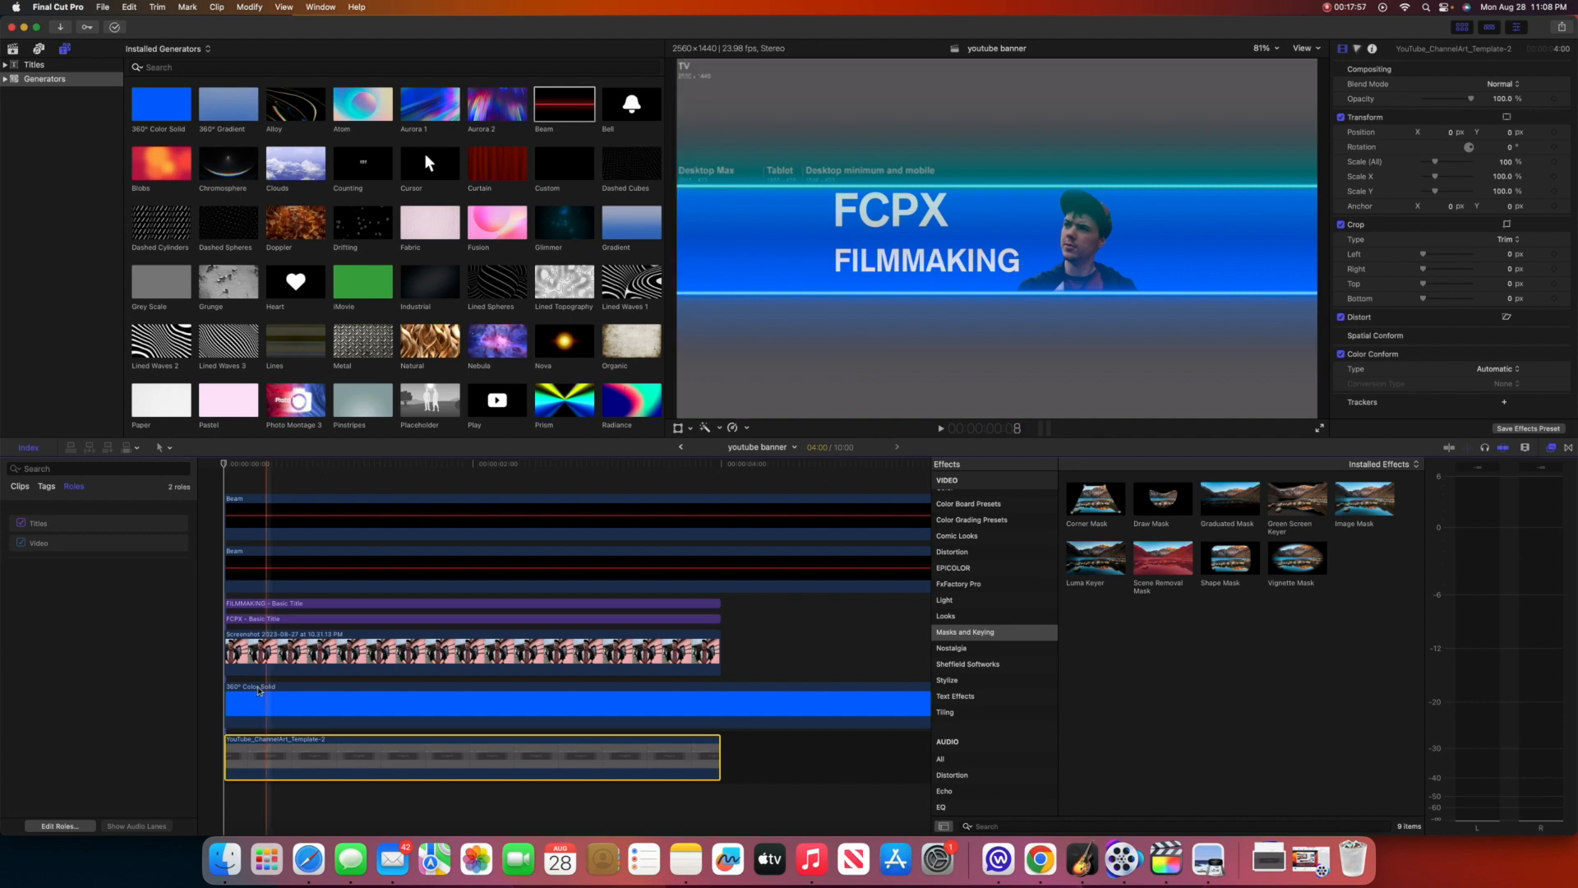
key("v")
left_click(228, 493)
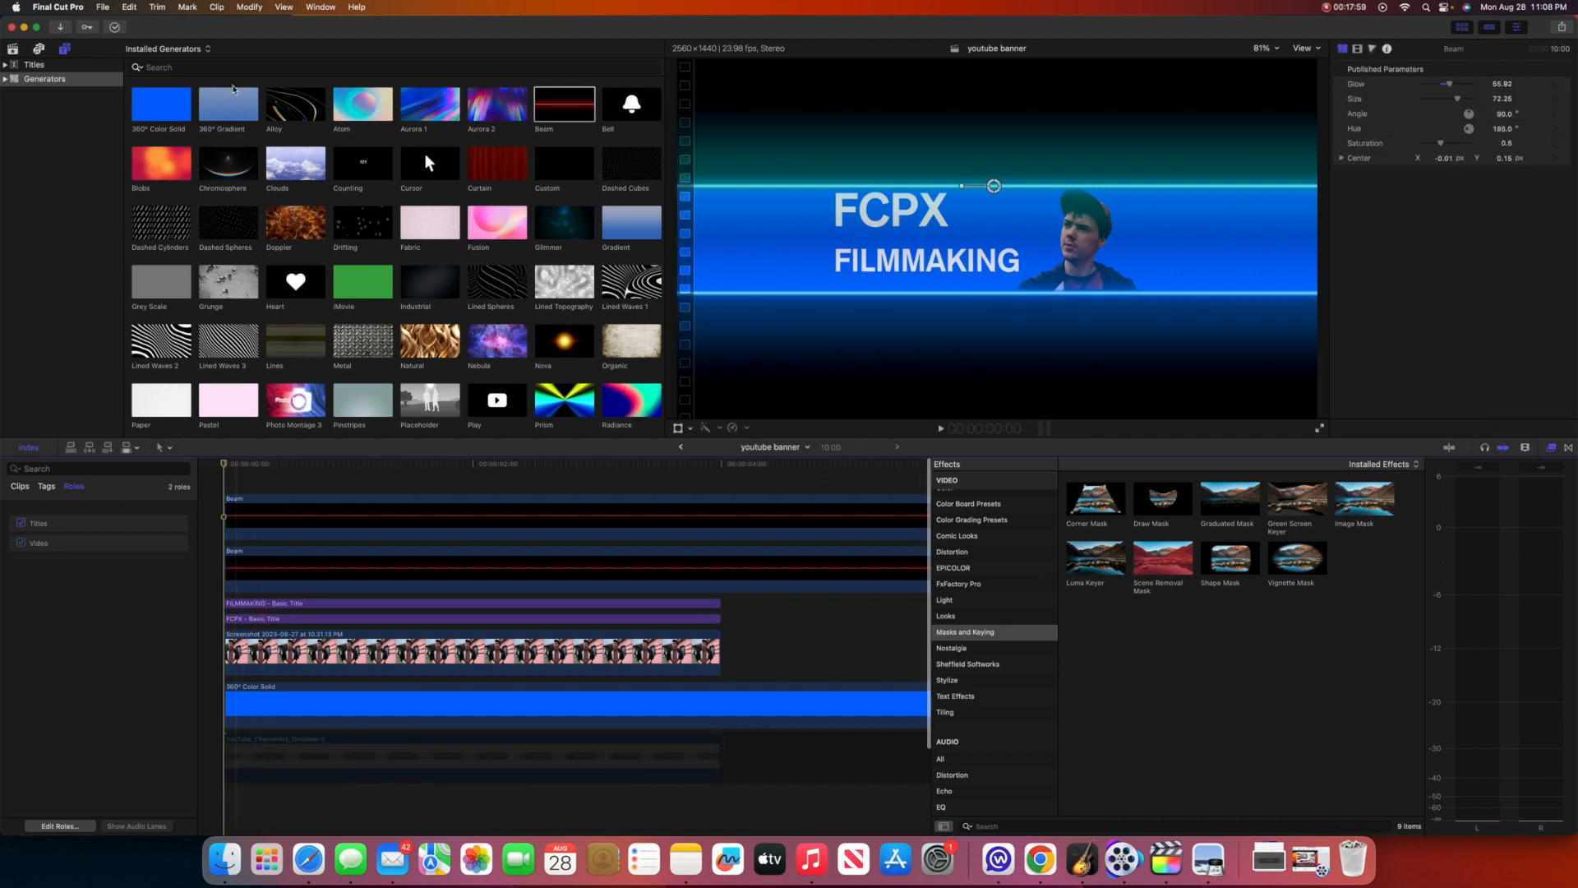
Step: Add a Save Current Frame preset to the list of share destinations
left_click(103, 8)
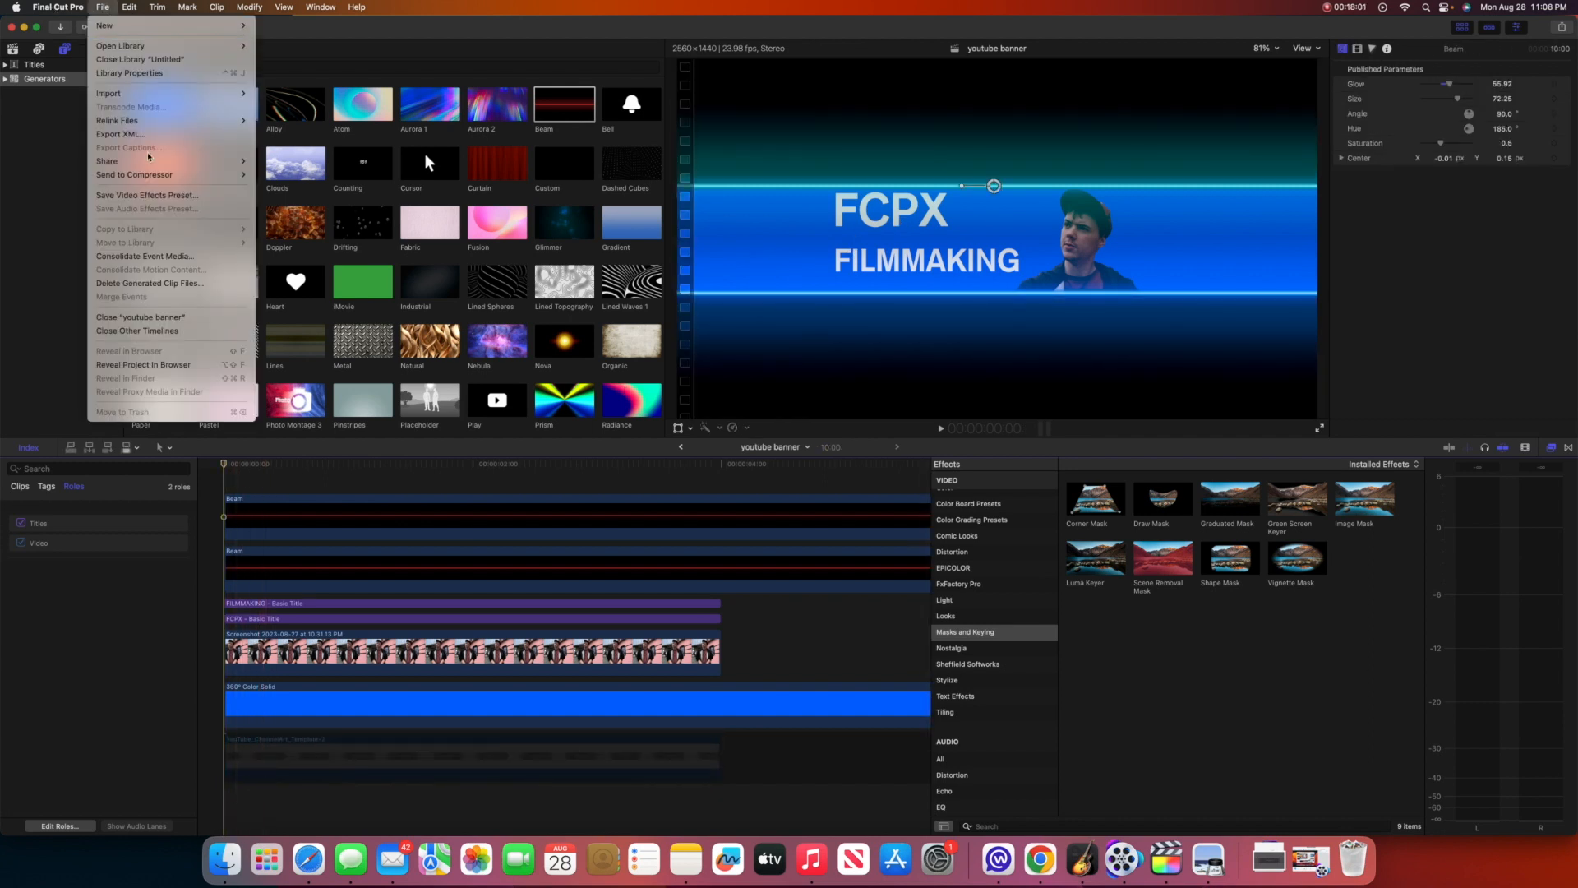
mouse_move(152, 161)
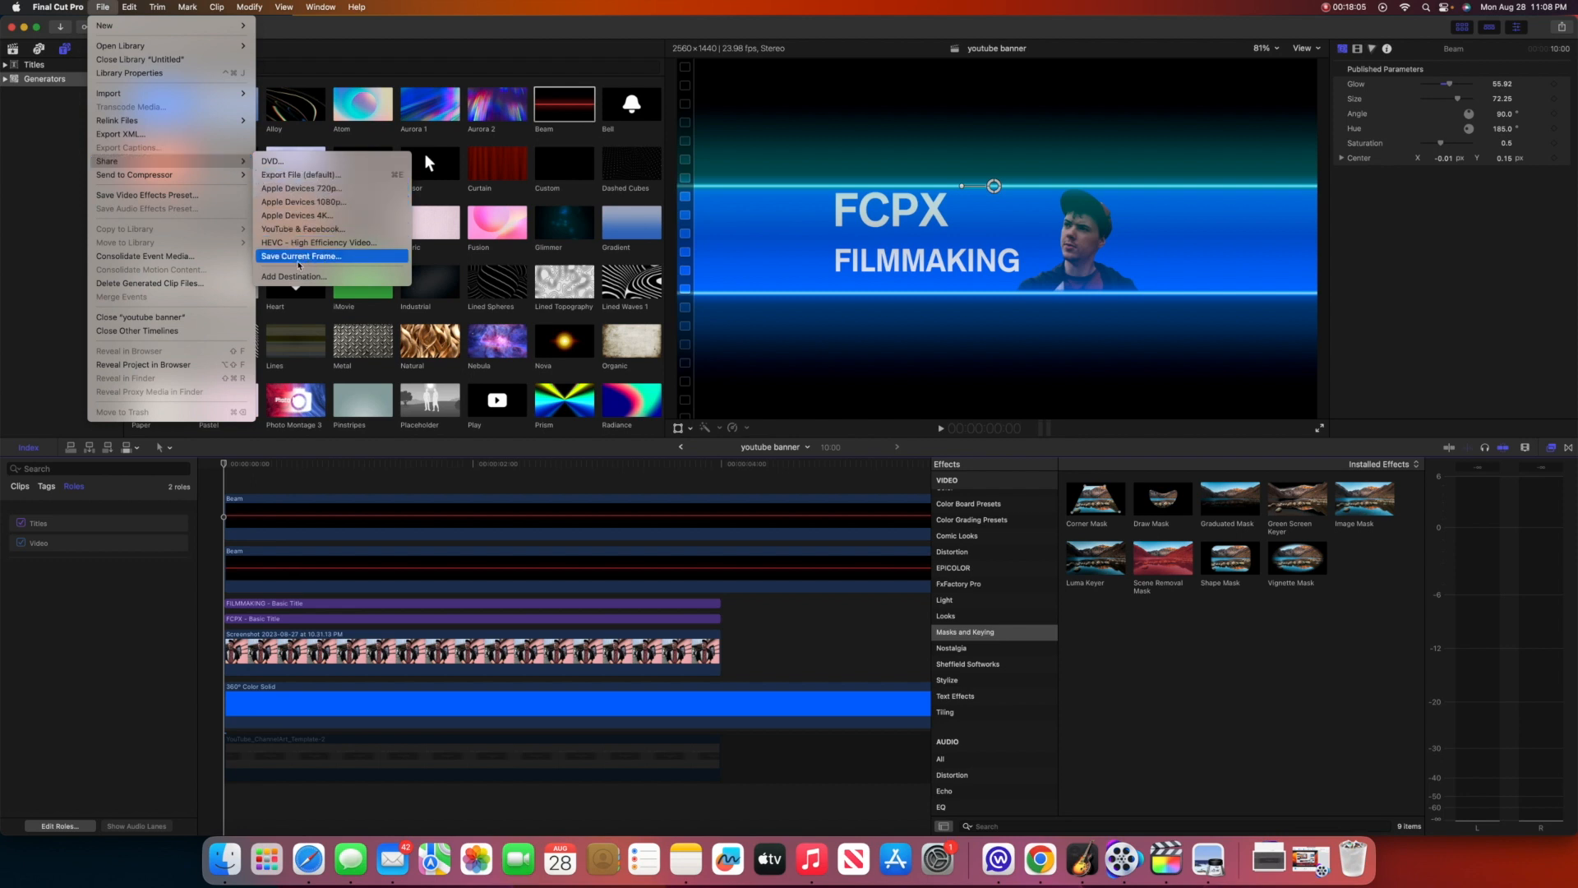
left_click(298, 277)
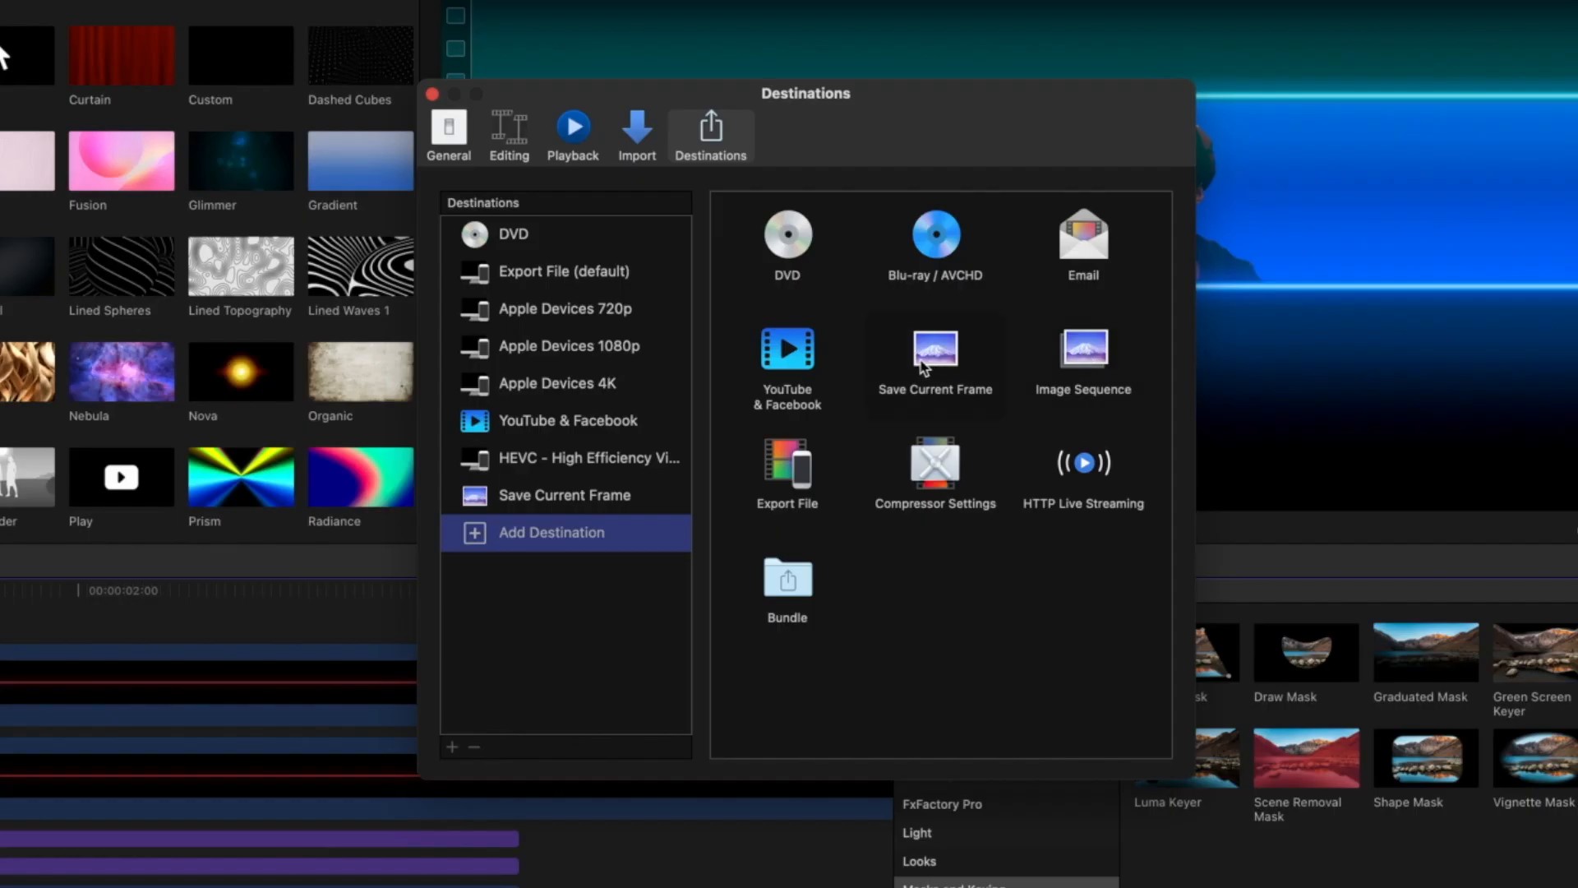
left_click_drag(927, 368, 567, 604)
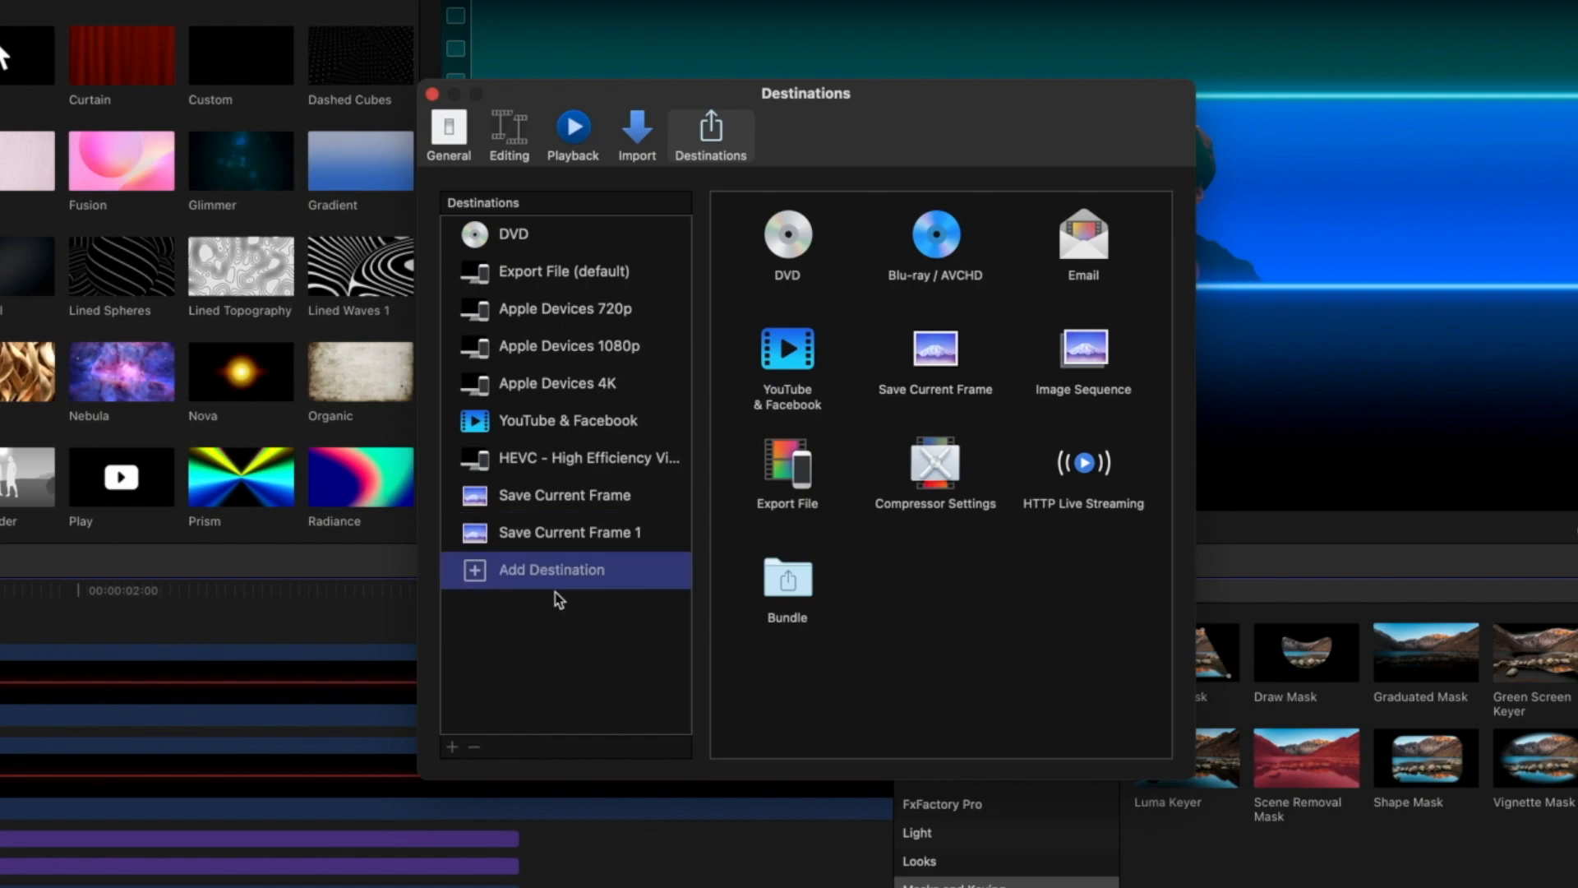
Step: Export the current frame as a JPEG image named youtube banner with the Save Current Frame destination
left_click(102, 7)
mouse_move(205, 161)
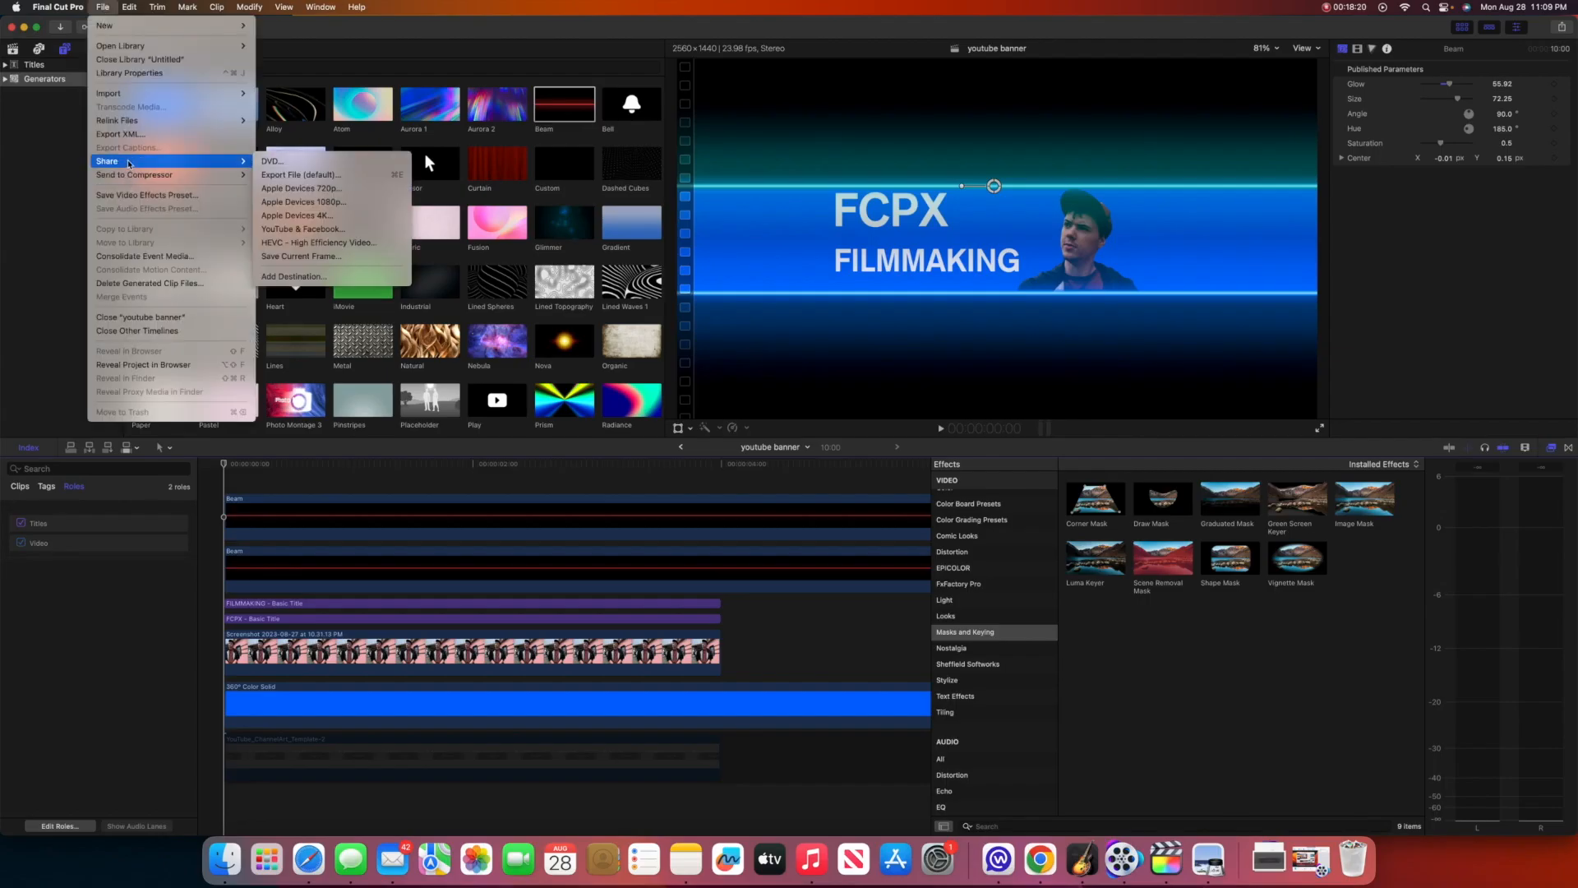
left_click(312, 256)
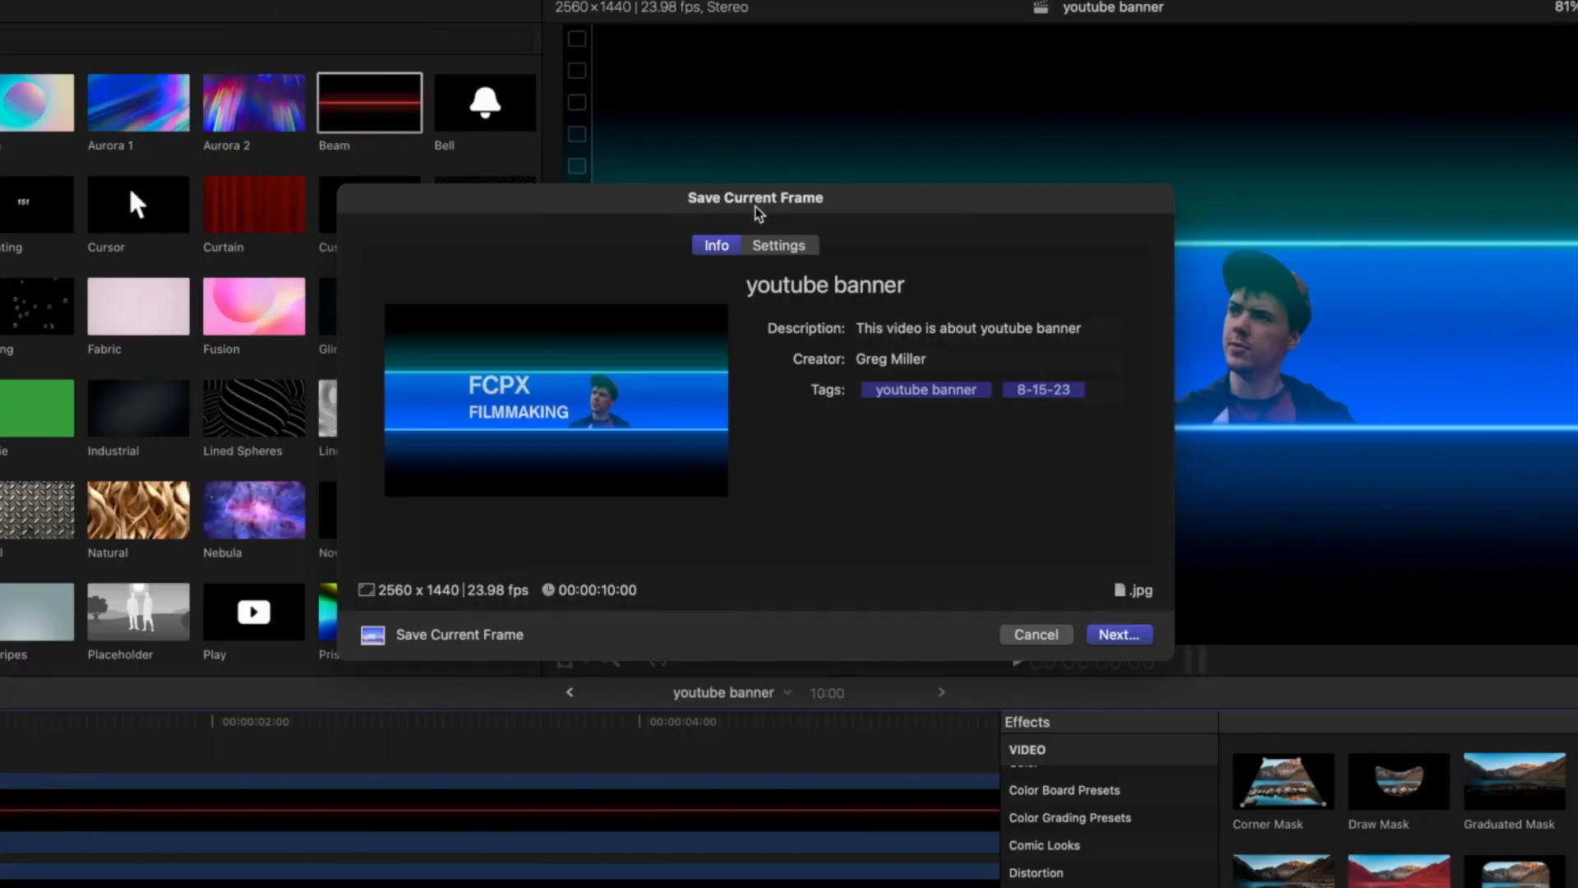
left_click(781, 244)
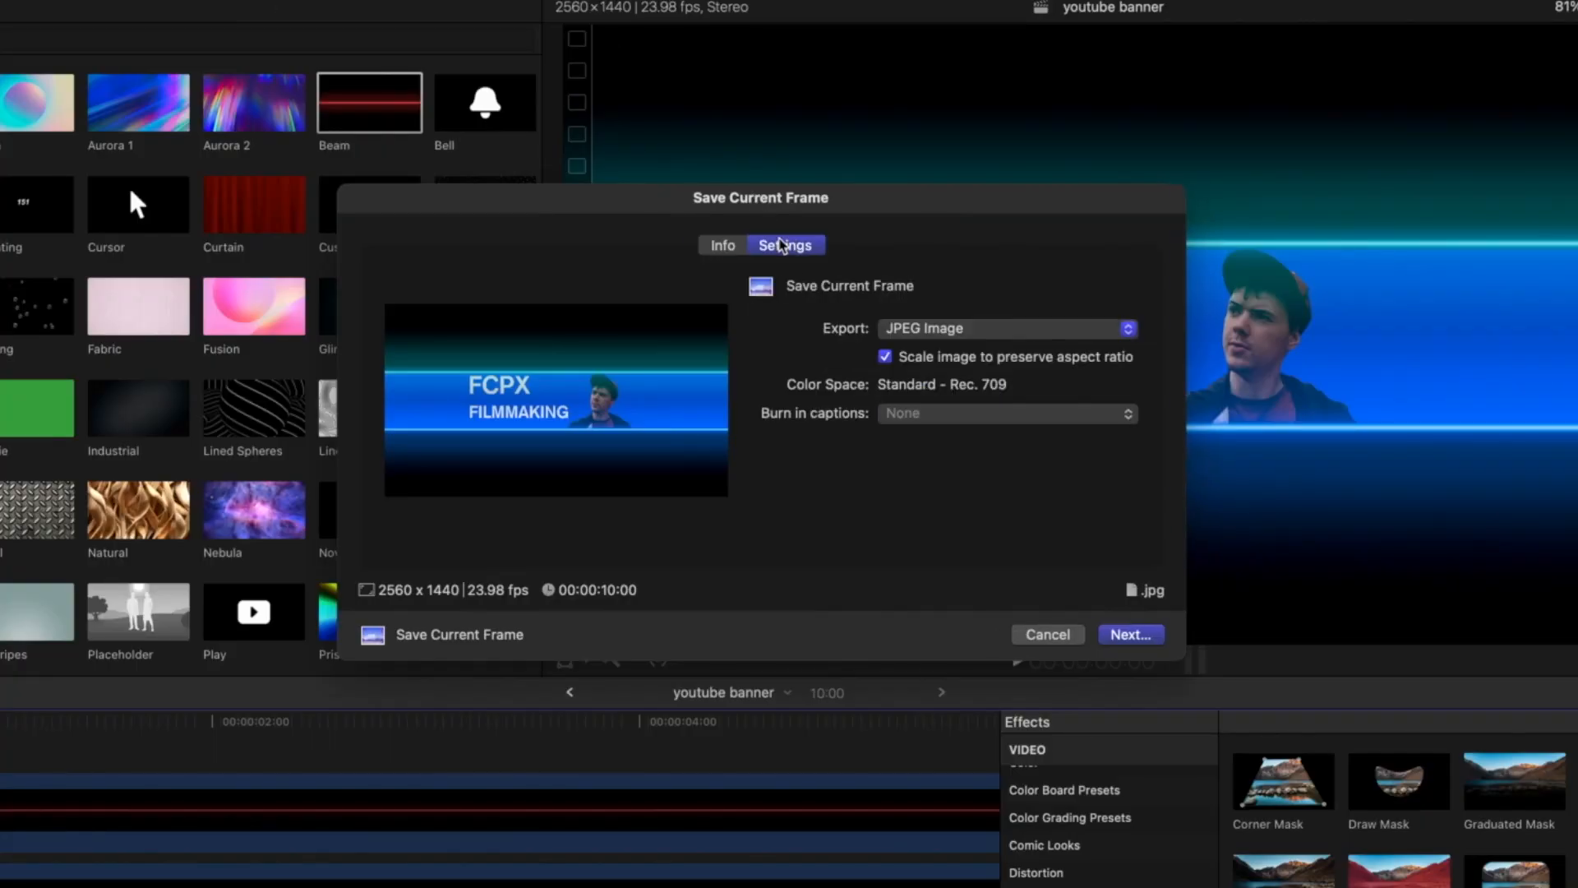
left_click(978, 337)
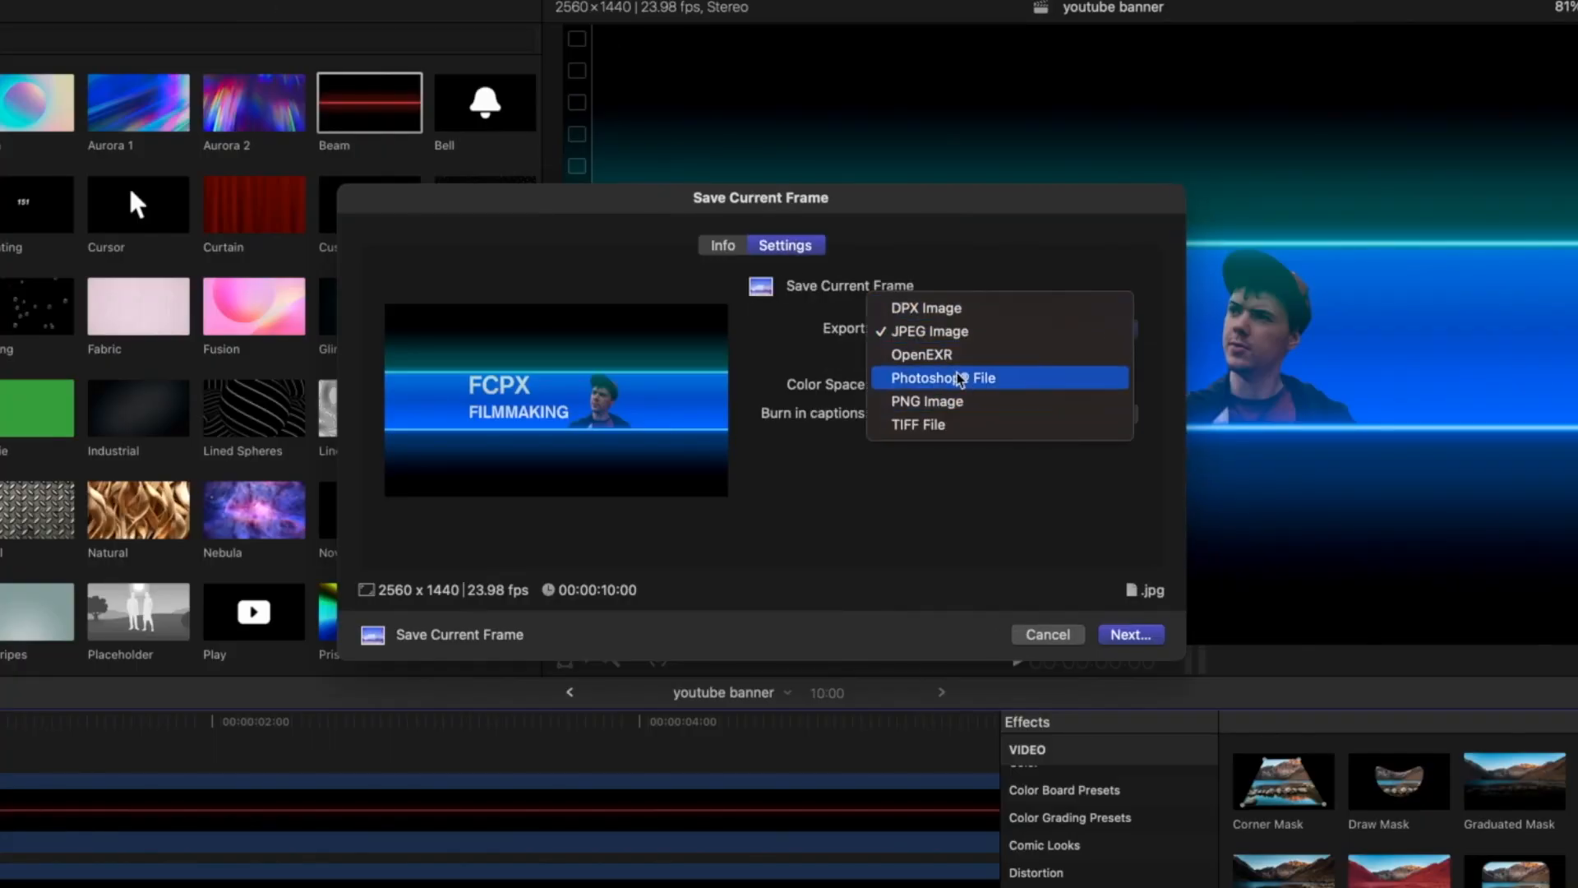
left_click(931, 332)
left_click(727, 247)
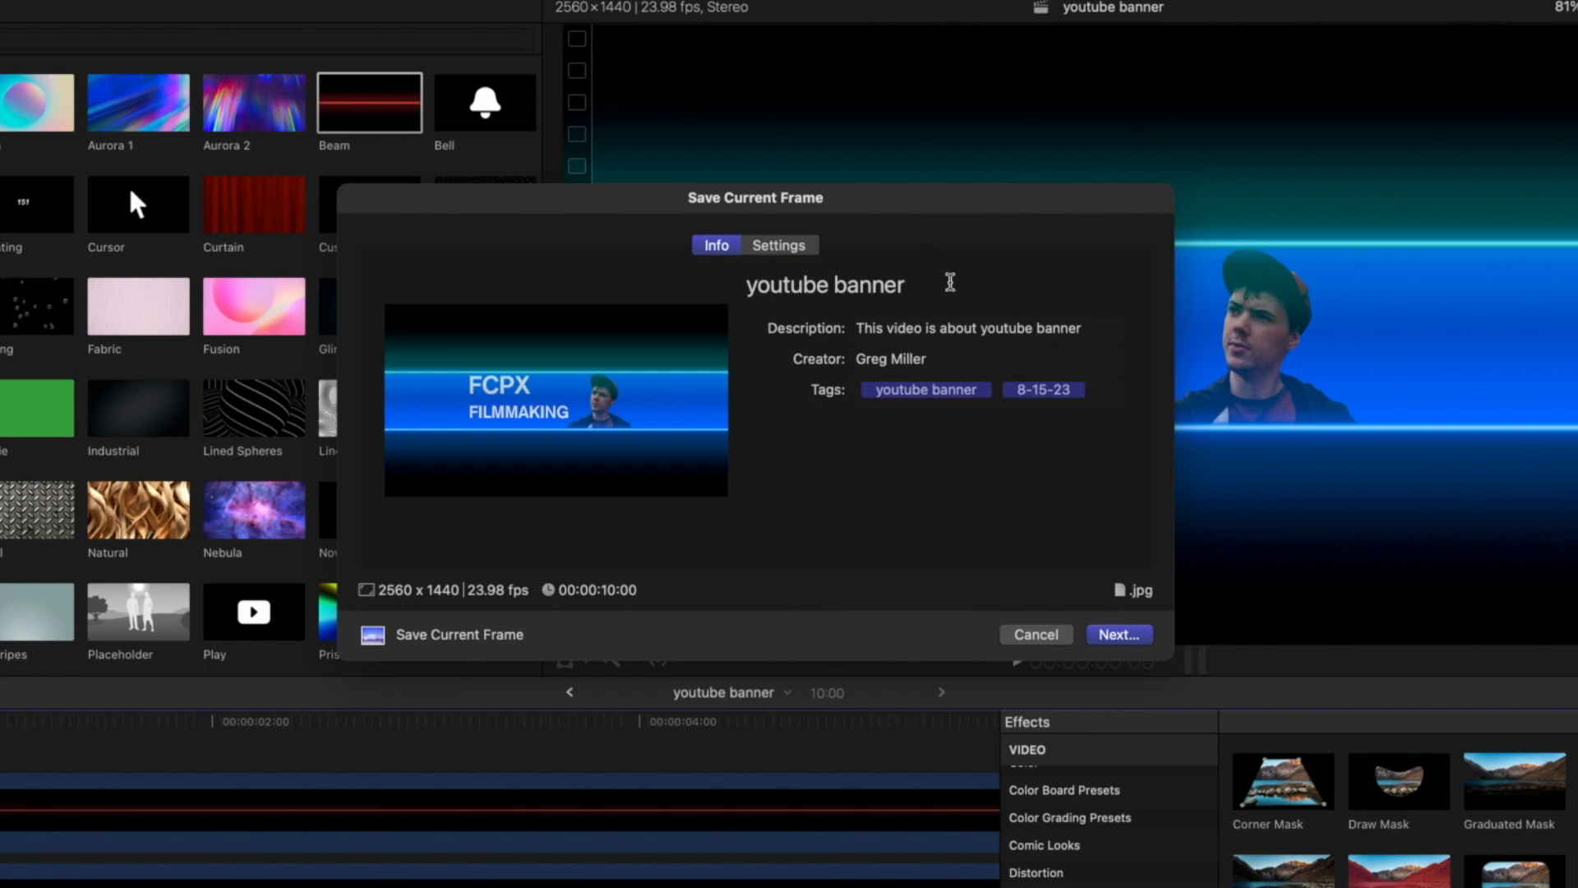
key("Return")
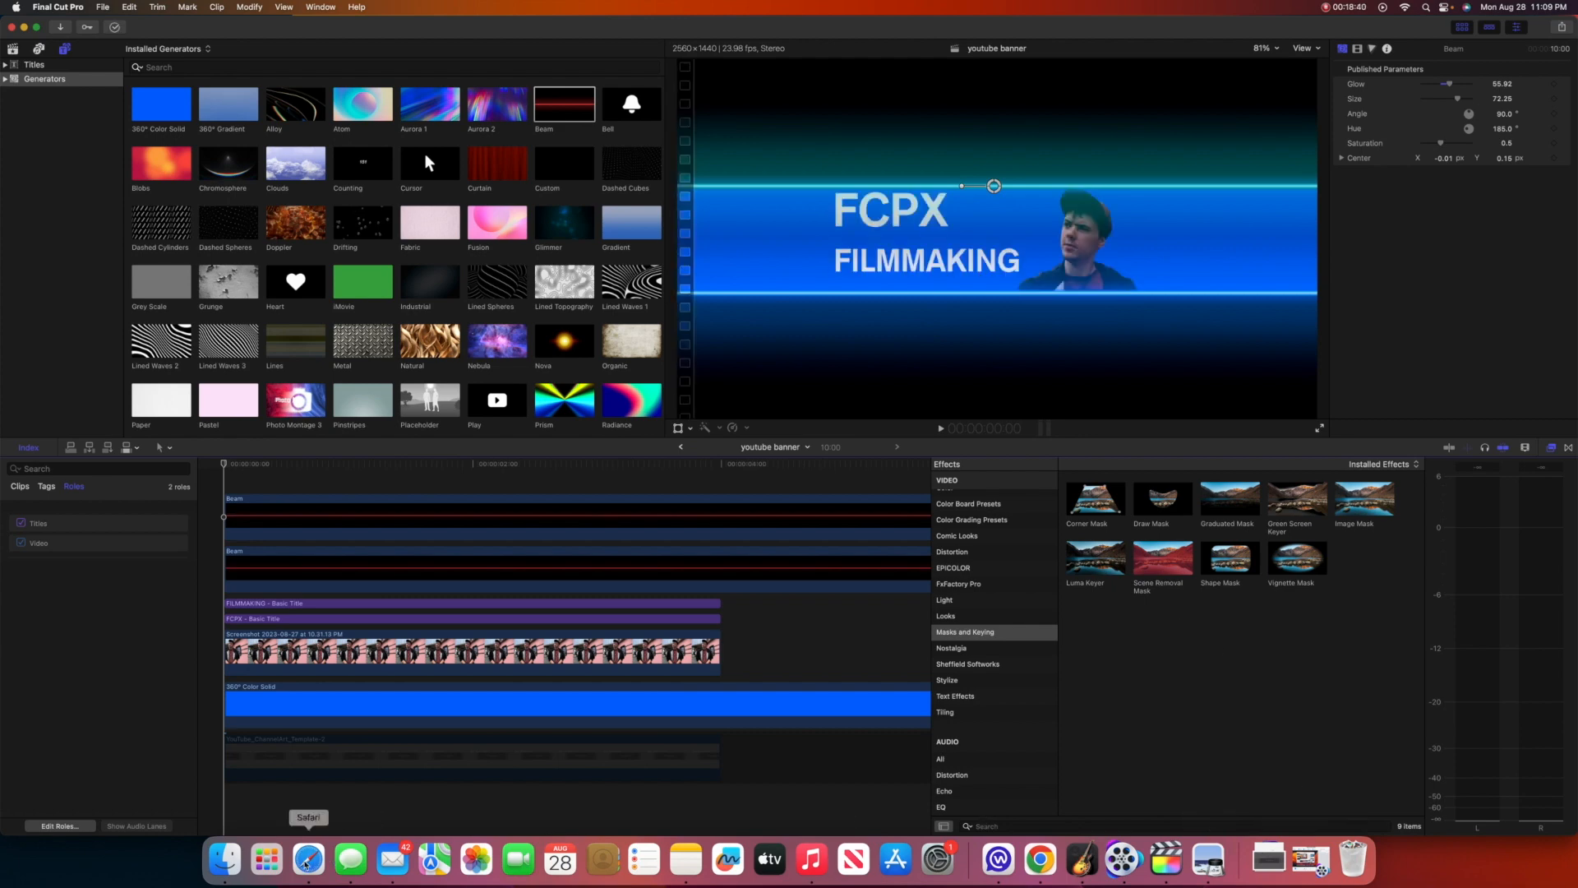
Step: Switch to Safari and open the account's own YouTube channel page to check the banner
left_click(332, 863)
left_click(1549, 49)
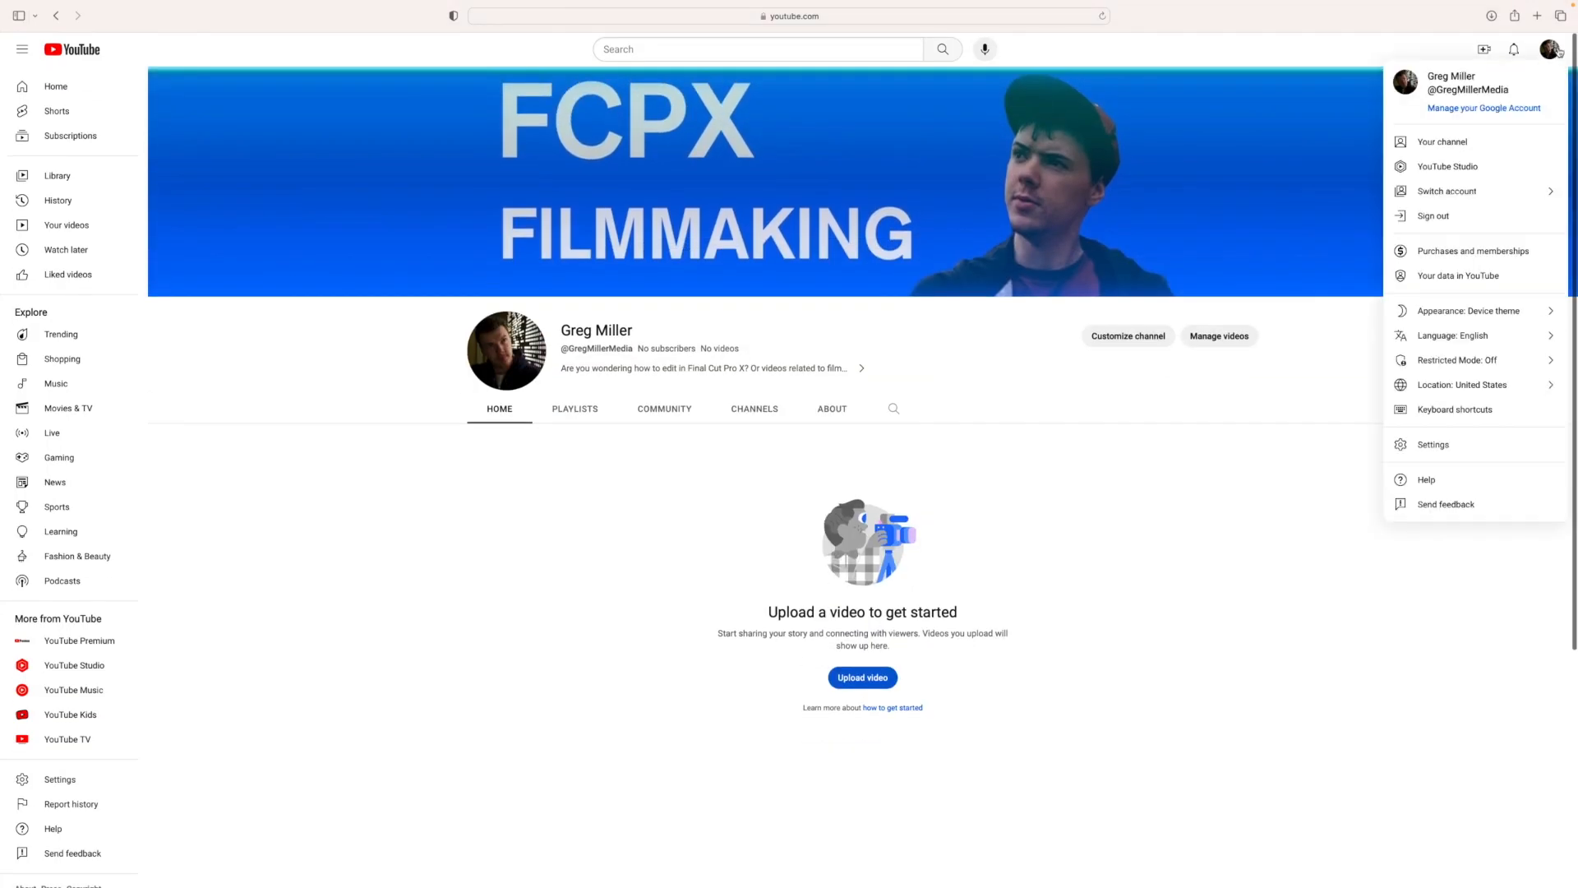
left_click(1451, 141)
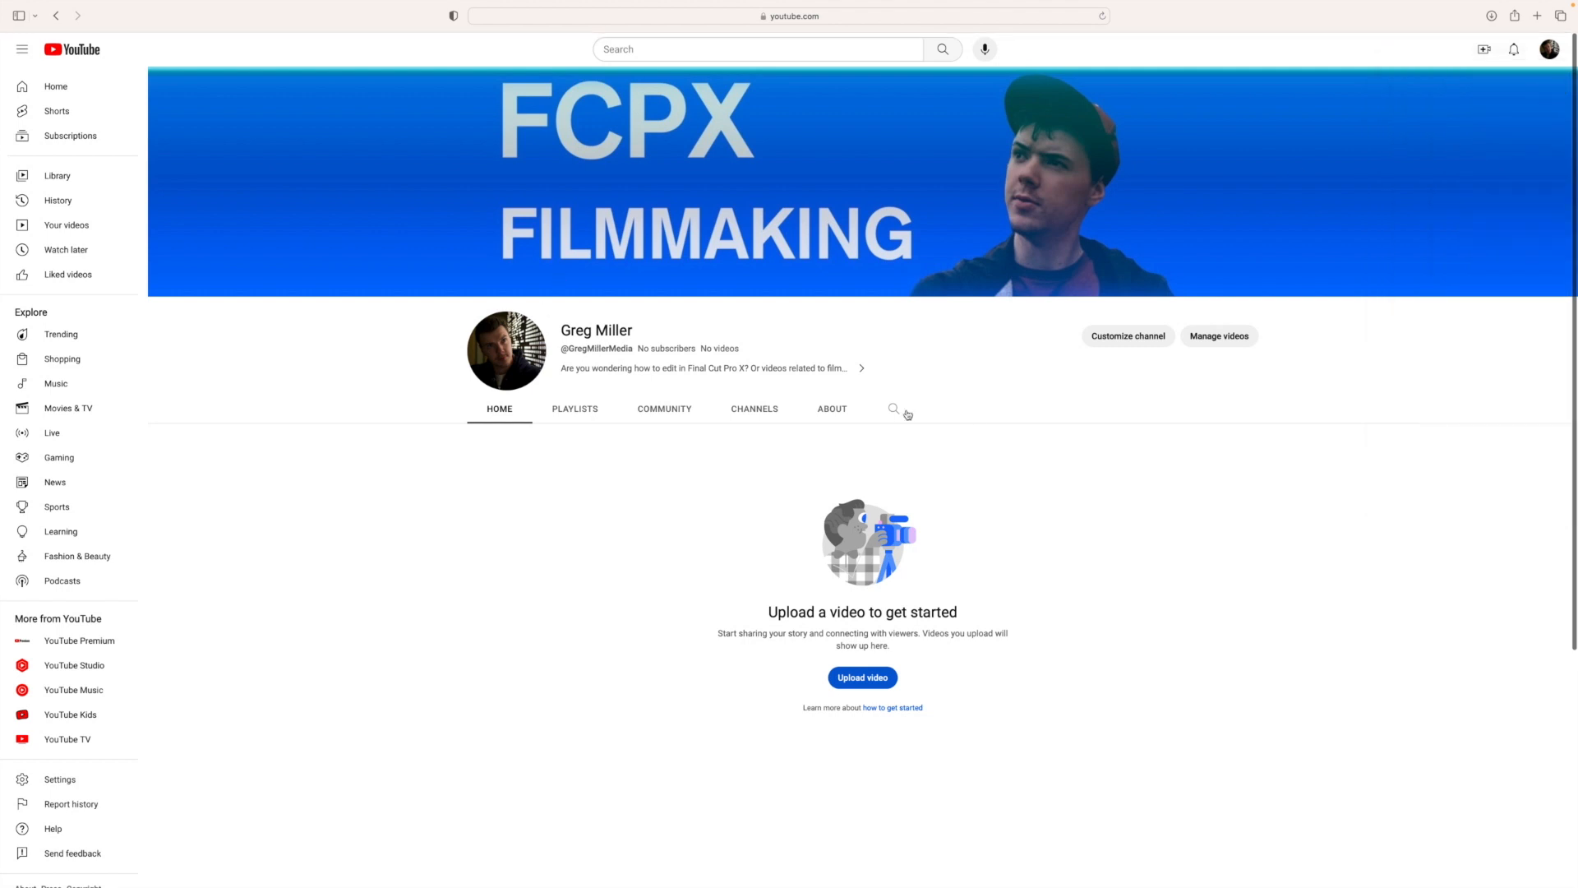
Step: Replace the banner image in the channel's branding customization with youtube banner.jpg from the Desktop, keeping the default crop
left_click(1122, 344)
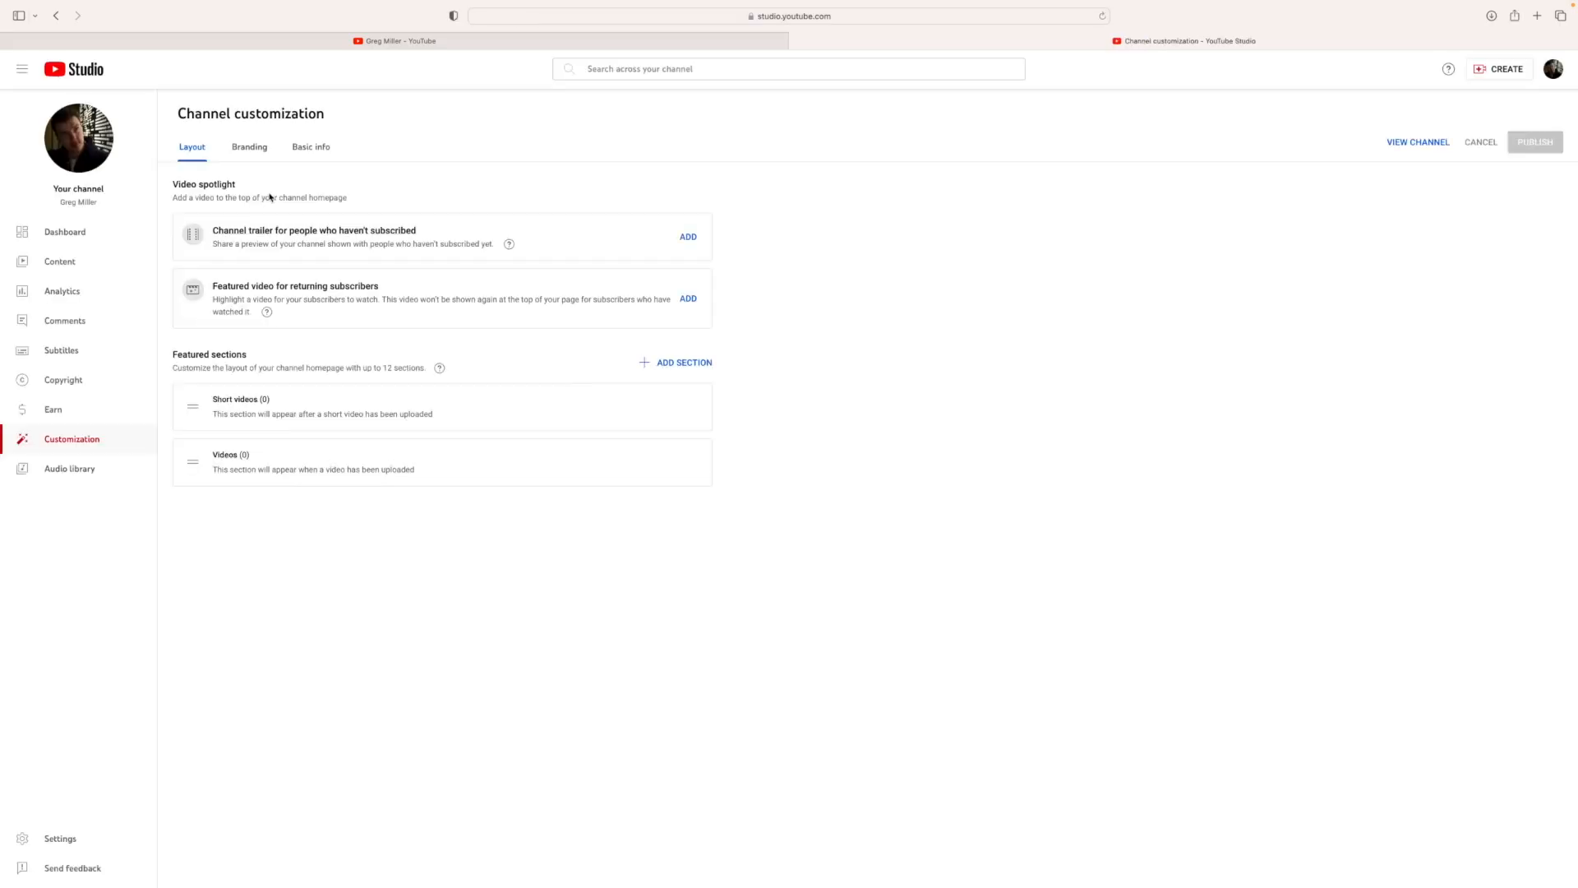
left_click(234, 156)
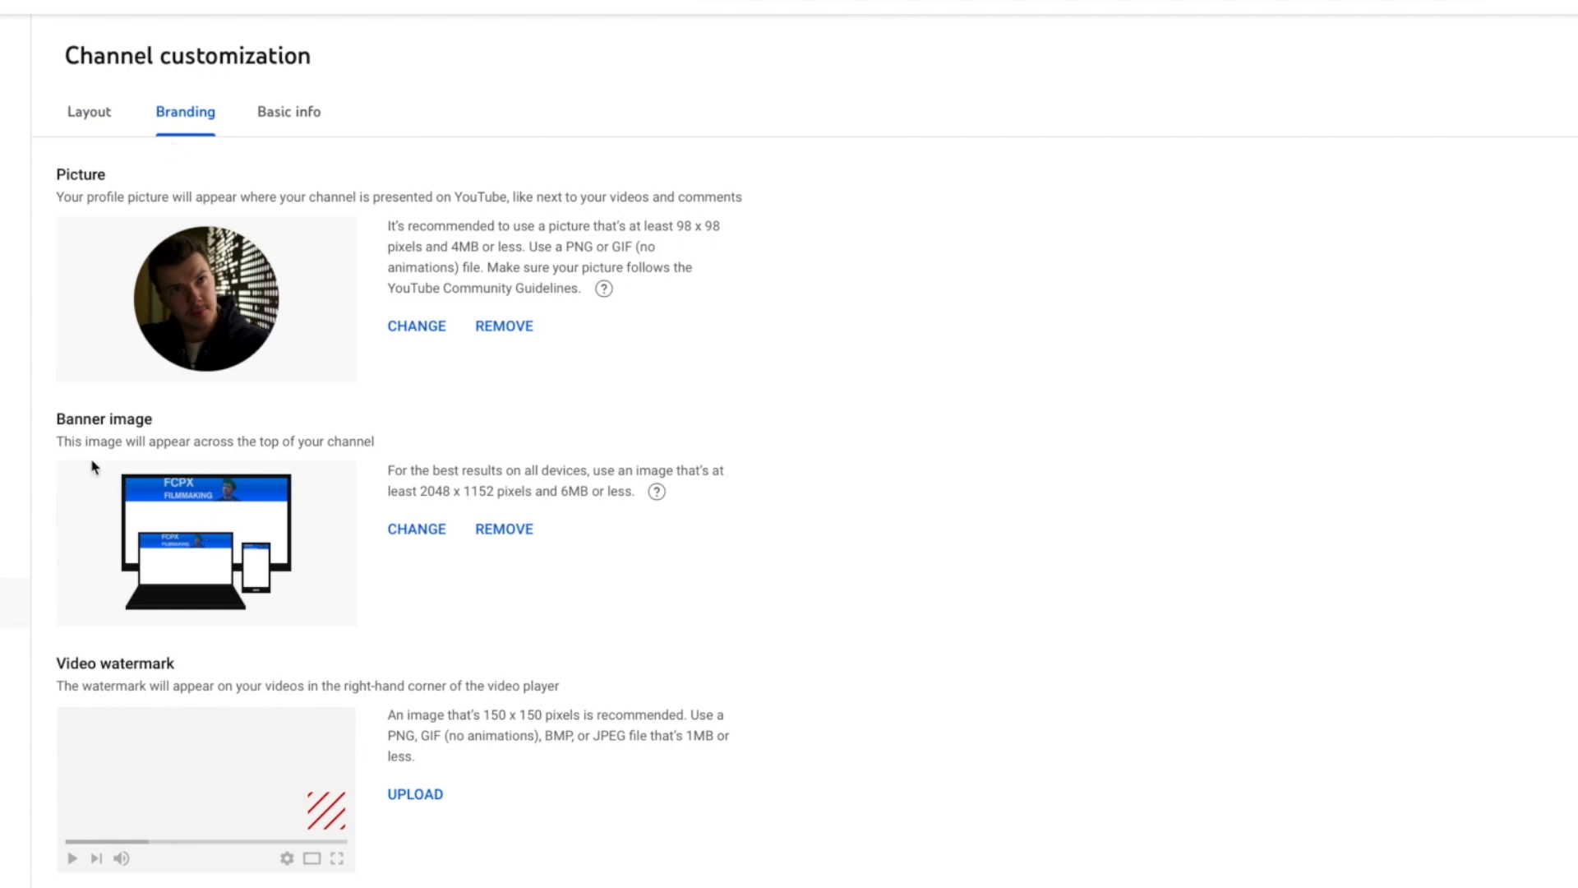
left_click(416, 530)
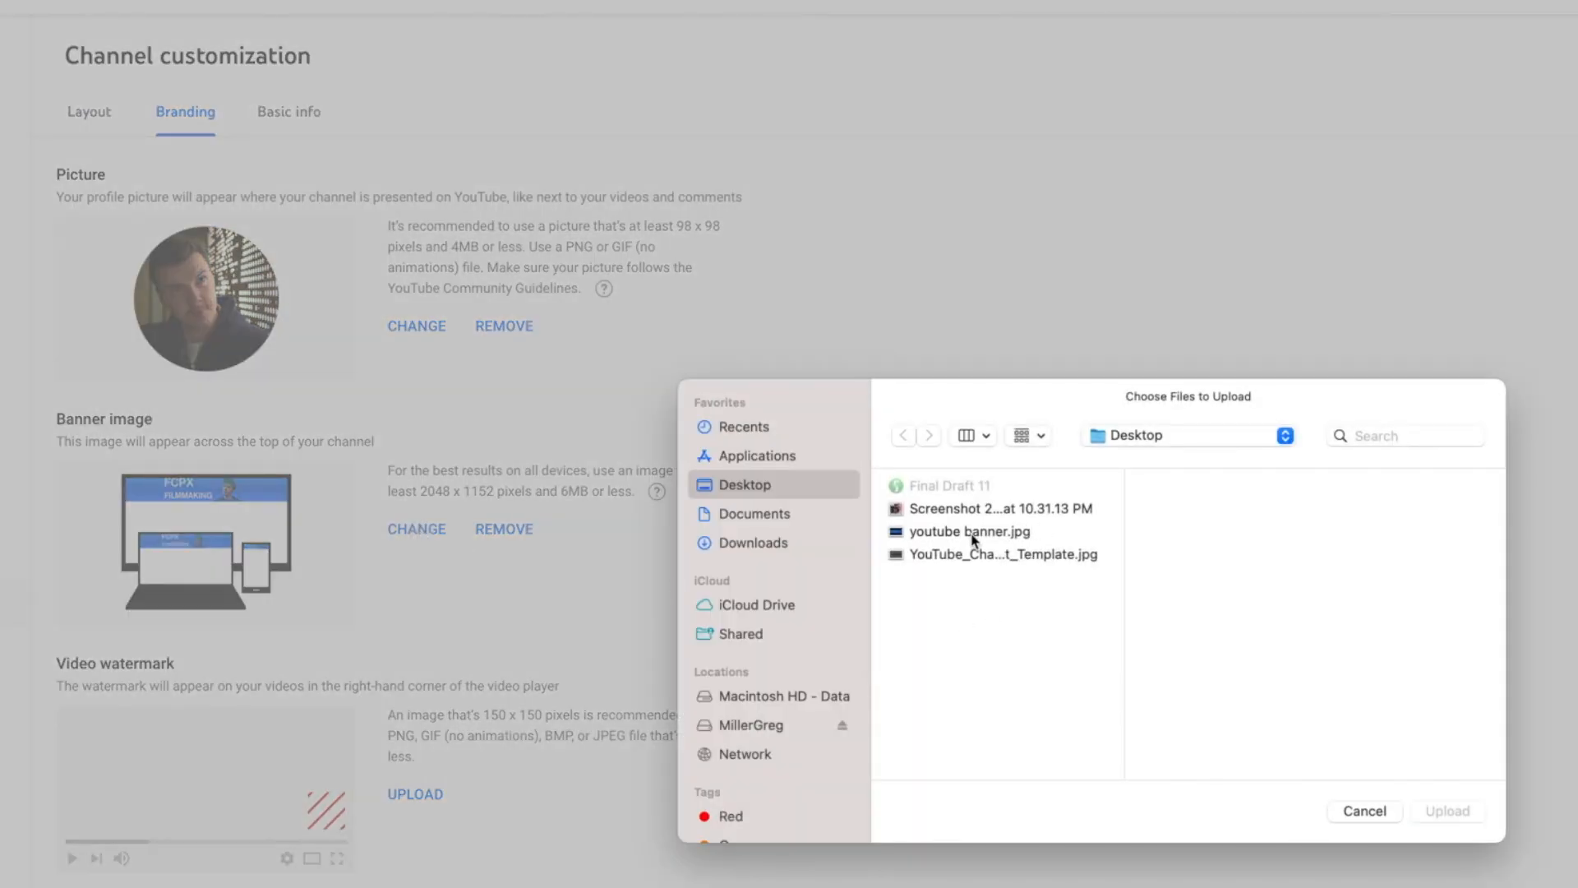
left_click(968, 533)
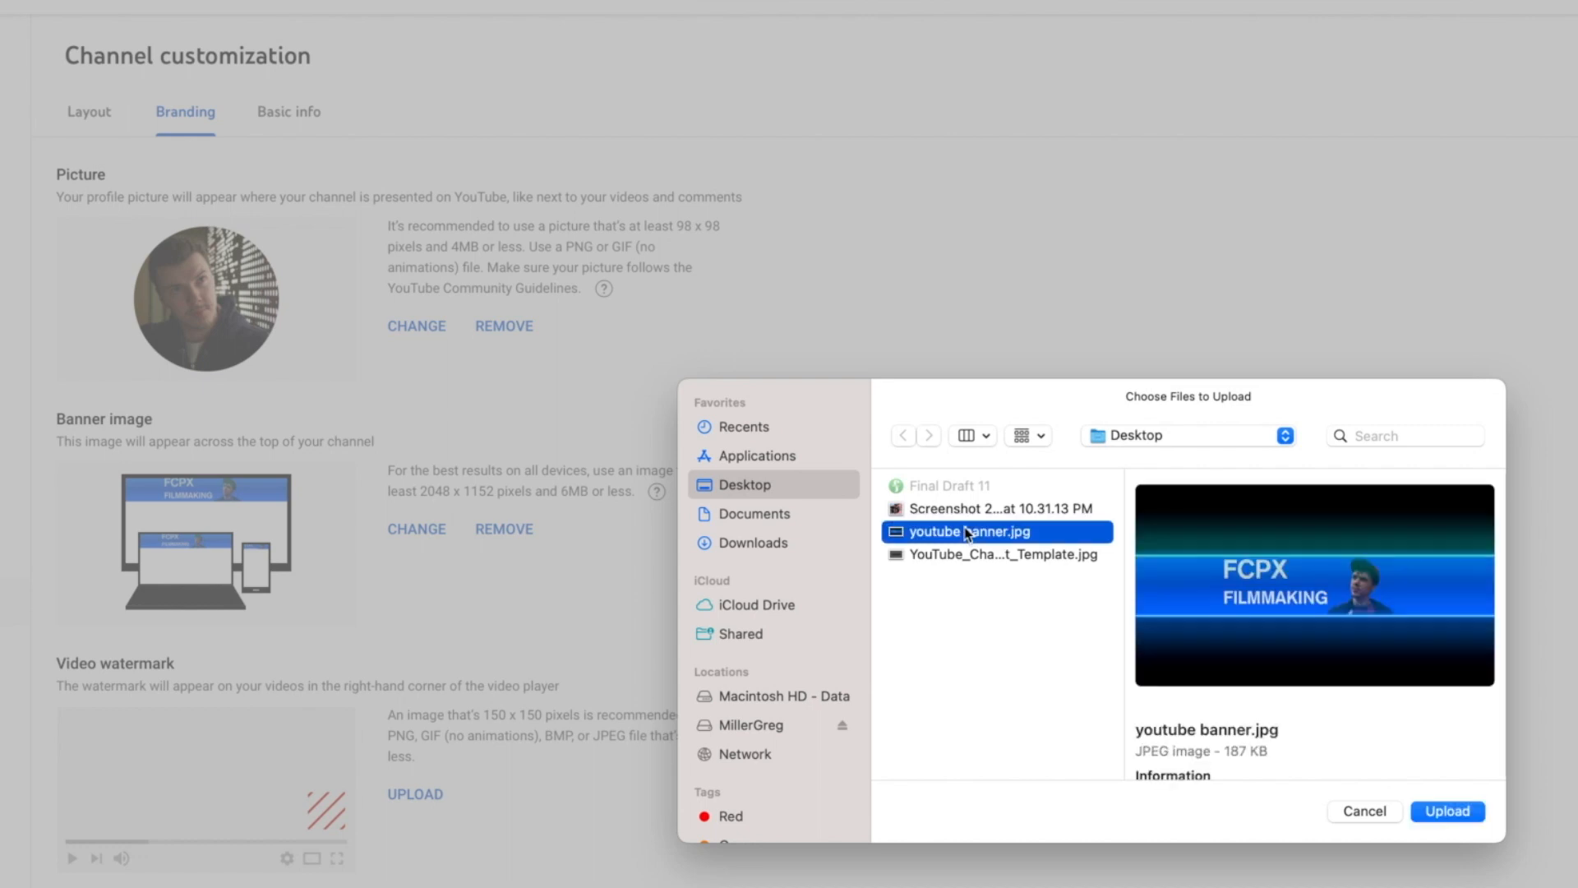
left_click(1447, 811)
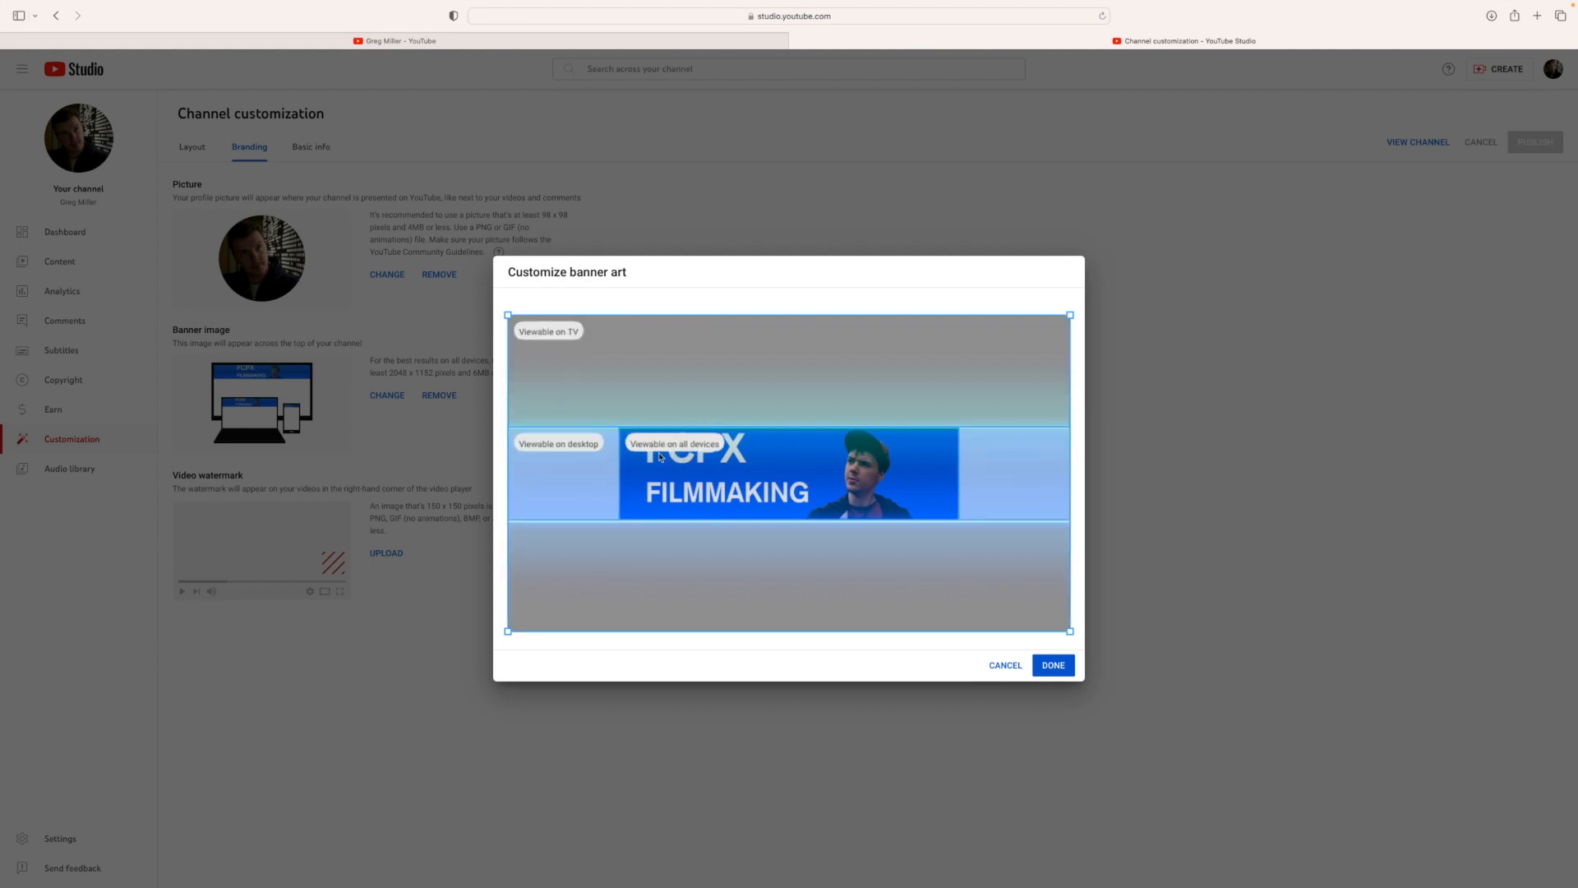
left_click(1053, 664)
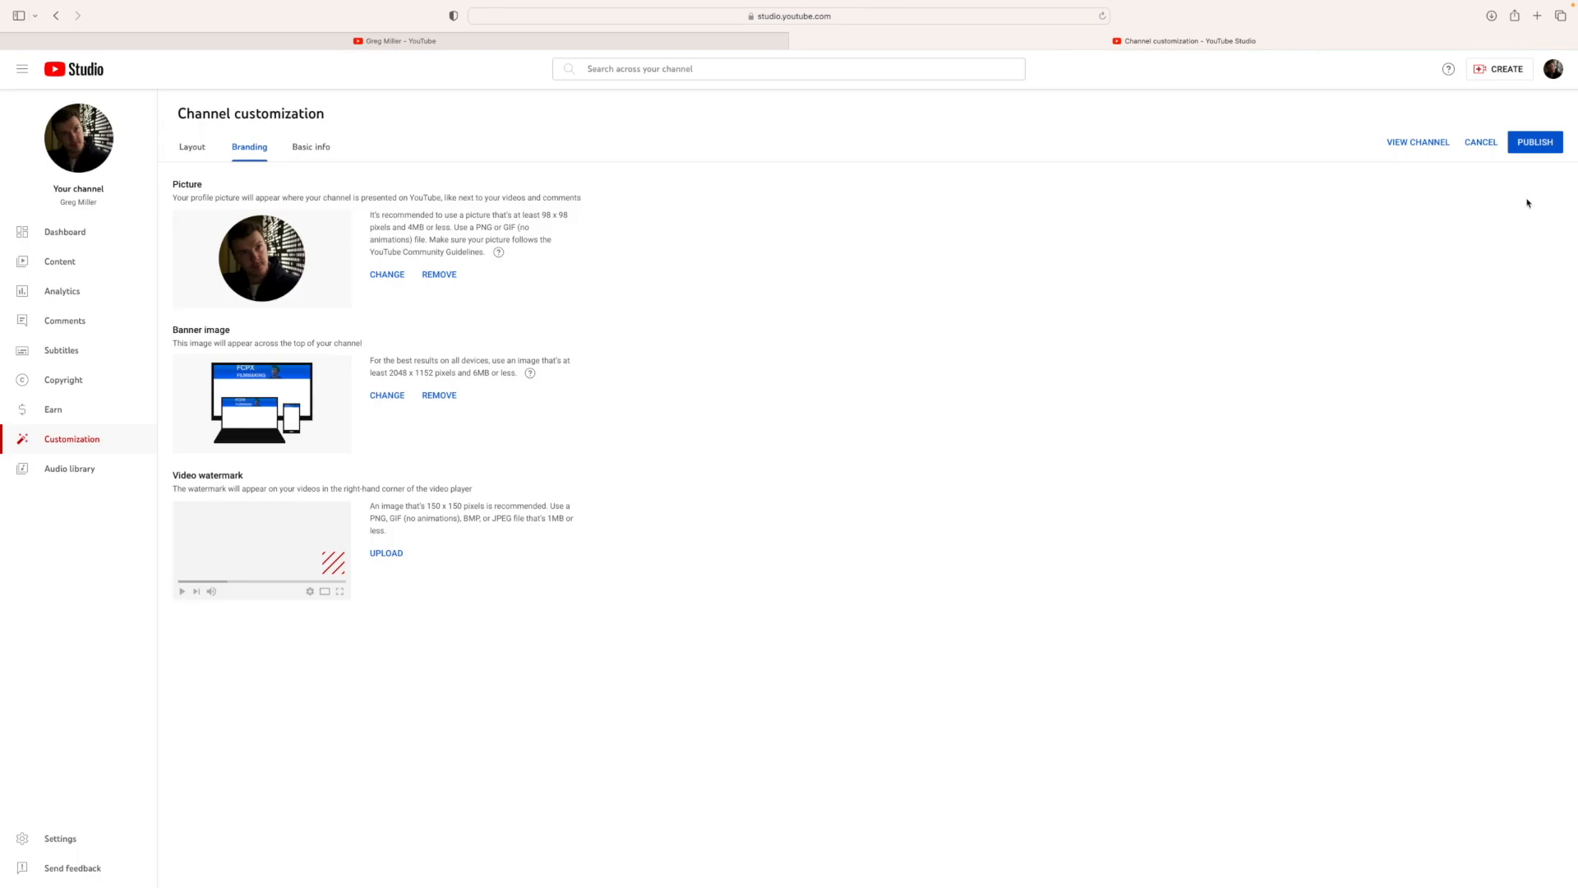
Step: Publish the channel customization changes and open the channel page to view the new banner
left_click(1532, 148)
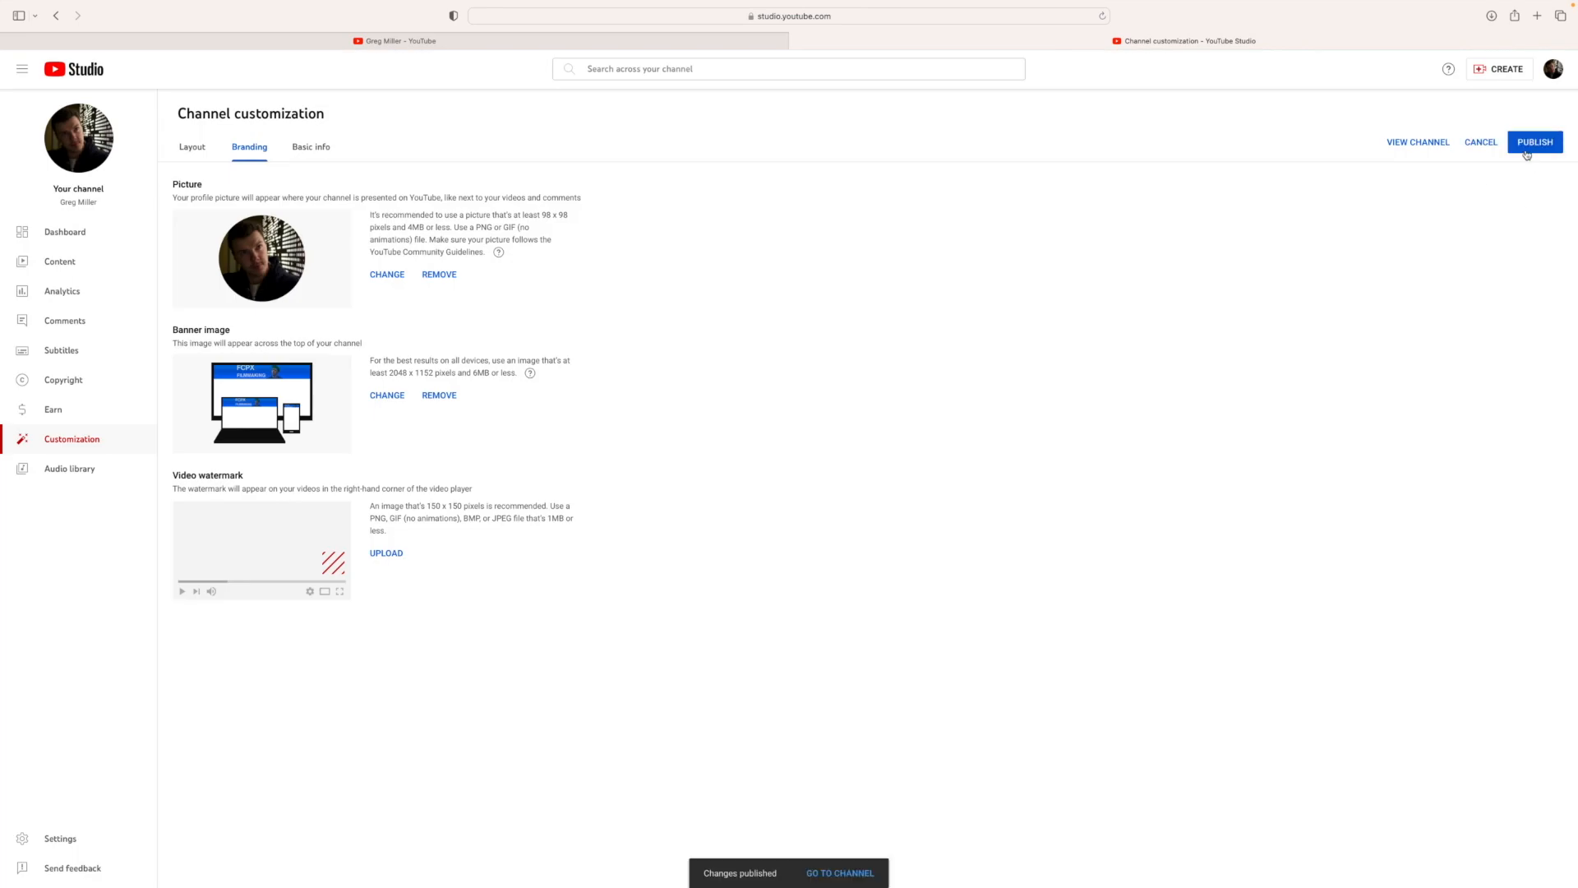
left_click(1412, 142)
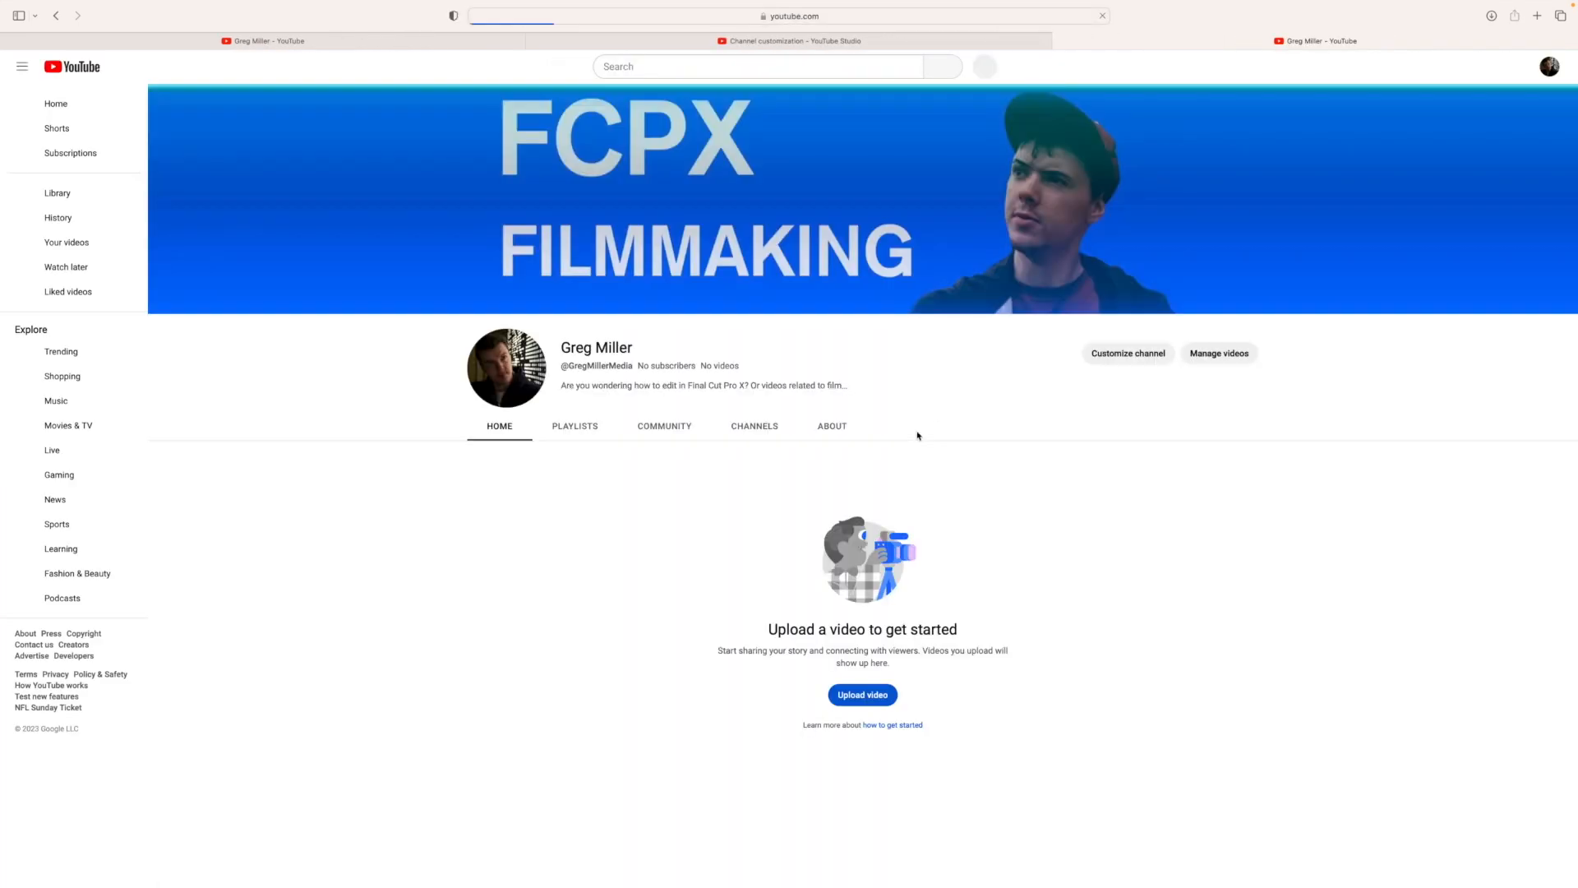